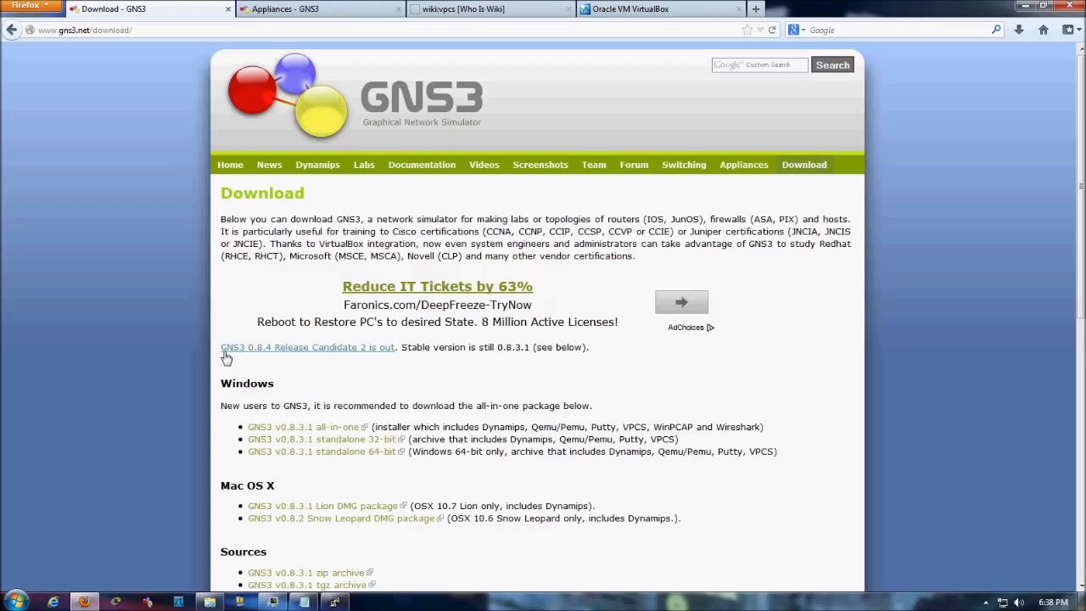
# Review the Windows, Mac OS X and source packages on the GNS3 download page
pyautogui.moveTo(223, 385); pyautogui.dragTo(283, 392)
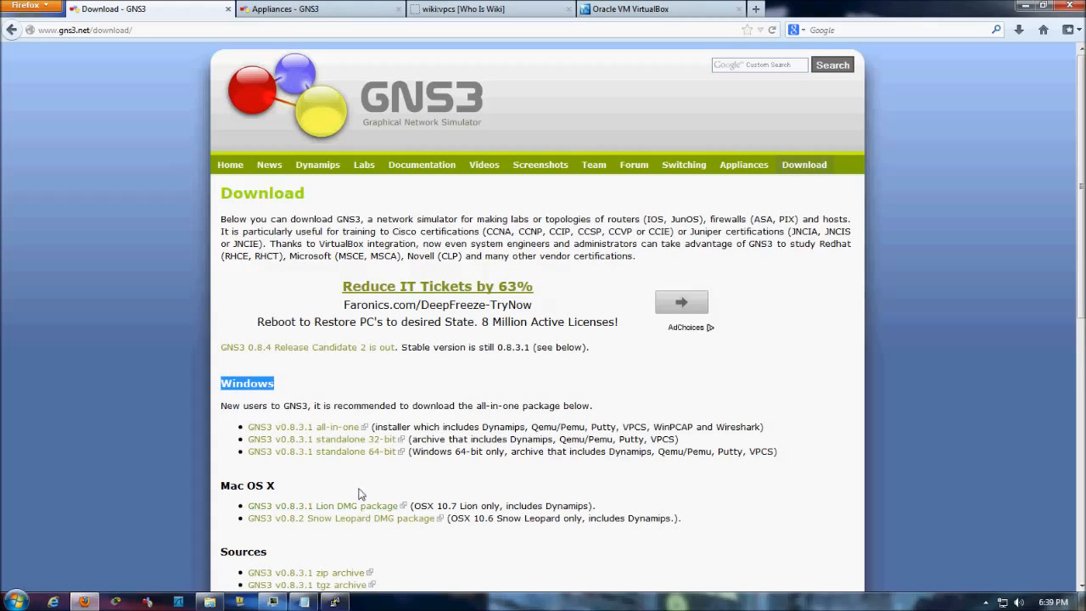
pyautogui.scroll(-3, 372, 540)
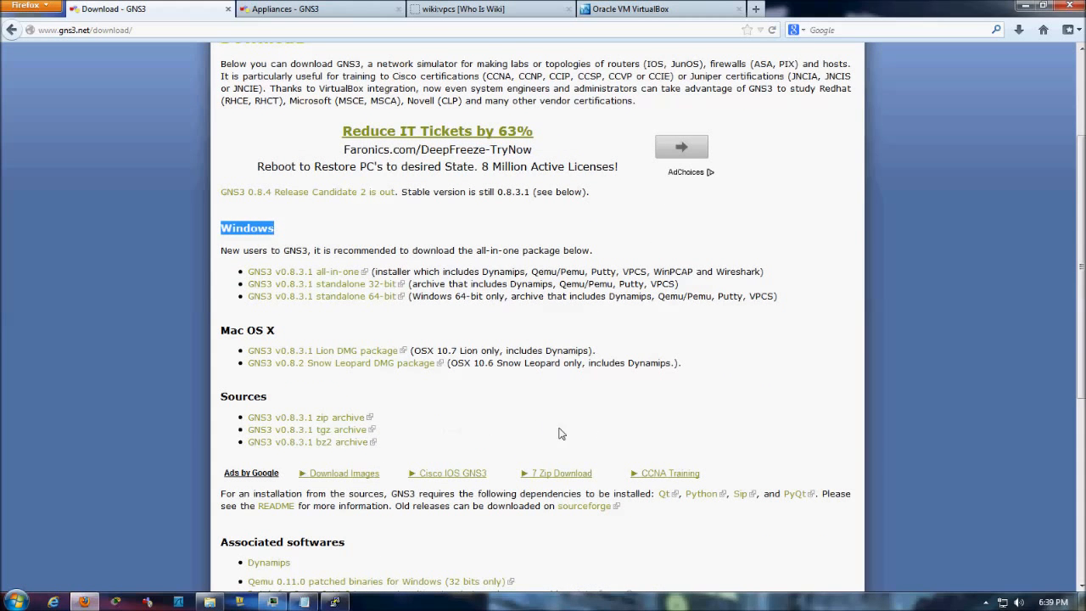
pyautogui.scroll(3, 692, 413)
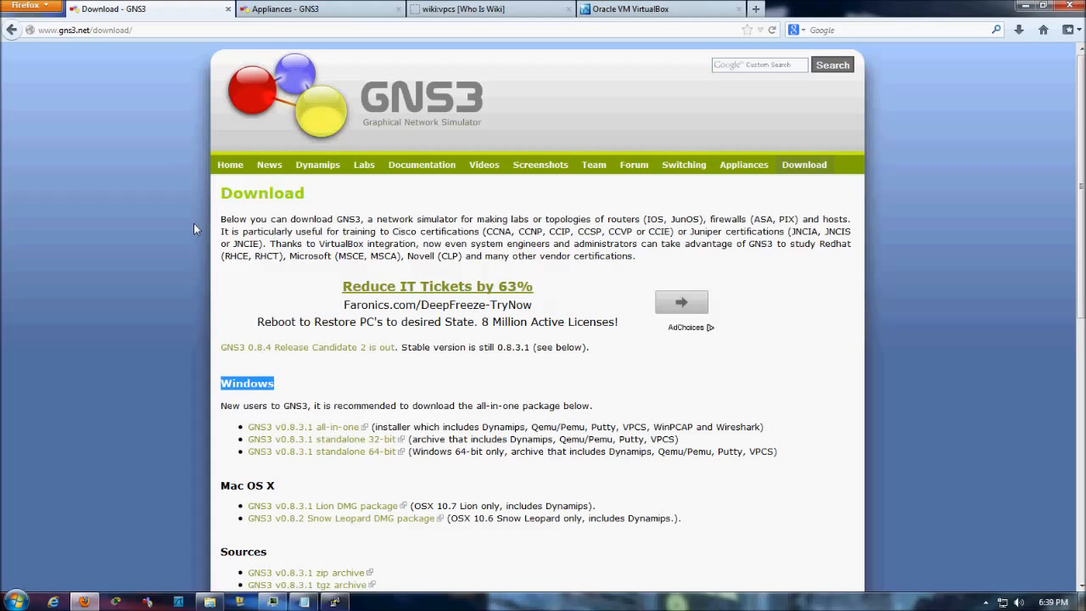
# Open the GNS3 Documentation page and look through the list of official tutorials
pyautogui.click(422, 167)
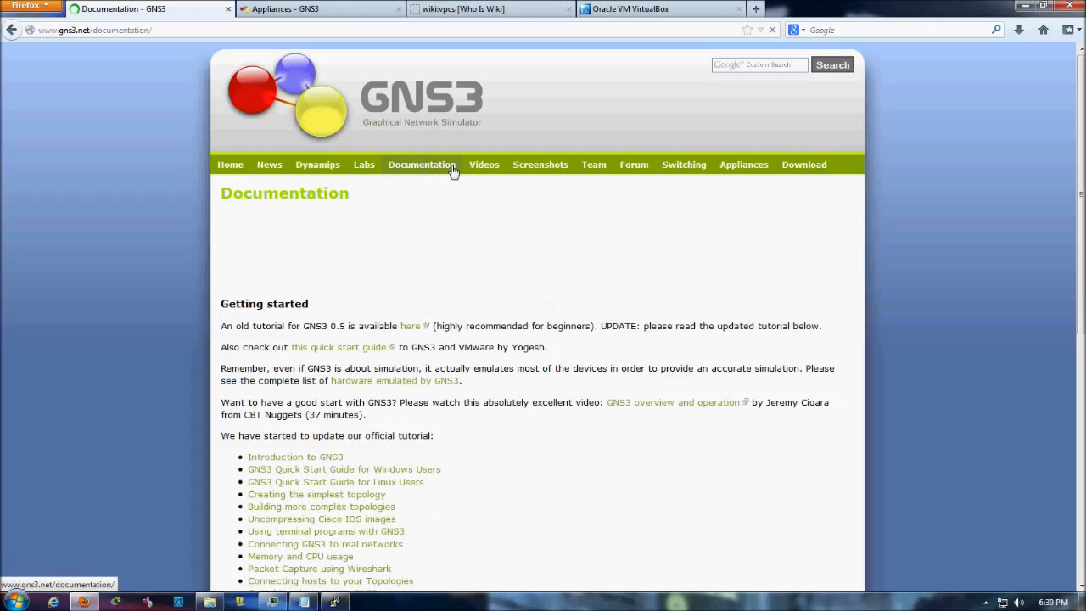
pyautogui.scroll(-2, 449, 437)
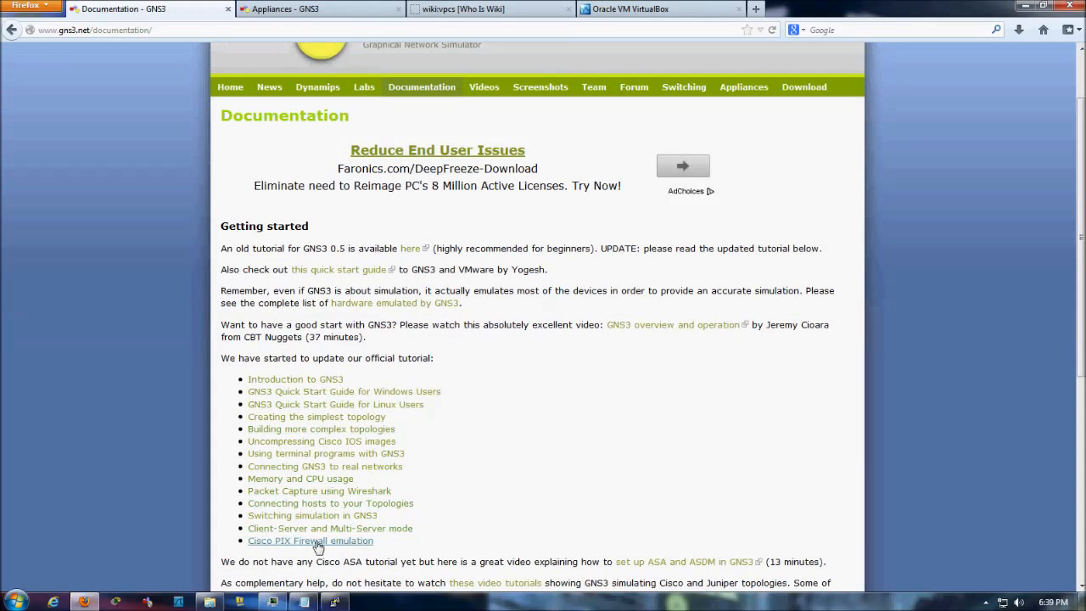
pyautogui.scroll(2, 497, 501)
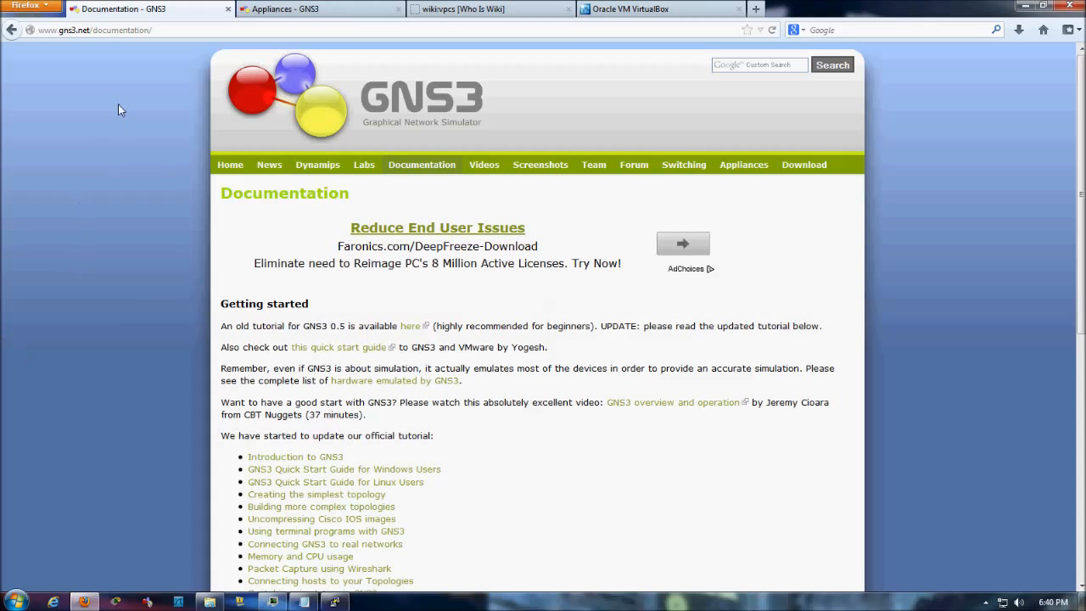
# Open the GNS3 Appliances page and examine the Qemu and VirtualBox appliance lists
pyautogui.click(278, 11)
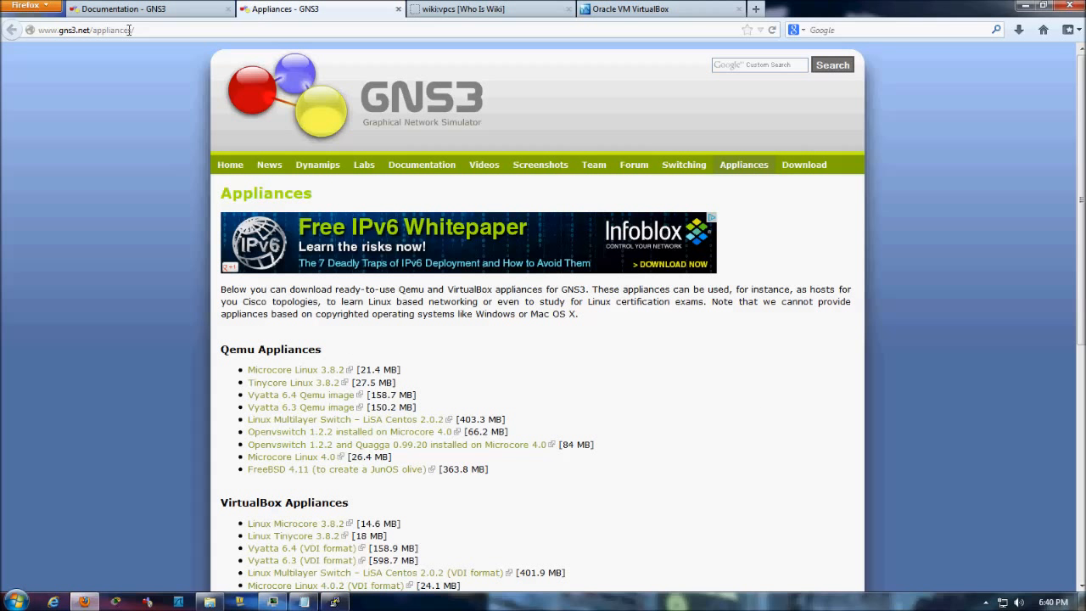
pyautogui.scroll(-2, 331, 357)
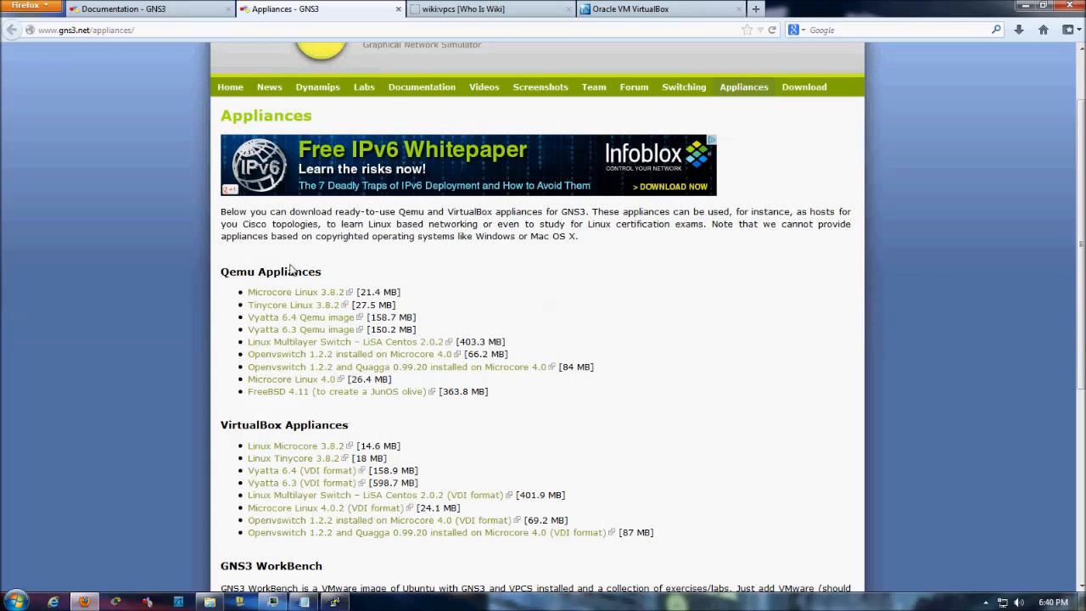
pyautogui.moveTo(326, 272); pyautogui.dragTo(223, 271)
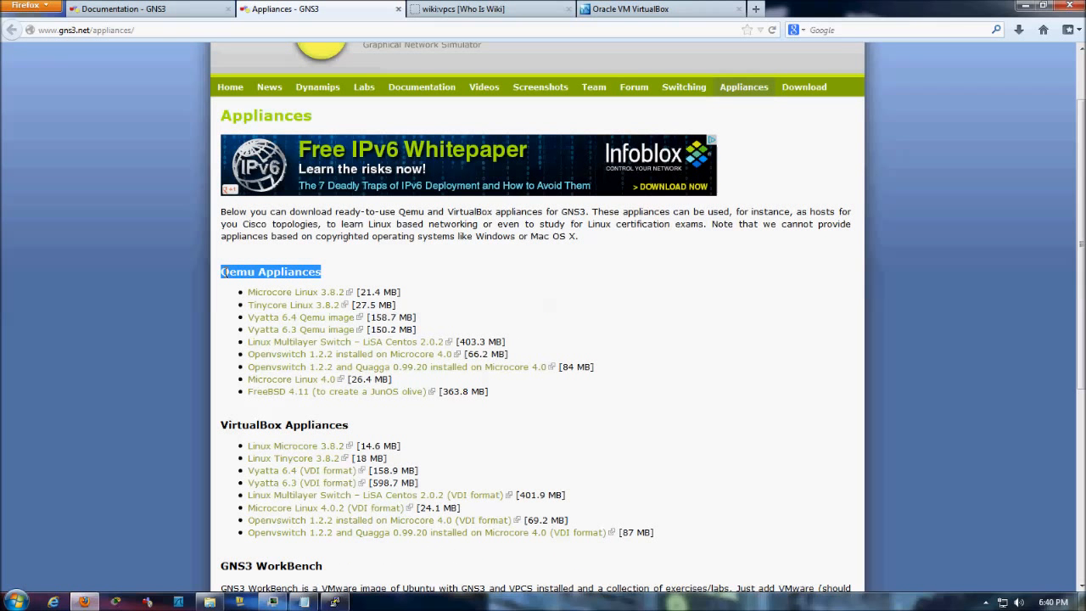
pyautogui.click(468, 303)
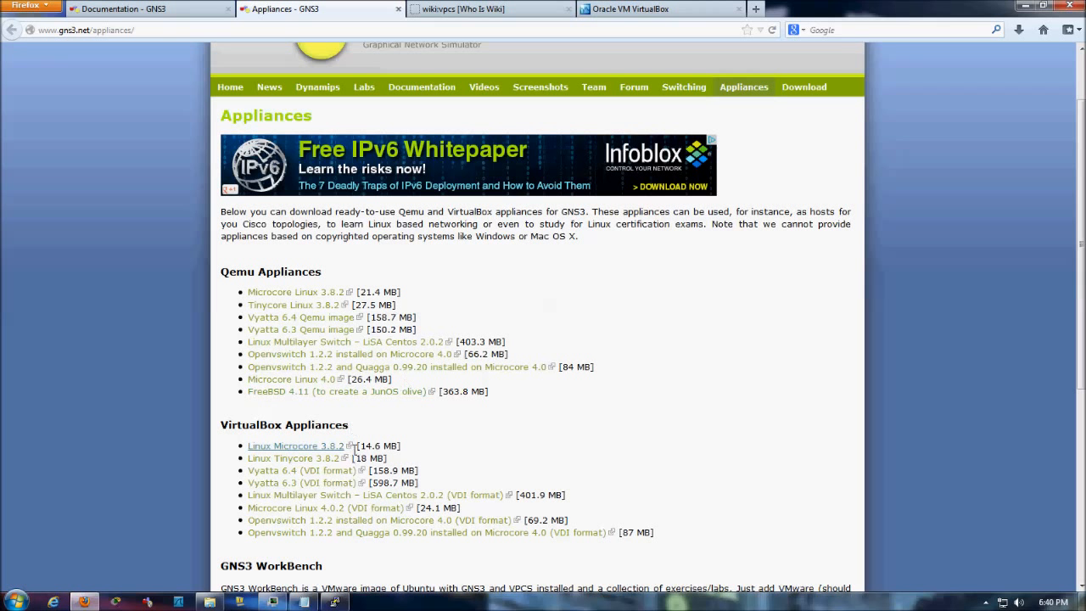
pyautogui.moveTo(229, 272); pyautogui.dragTo(386, 281)
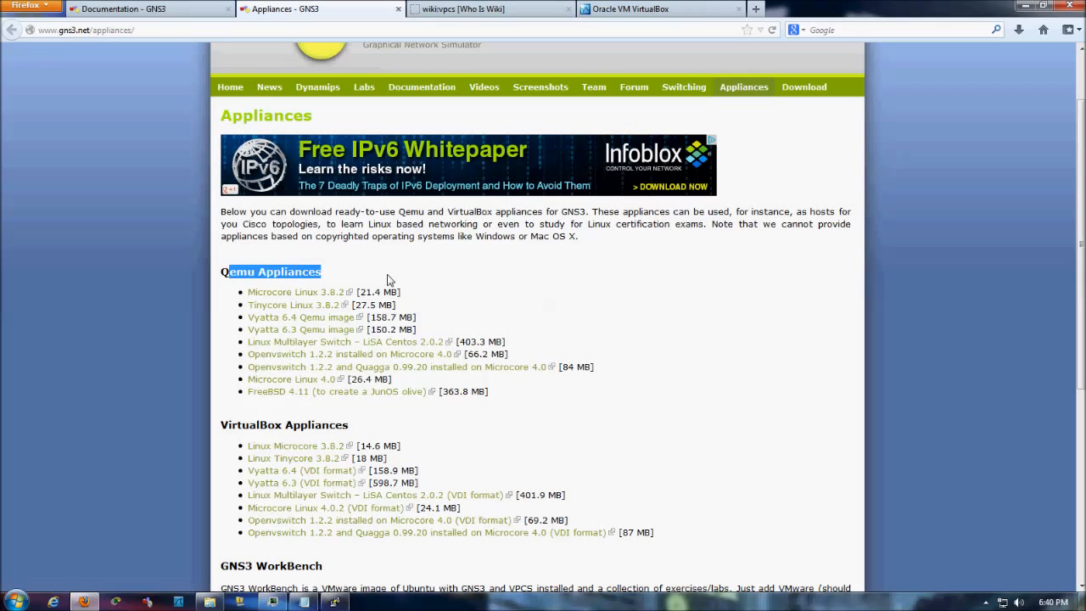
pyautogui.moveTo(219, 425); pyautogui.dragTo(359, 430)
pyautogui.click(482, 433)
pyautogui.scroll(-3, 463, 479)
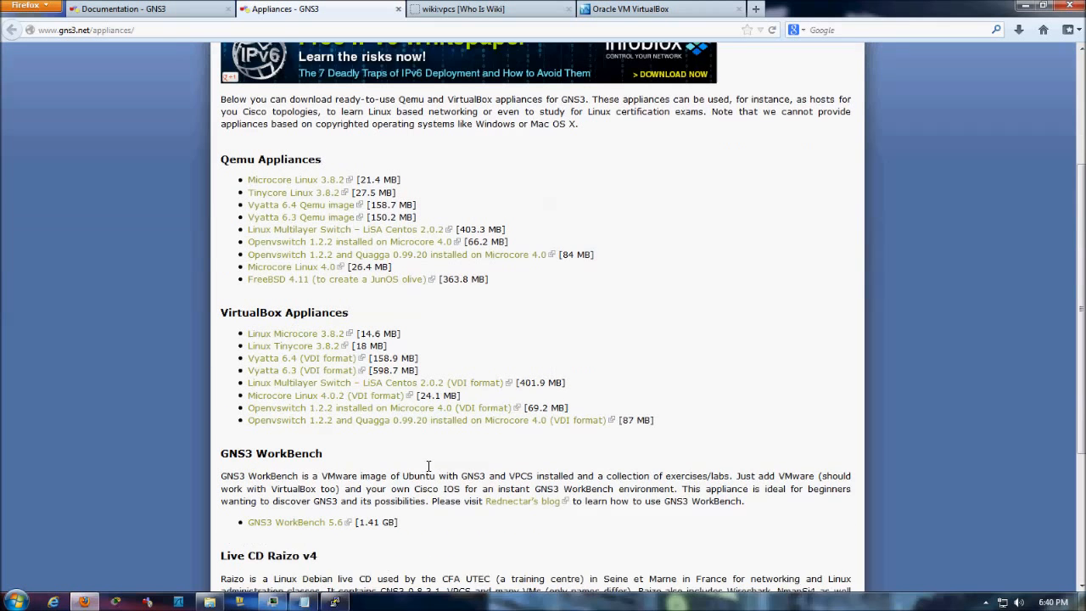
# Read the GNS3 WorkBench description, including its VMware, VirtualBox, Ubuntu and Cisco IOS details, and check the VirtualBox appliance sizes
pyautogui.moveTo(220, 413); pyautogui.dragTo(326, 414)
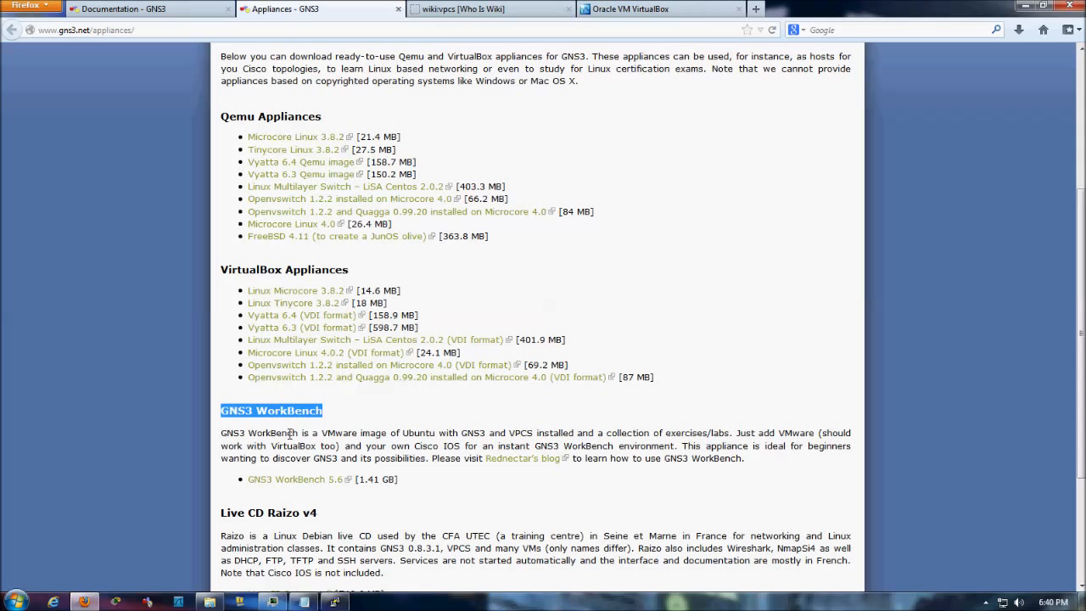
pyautogui.moveTo(317, 433); pyautogui.dragTo(384, 433)
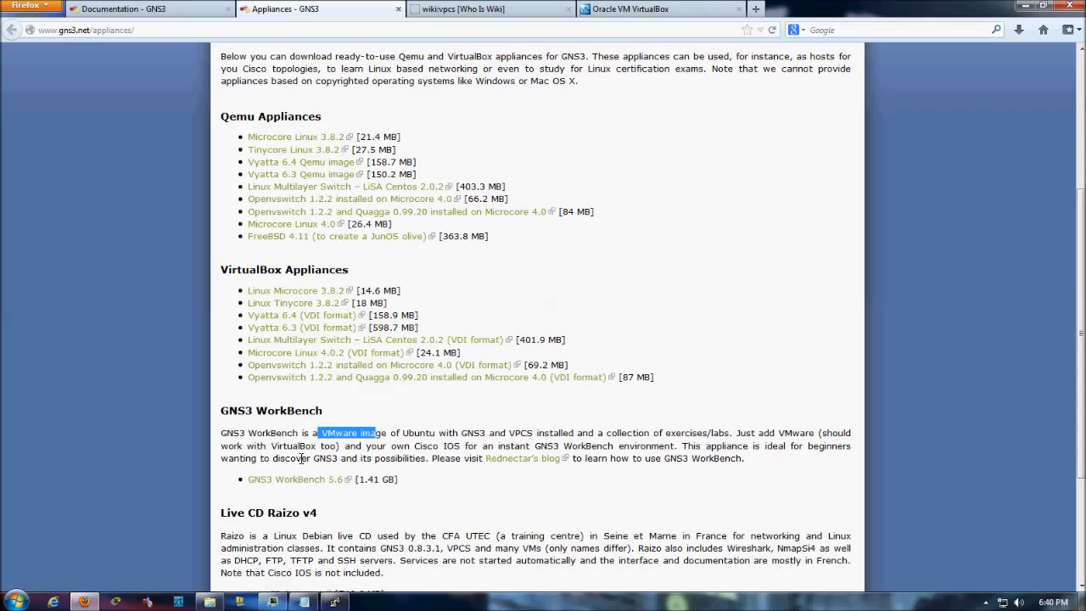
pyautogui.moveTo(270, 446); pyautogui.dragTo(317, 449)
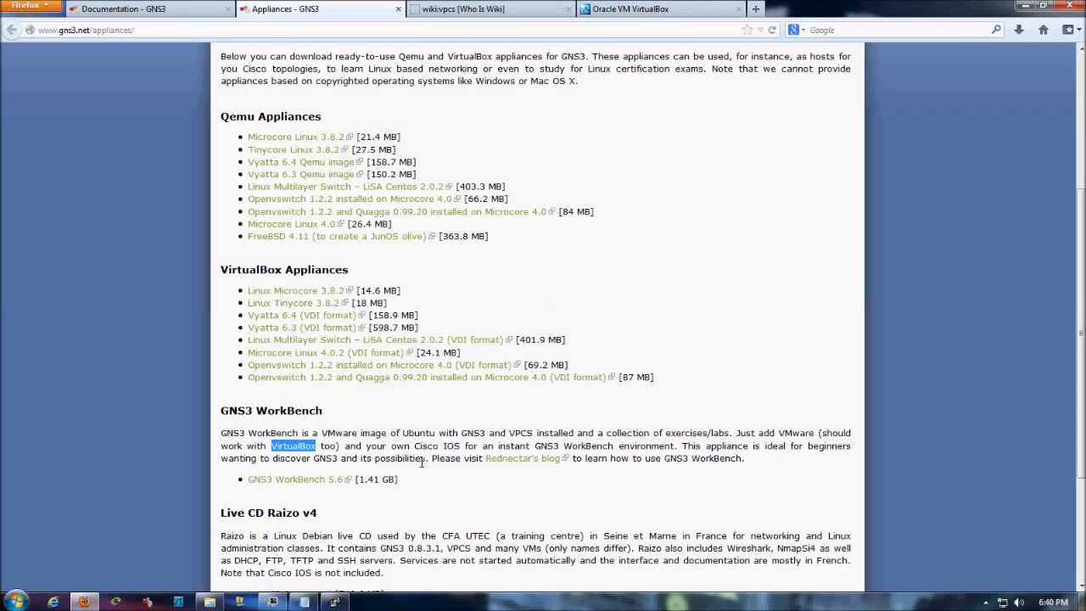
pyautogui.moveTo(403, 433); pyautogui.dragTo(432, 433)
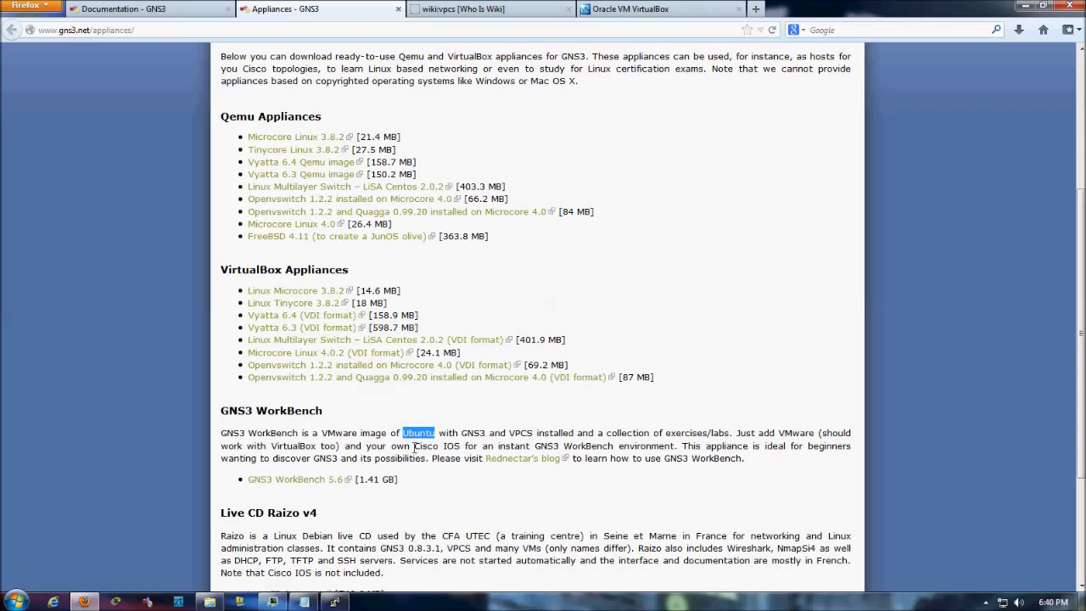
pyautogui.moveTo(414, 446); pyautogui.dragTo(460, 448)
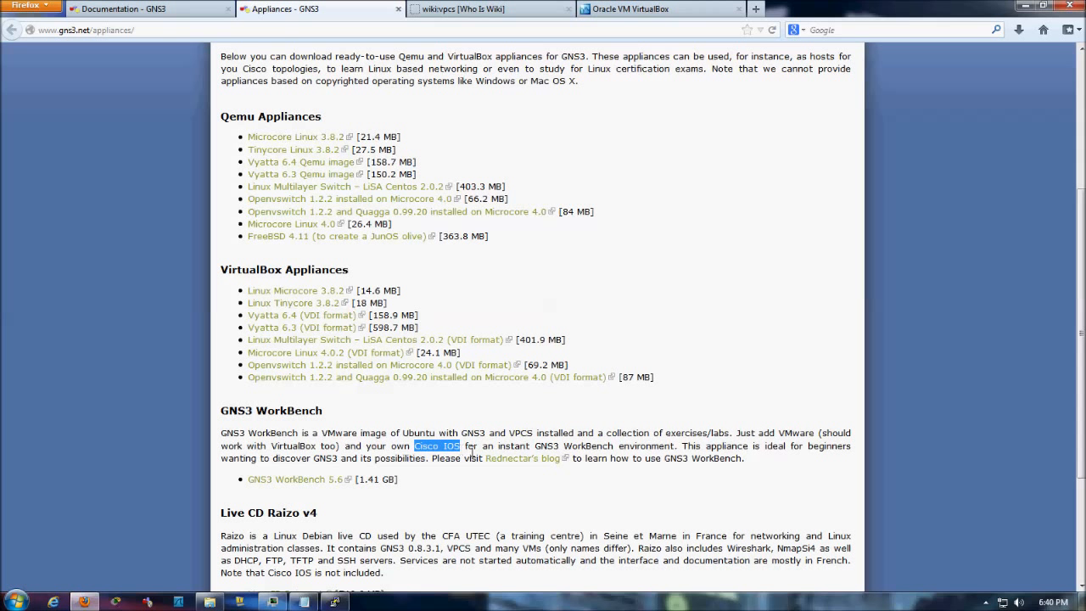
pyautogui.click(521, 504)
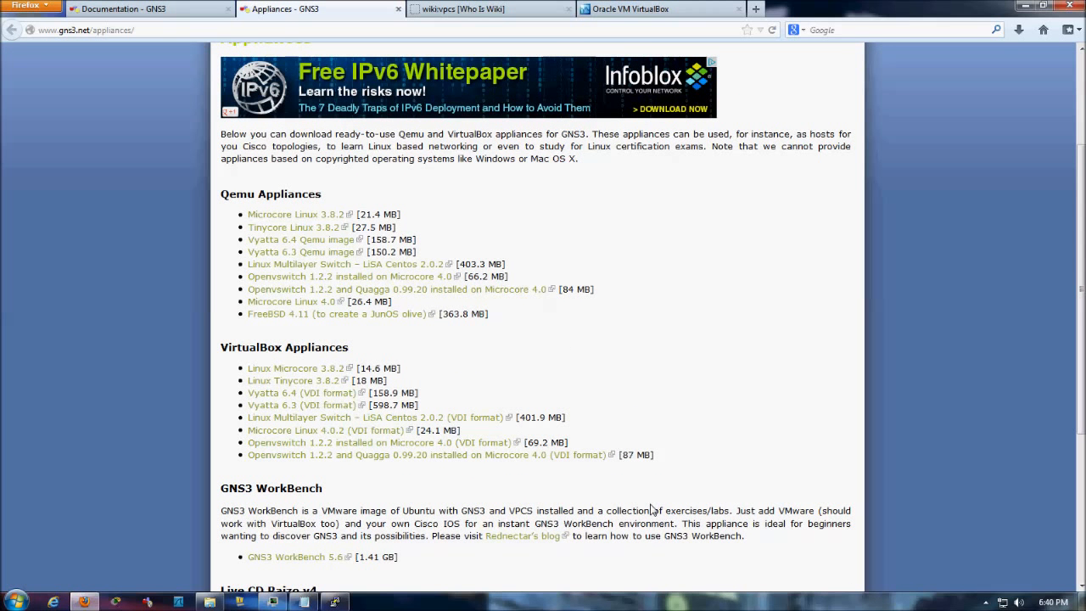
pyautogui.moveTo(618, 455); pyautogui.dragTo(659, 470)
pyautogui.click(638, 491)
pyautogui.scroll(3, 686, 393)
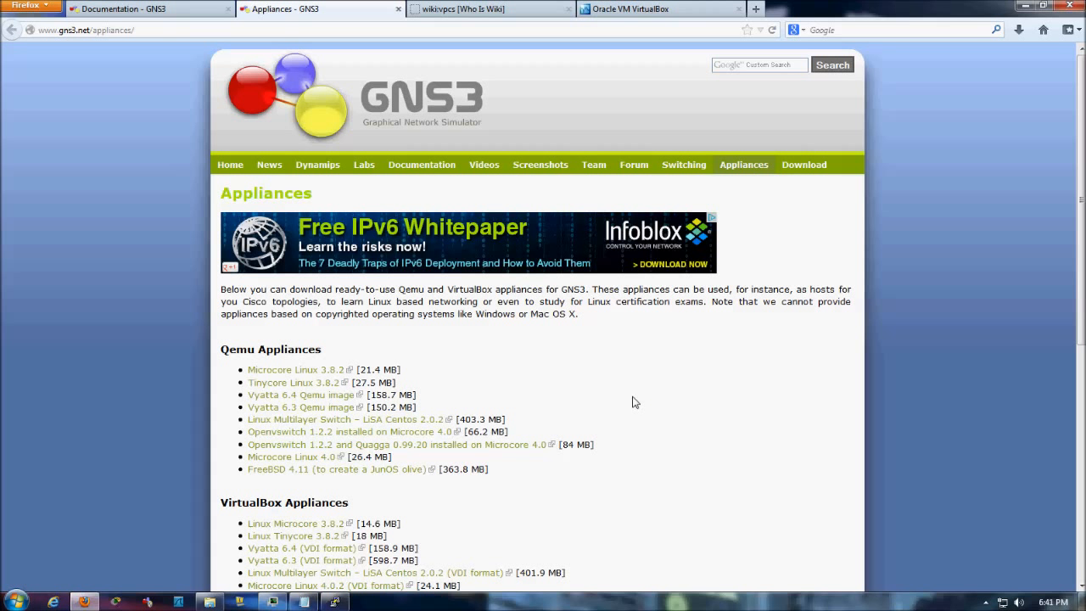
# Follow the Virtual PC Simulator wiki's SourceForge download link and view the files in the 0.4 beta folder
pyautogui.click(480, 9)
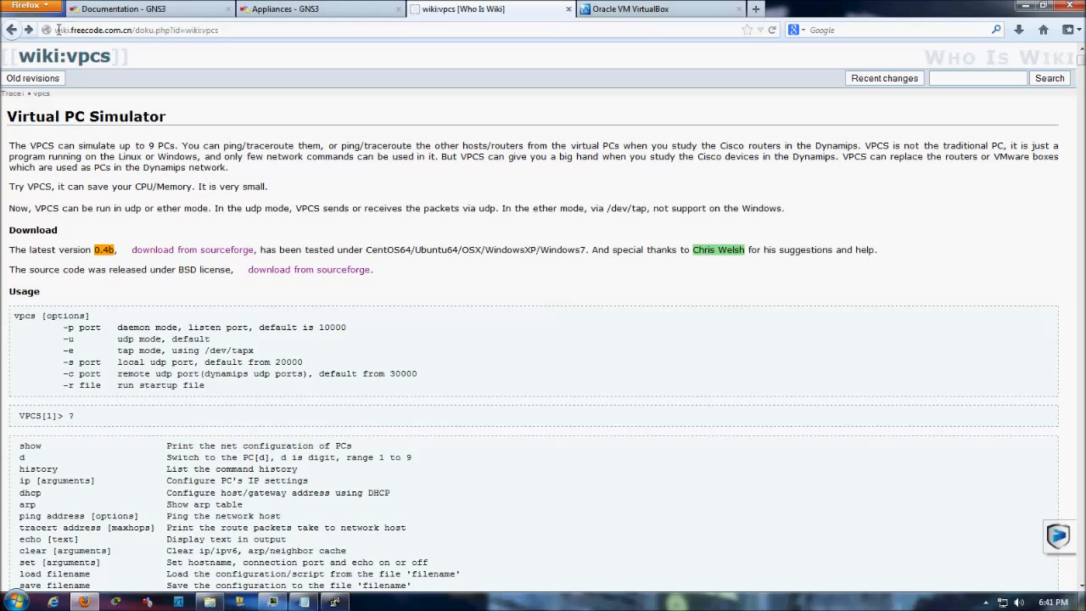
pyautogui.click(298, 269)
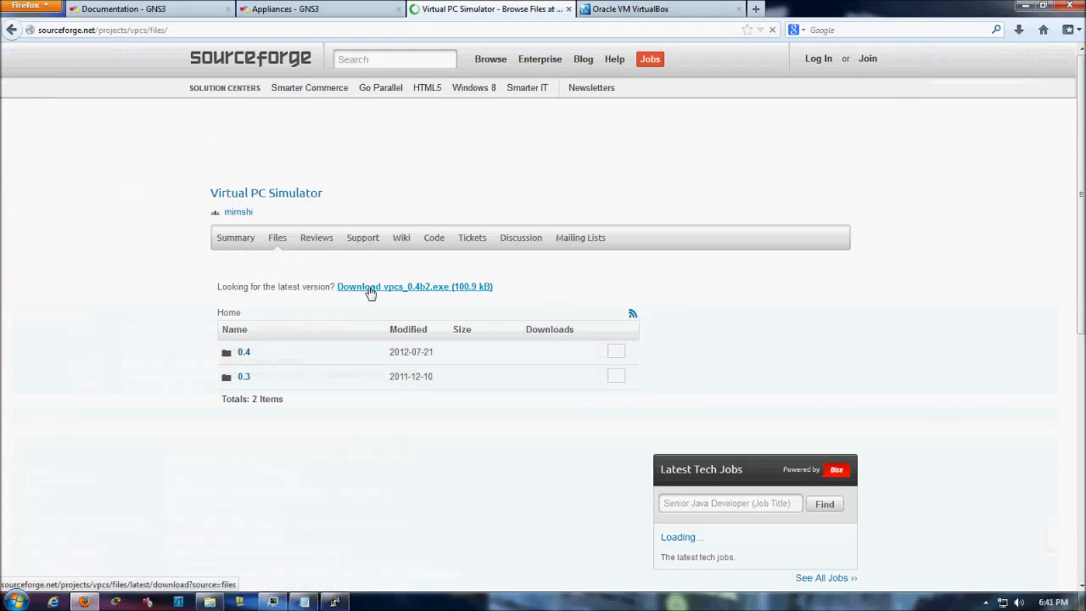
pyautogui.click(246, 356)
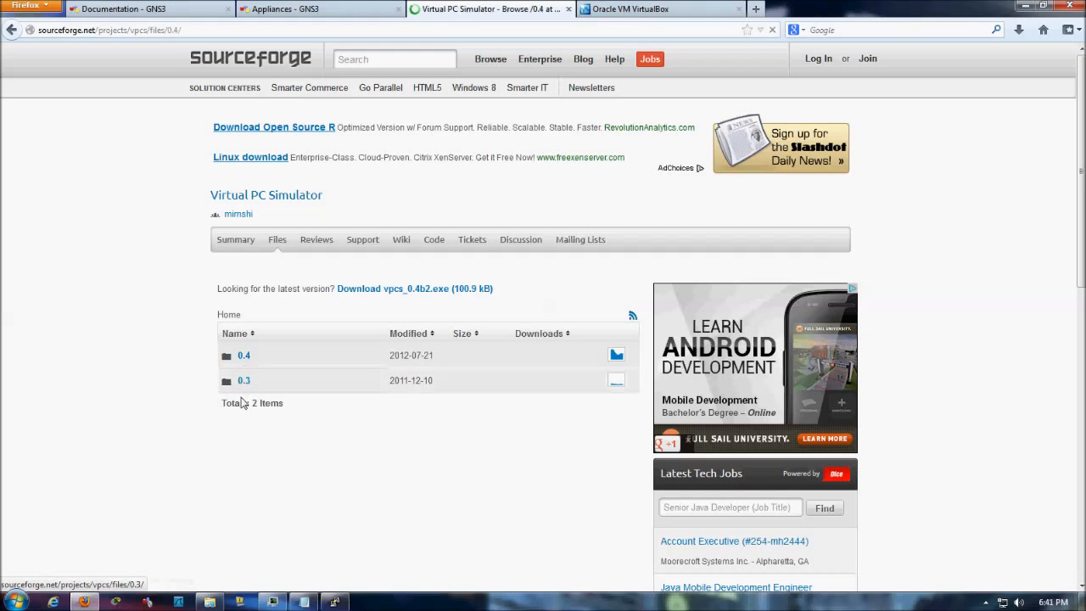
pyautogui.click(246, 376)
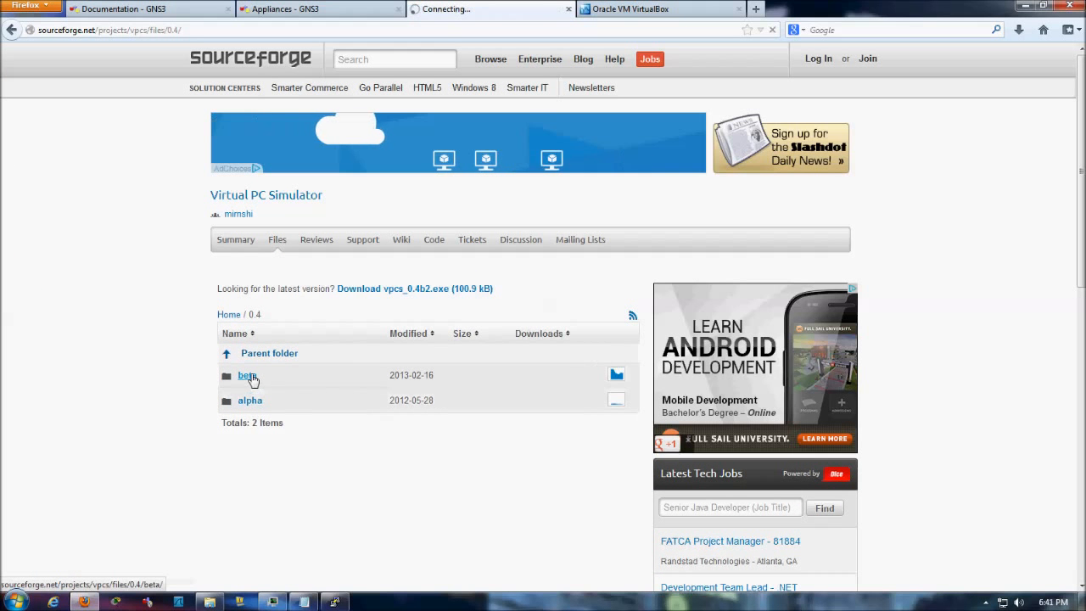
pyautogui.scroll(-5, 133, 462)
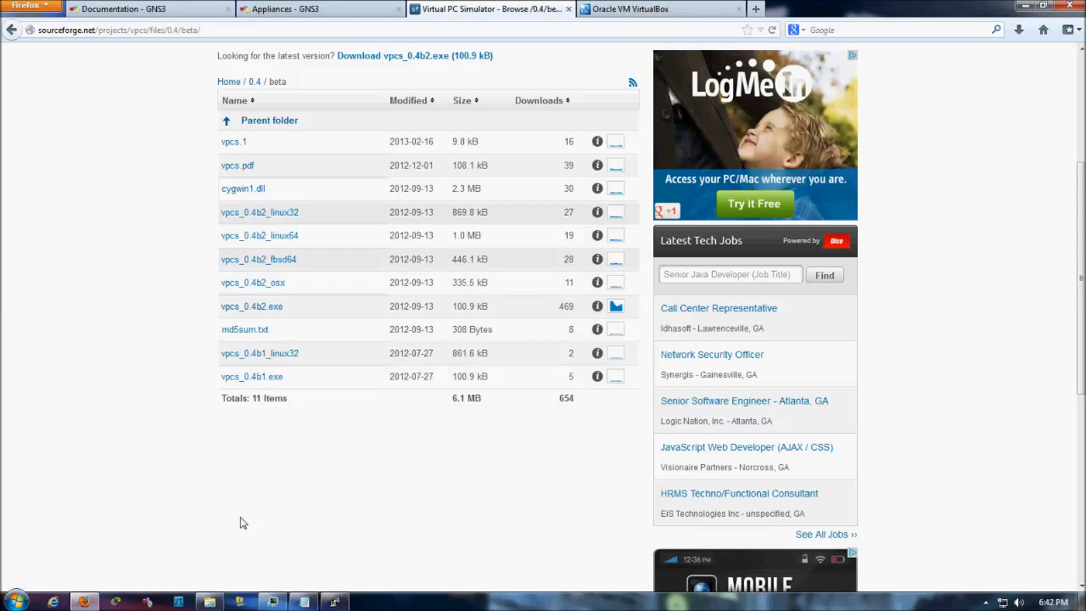
# In Windows Explorer, inspect the contents of the vpcs folder inside the GNS3 program folder and return to the GNS3 folder
pyautogui.click(210, 602)
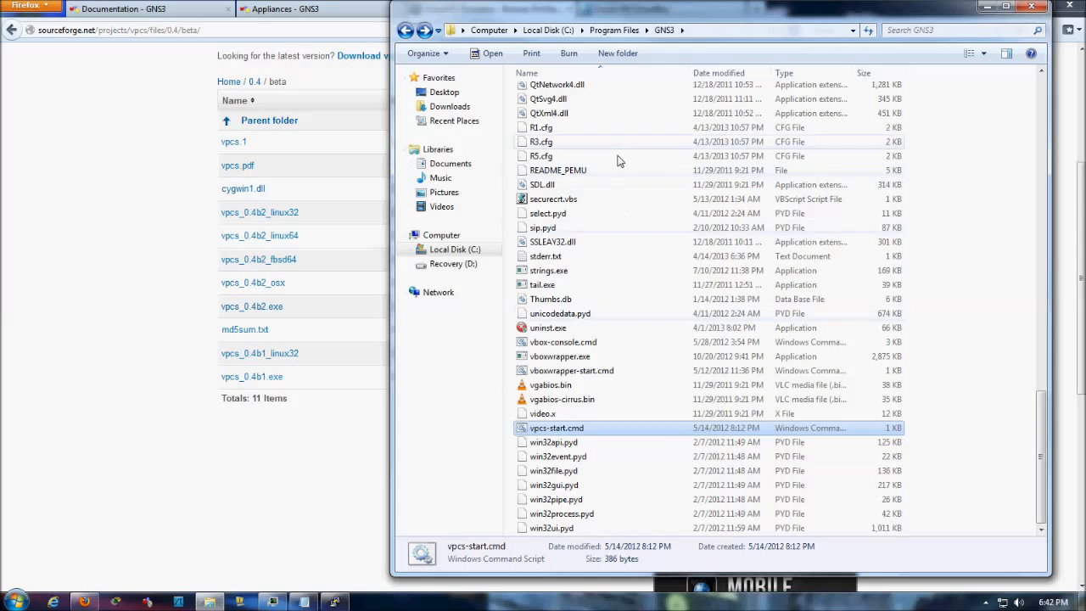
pyautogui.scroll(5, 594, 127)
pyautogui.scroll(6, 584, 60)
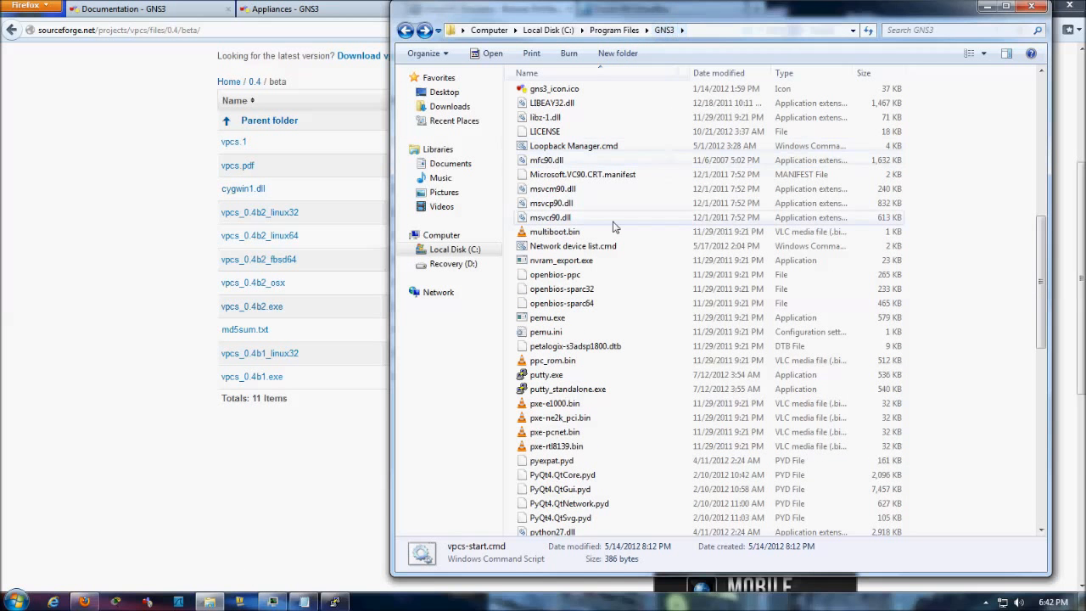
pyautogui.scroll(10, 600, 228)
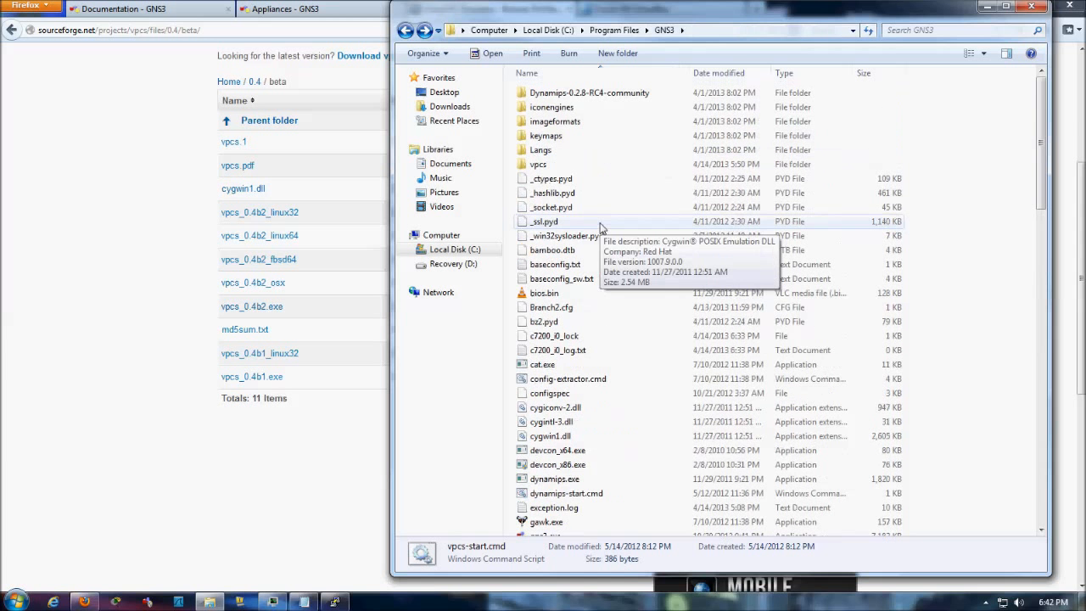
pyautogui.doubleClick(545, 166)
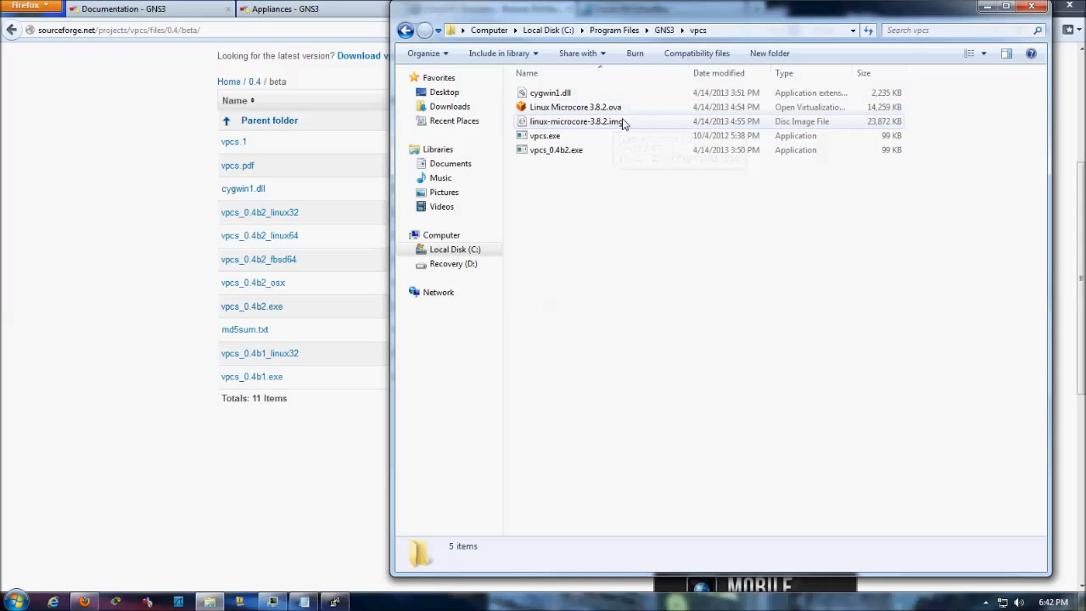
pyautogui.click(405, 30)
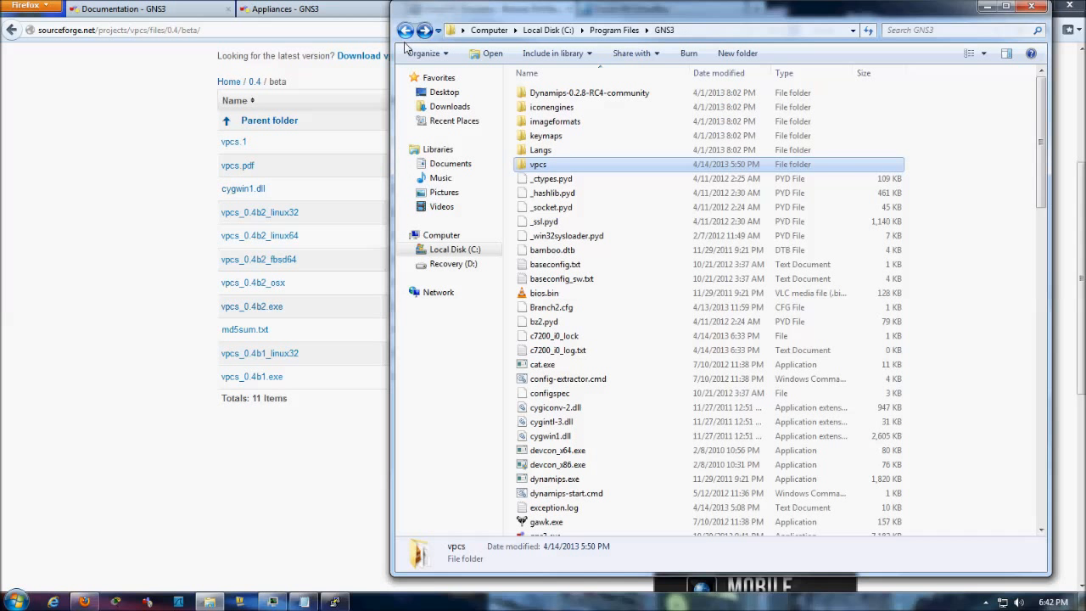
# Minimize the file window and switch to the Oracle VM VirtualBox page in Firefox
pyautogui.click(984, 6)
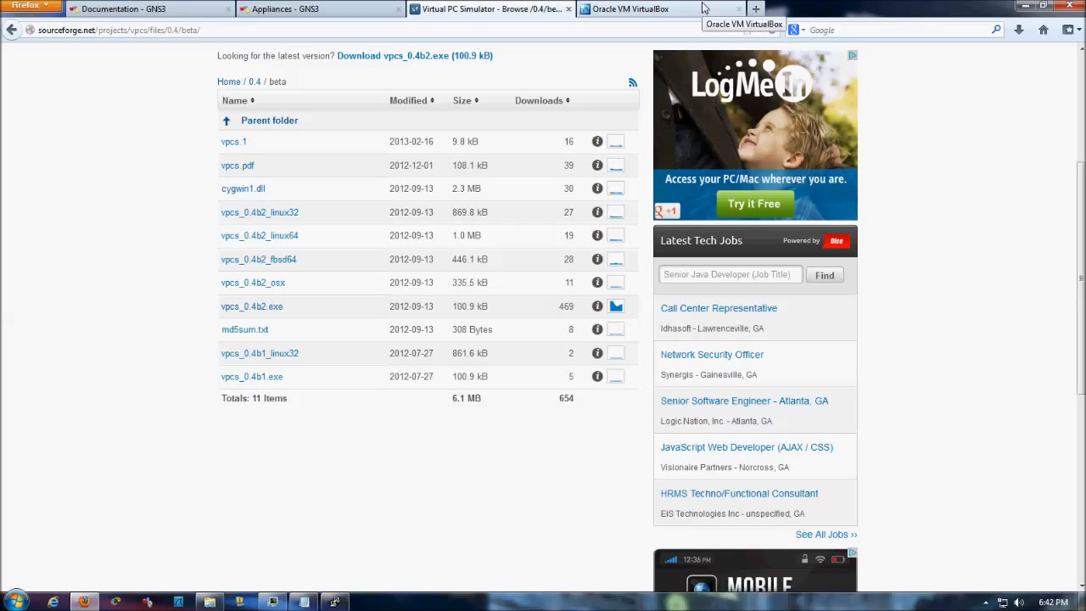
pyautogui.click(665, 11)
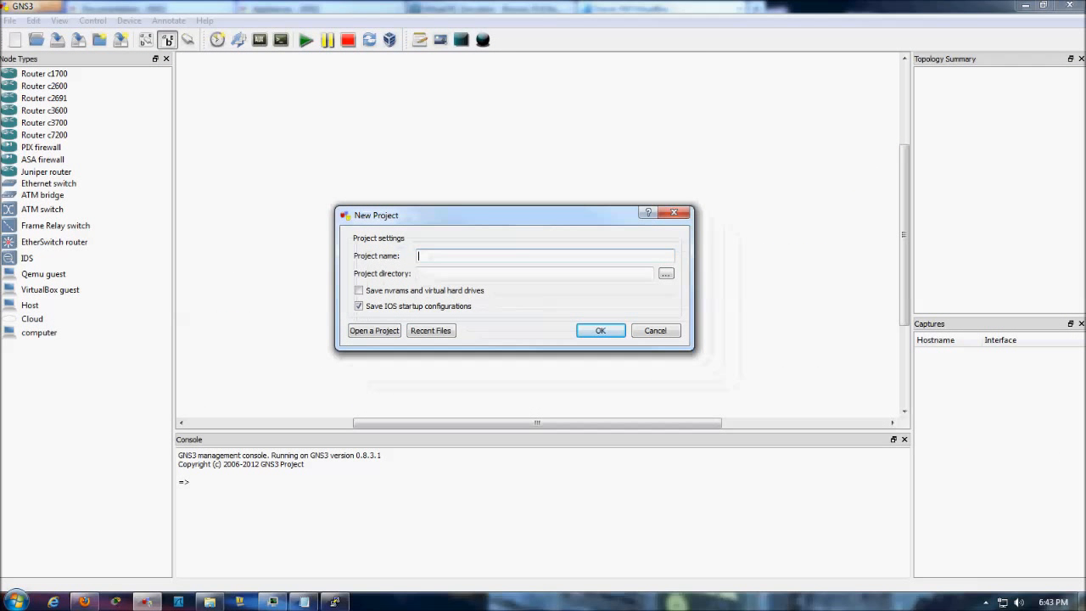
# In GNS3, create a project named TestProject that saves nvrams, virtual hard drives and IOS startup configurations
pyautogui.write('TestProject')
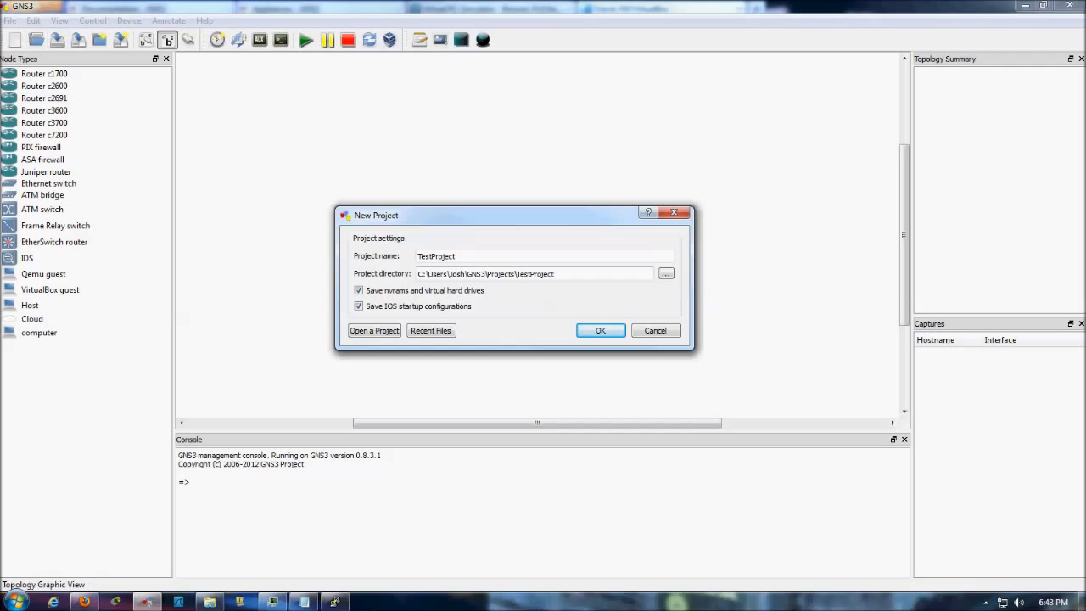
pyautogui.moveTo(501, 216); pyautogui.dragTo(424, 174)
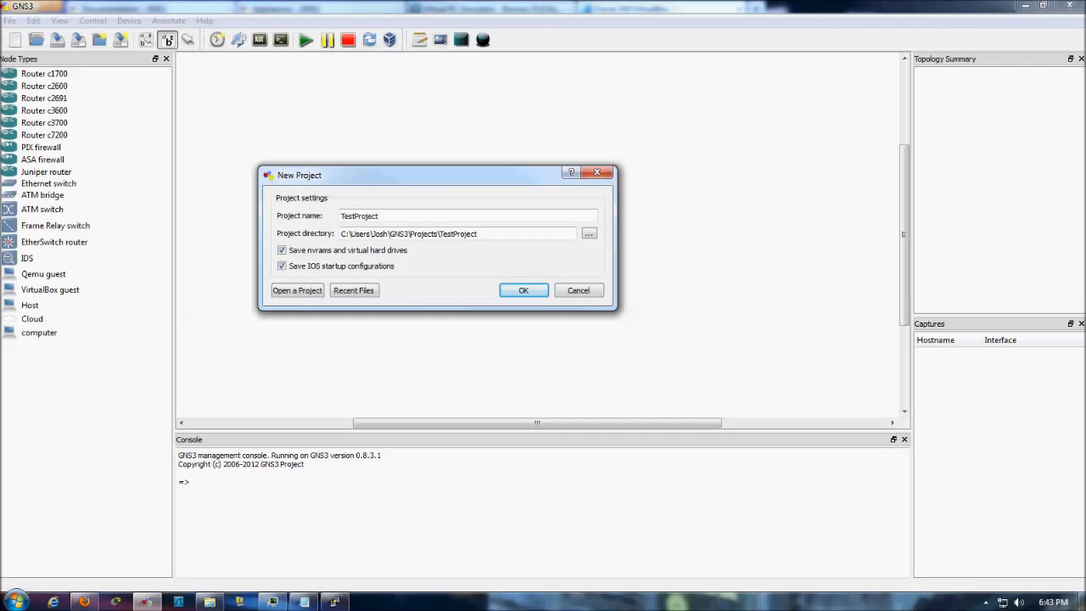
pyautogui.click(524, 290)
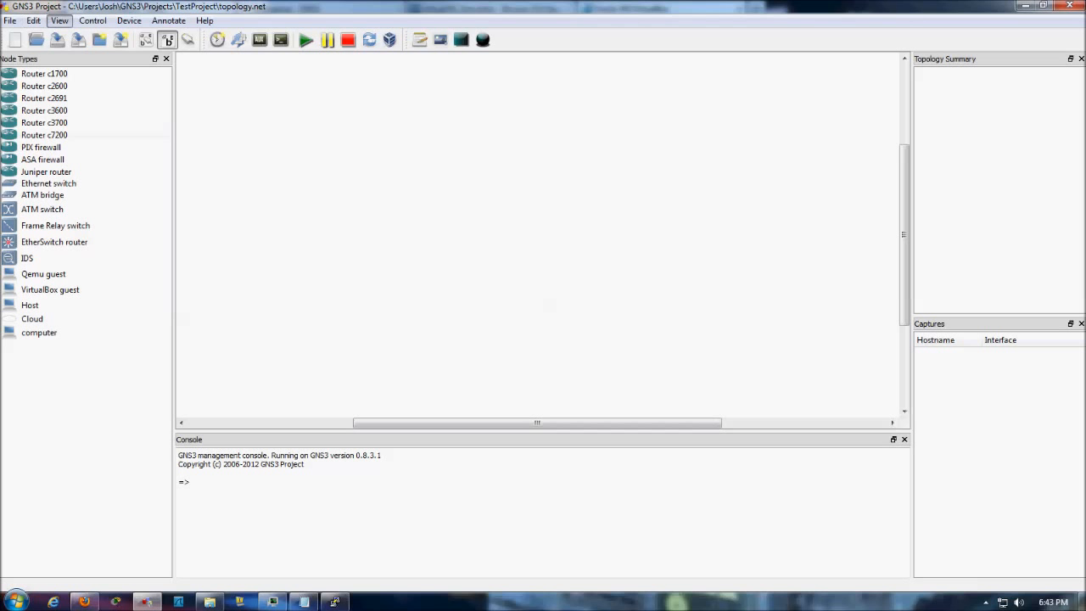
# In the IOS images and hypervisors settings, pick c2600-adventerprisek9-mz.124-17.bin from C:\FTP as the image file without uncompressing it
pyautogui.click(60, 20)
pyautogui.moveTo(34, 20)
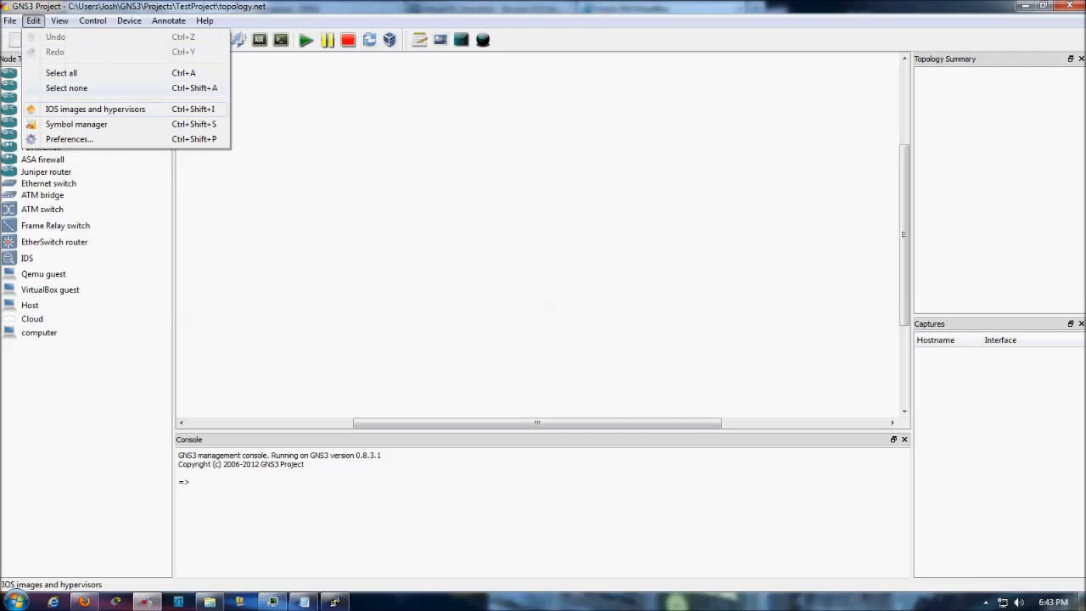
pyautogui.click(95, 109)
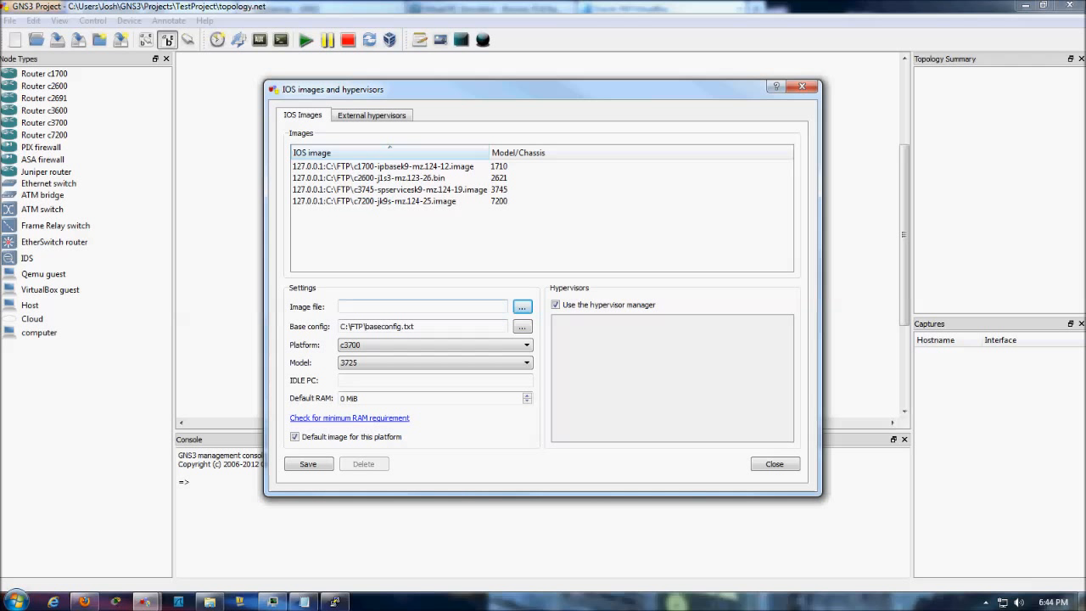
pyautogui.click(522, 306)
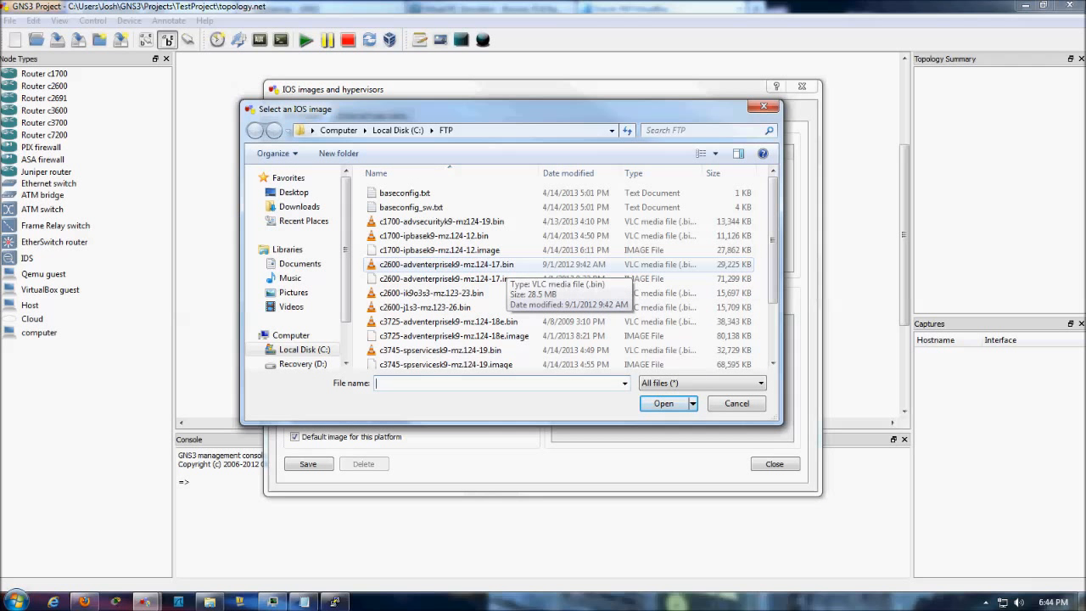
pyautogui.click(500, 267)
pyautogui.click(663, 403)
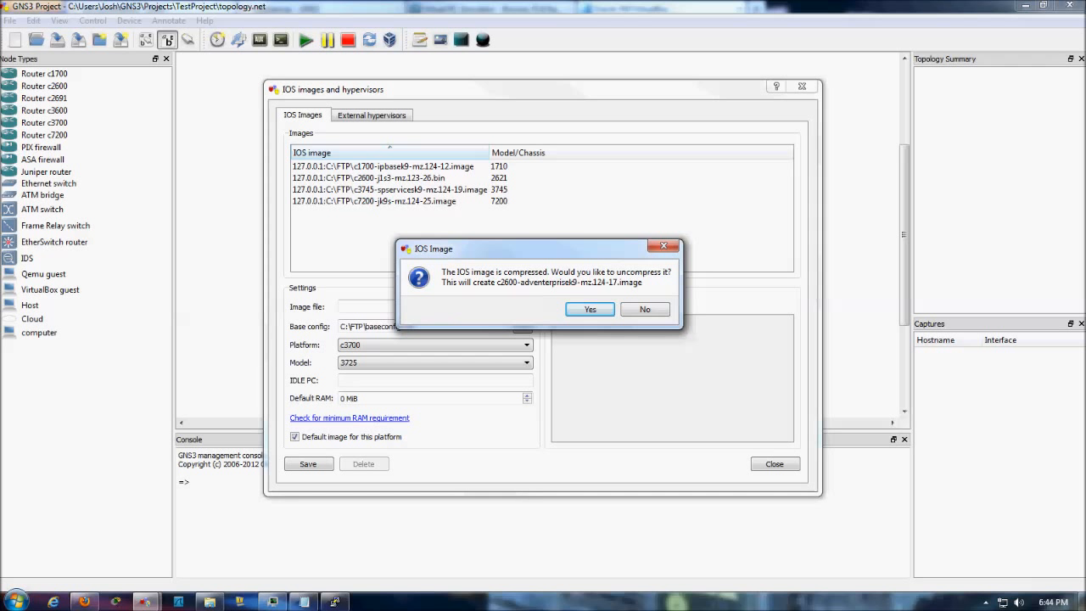
pyautogui.click(663, 246)
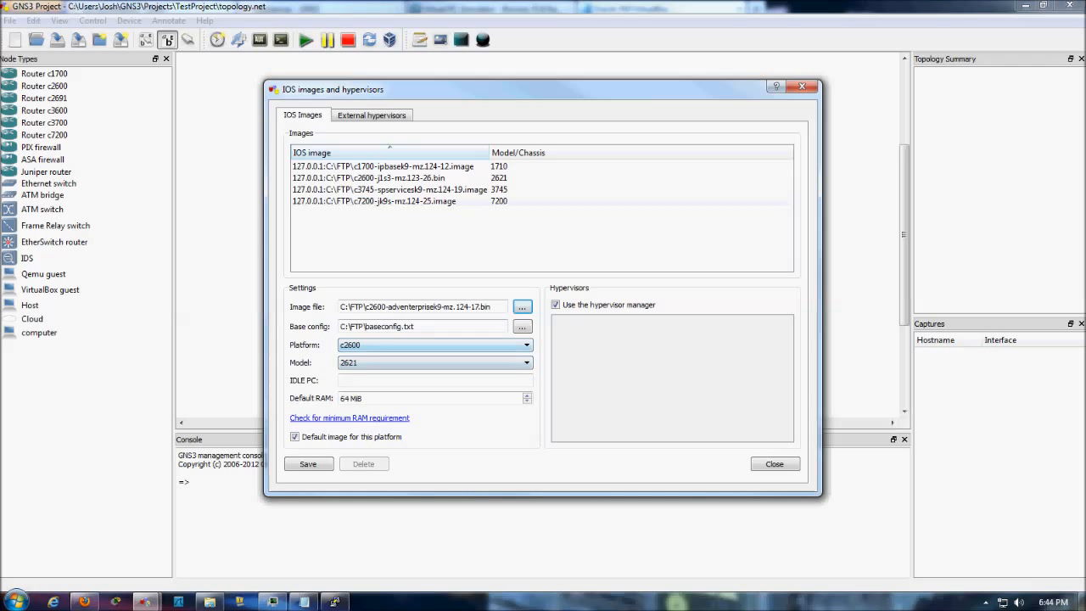
# Try platform c2691 for the image, inspect the settings of the saved c7200 image, and close the IOS image settings without saving
pyautogui.click(436, 346)
pyautogui.click(424, 373)
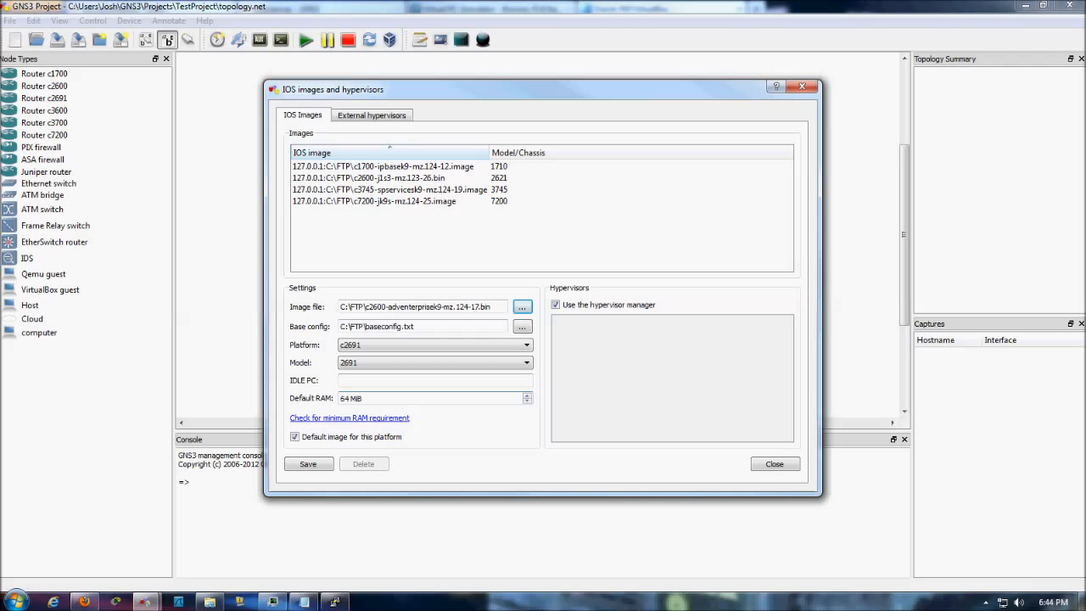
pyautogui.click(382, 201)
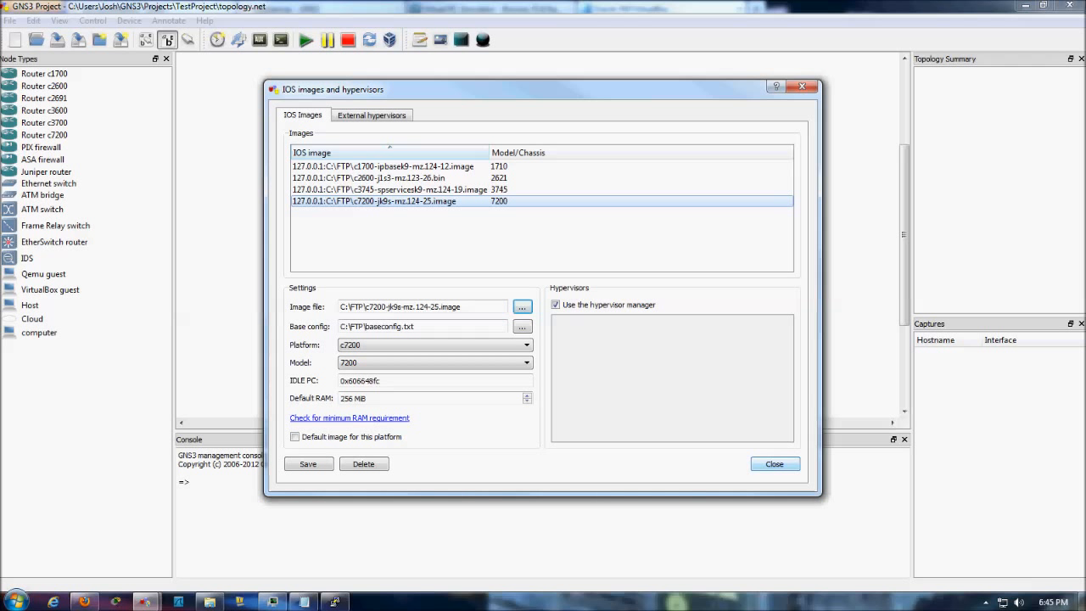
pyautogui.click(774, 465)
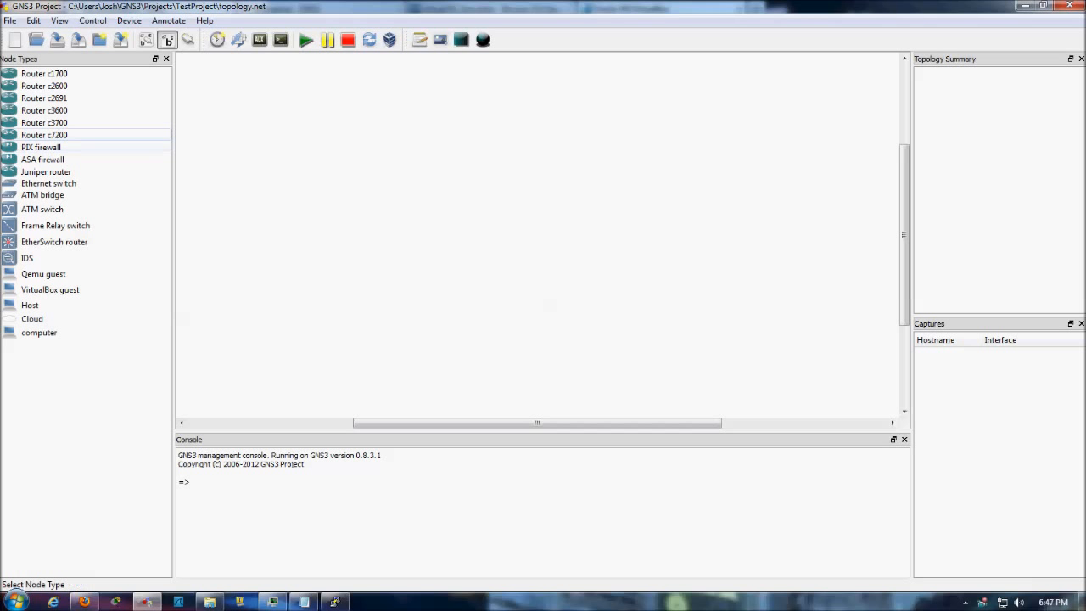
# Place a c2600 router in the upper middle of the topology workspace and start it
pyautogui.click(44, 85)
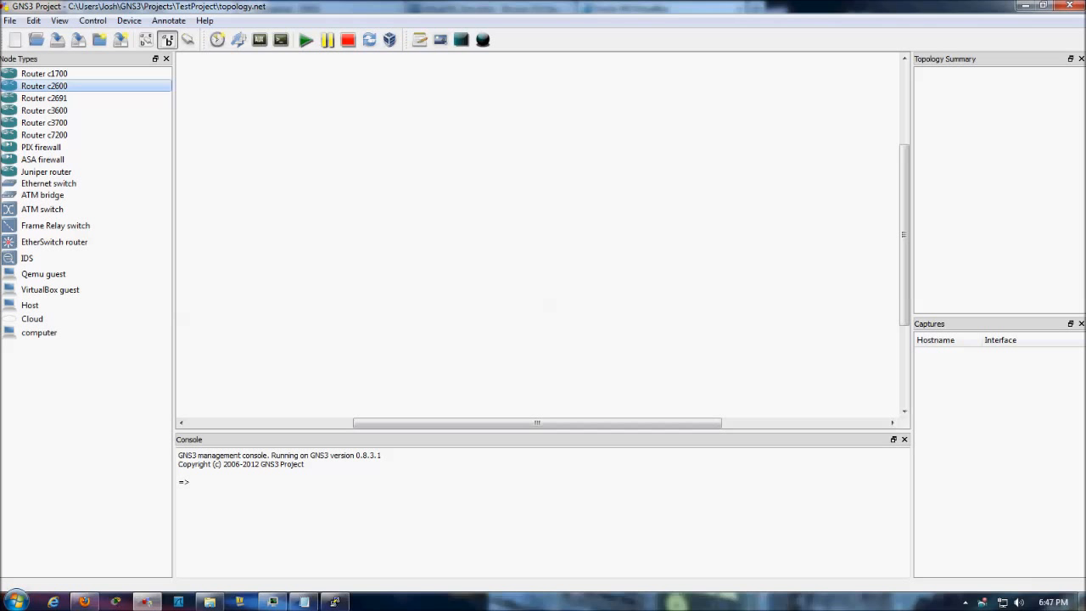
pyautogui.click(523, 200)
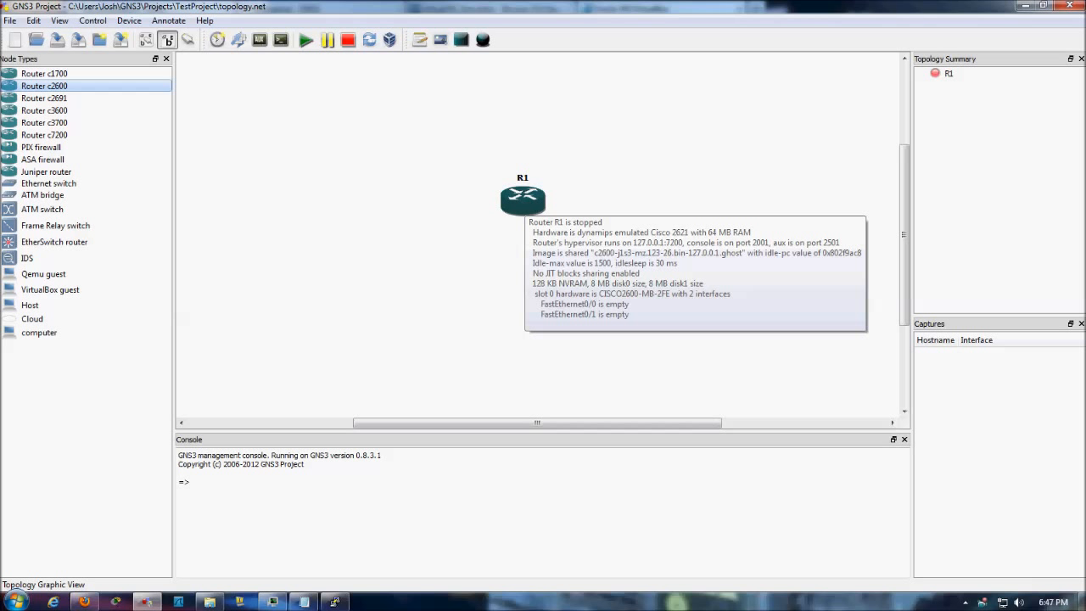
pyautogui.rightClick(524, 201)
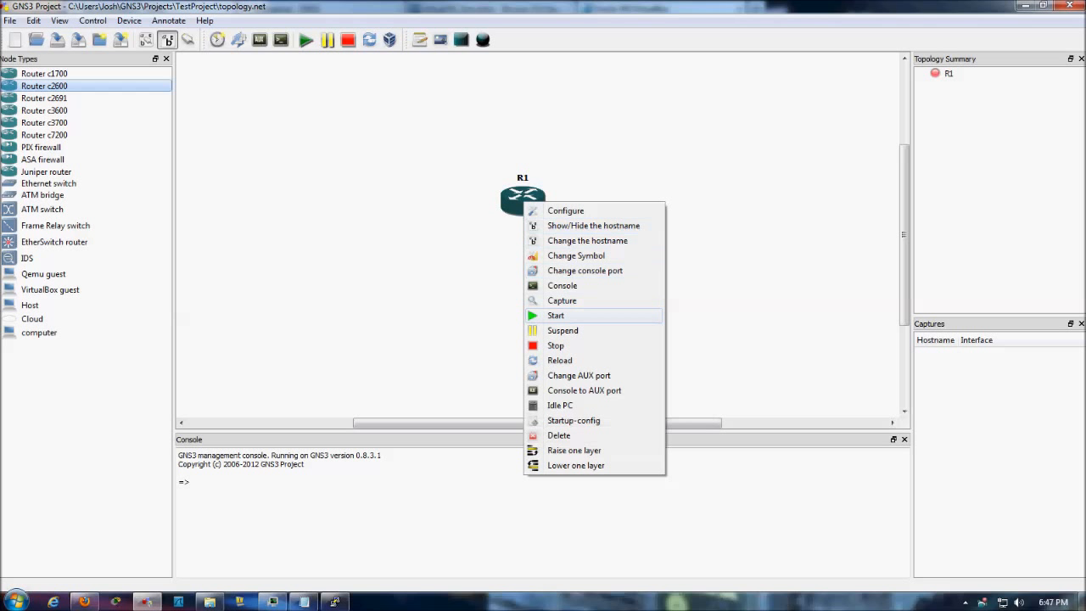
pyautogui.click(556, 315)
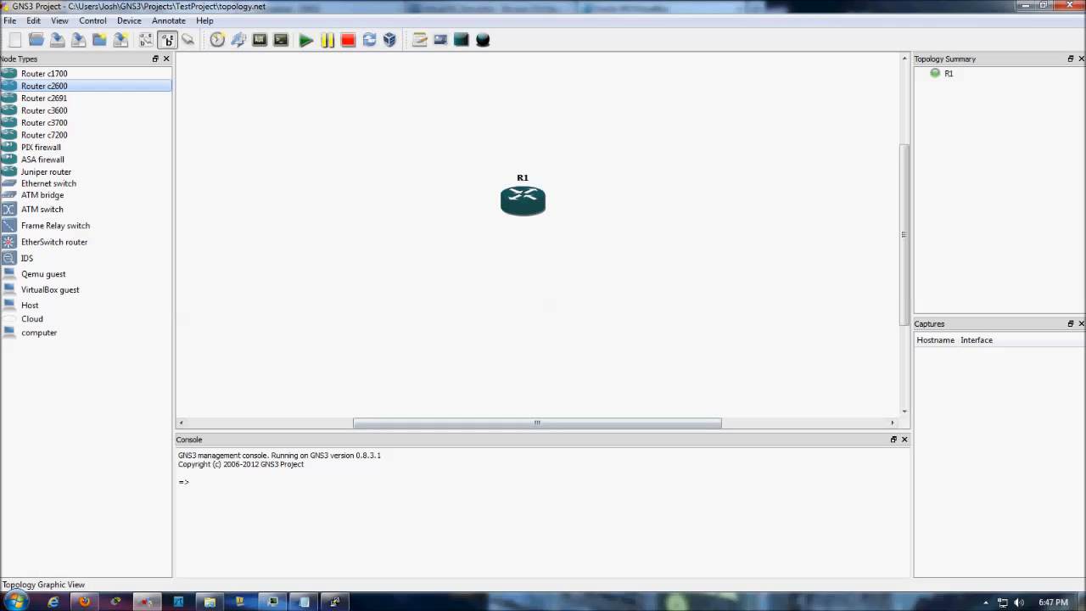
# Open router R1's console to its command prompt and check the CPU load in Windows Task Manager, minimizing the console
pyautogui.rightClick(527, 193)
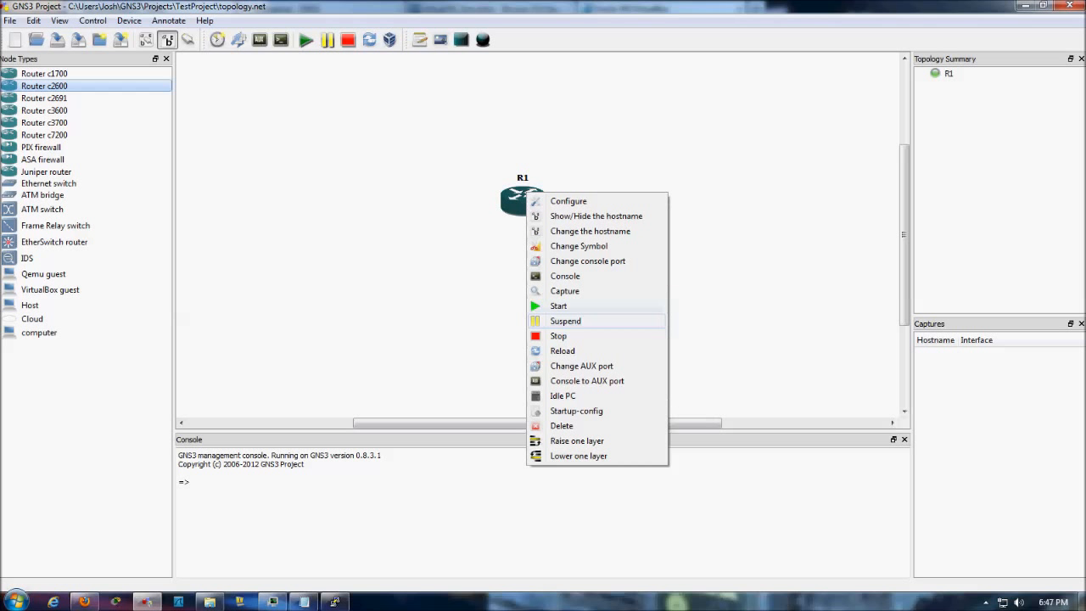
pyautogui.click(566, 276)
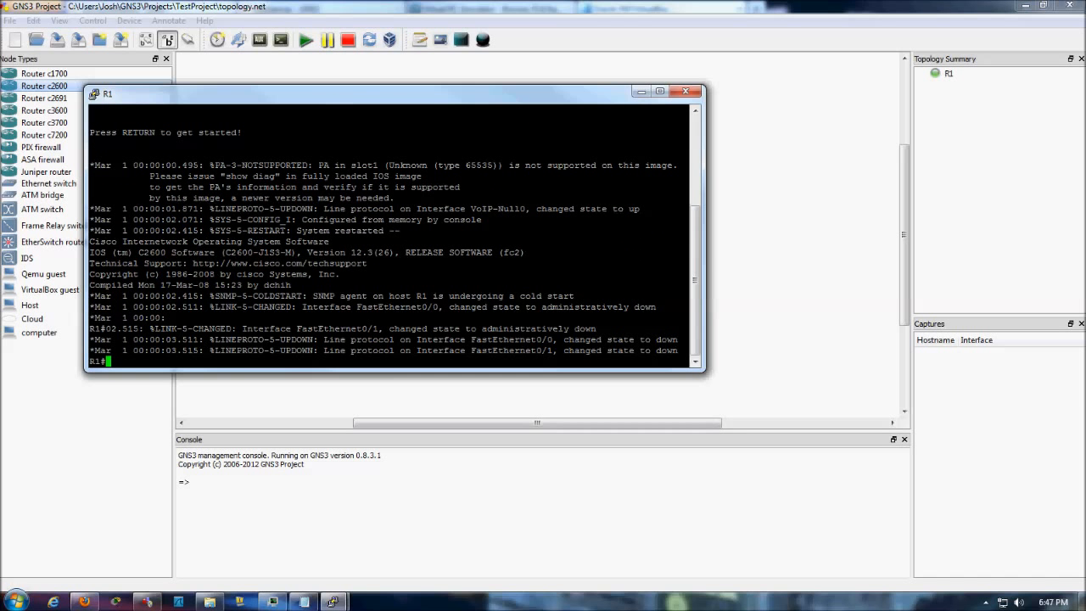
pyautogui.press('Return')
pyautogui.press('Return')
pyautogui.press('Return')
pyautogui.press('Return')
pyautogui.press('Return')
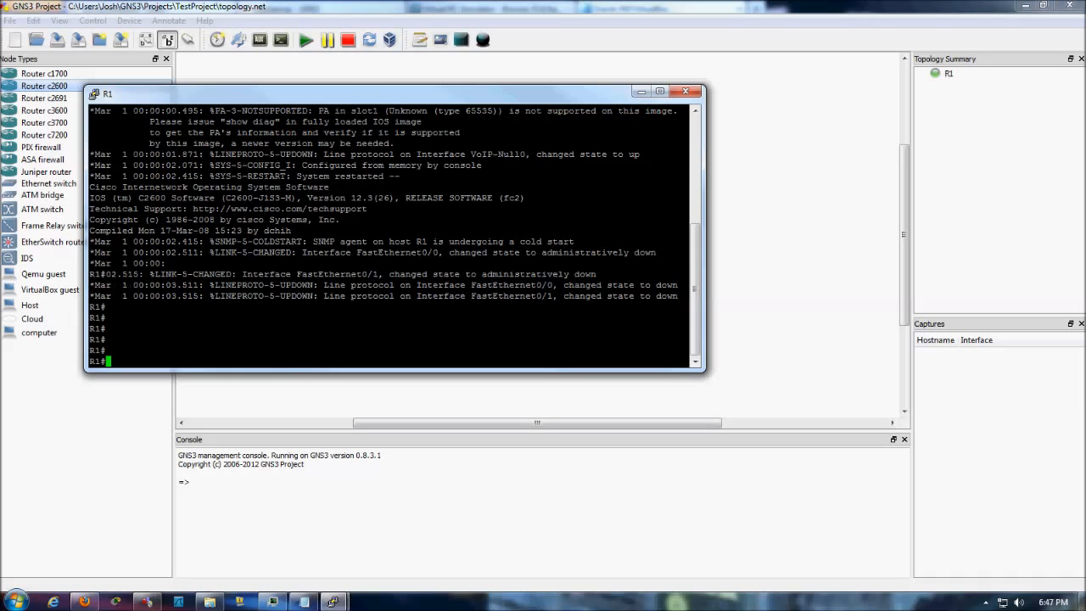
pyautogui.hotkey('ctrl', 'shift', 'Escape')
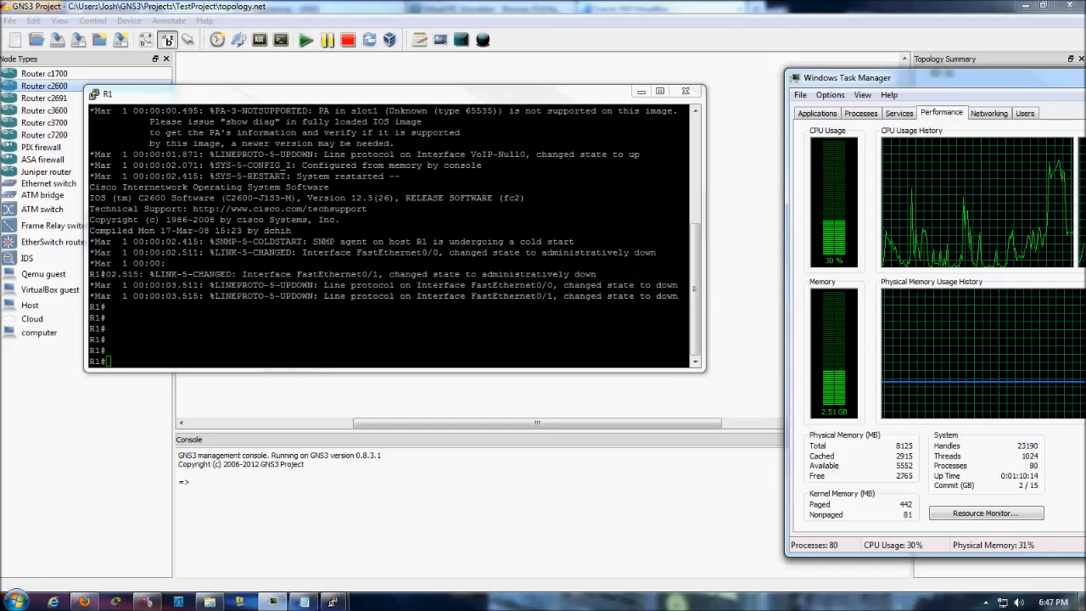
pyautogui.click(642, 92)
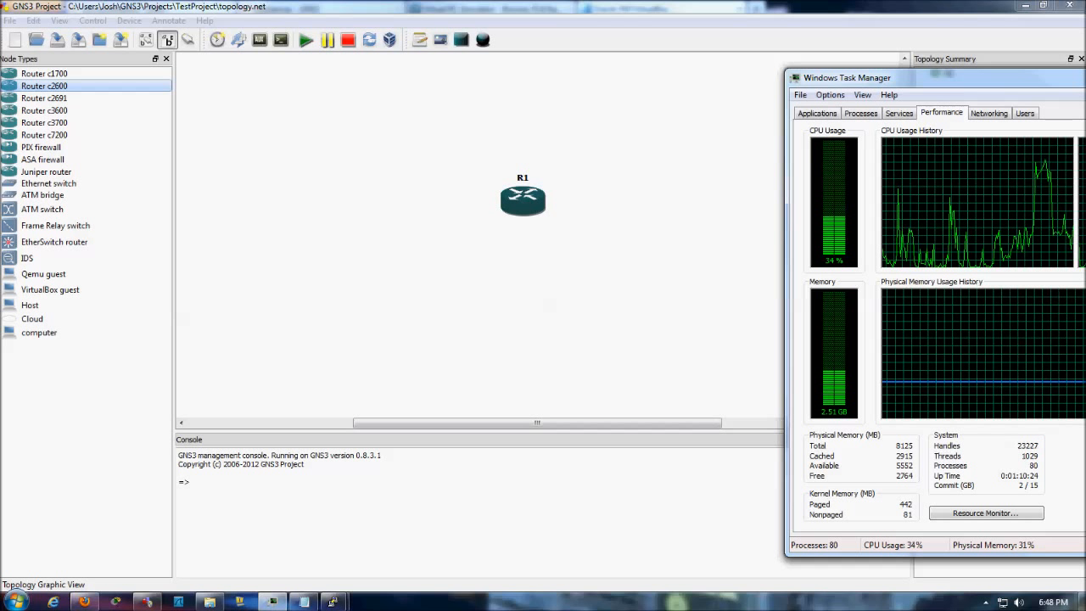
# Calculate a new Idle PC value for R1 and apply 0x803d0bd4 while monitoring CPU usage in Task Manager
pyautogui.rightClick(527, 196)
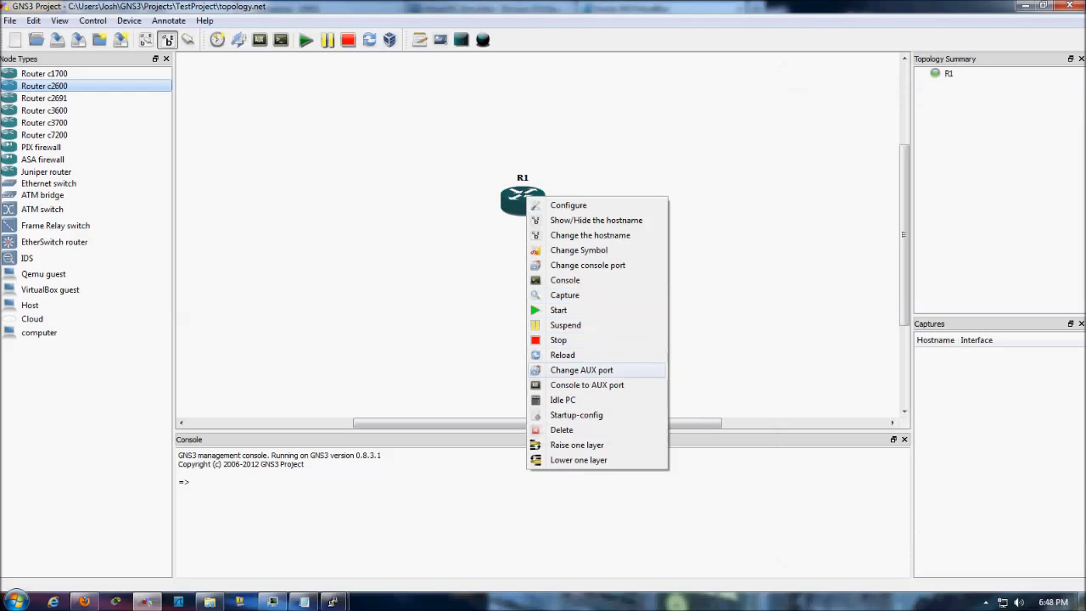
pyautogui.click(563, 400)
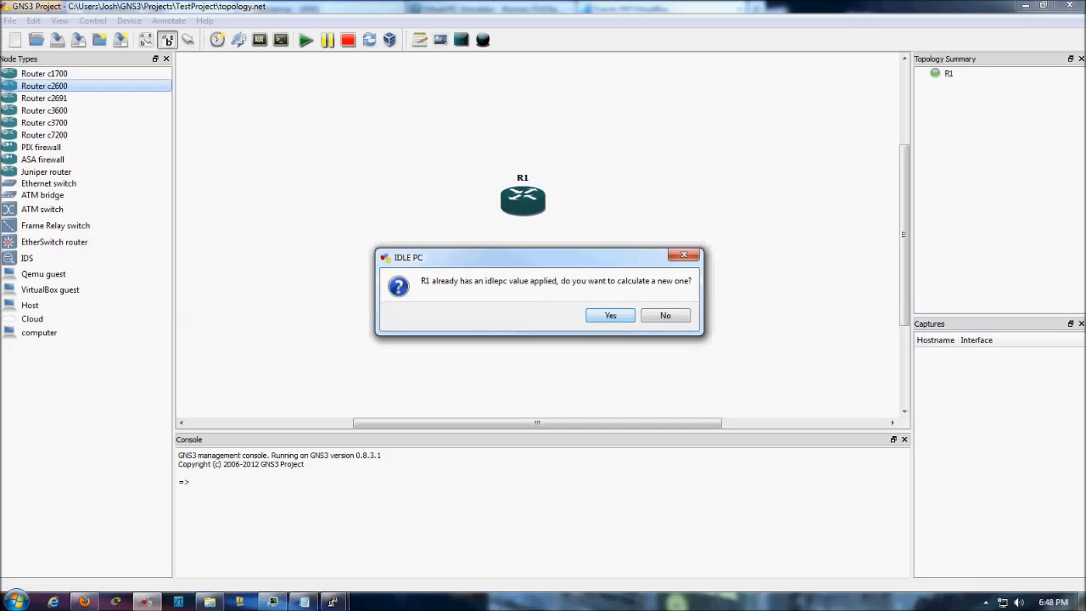
pyautogui.press('Return')
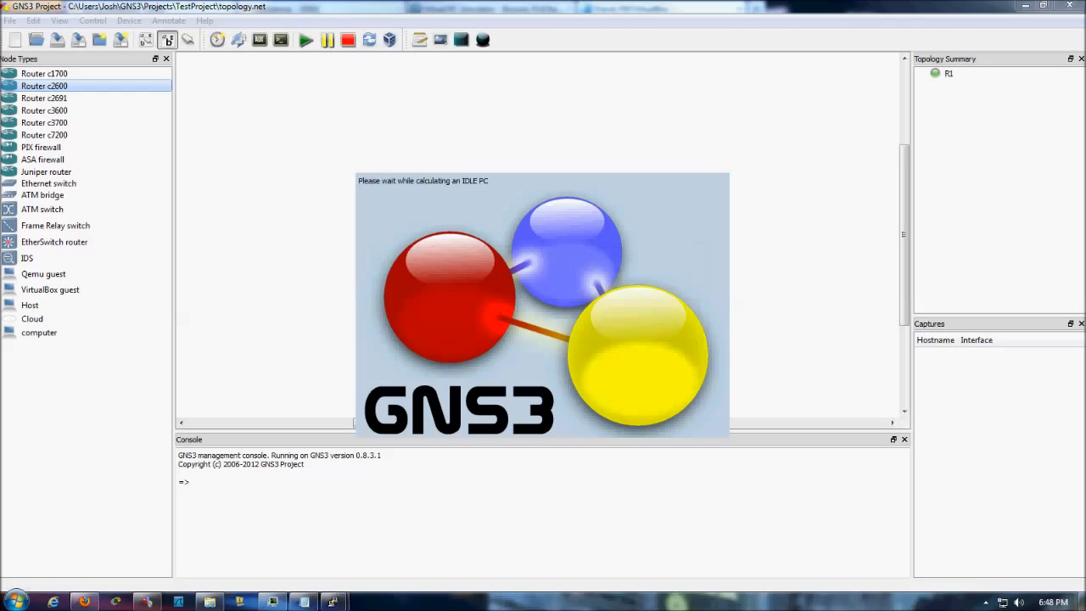
pyautogui.hotkey('alt', 'Tab')
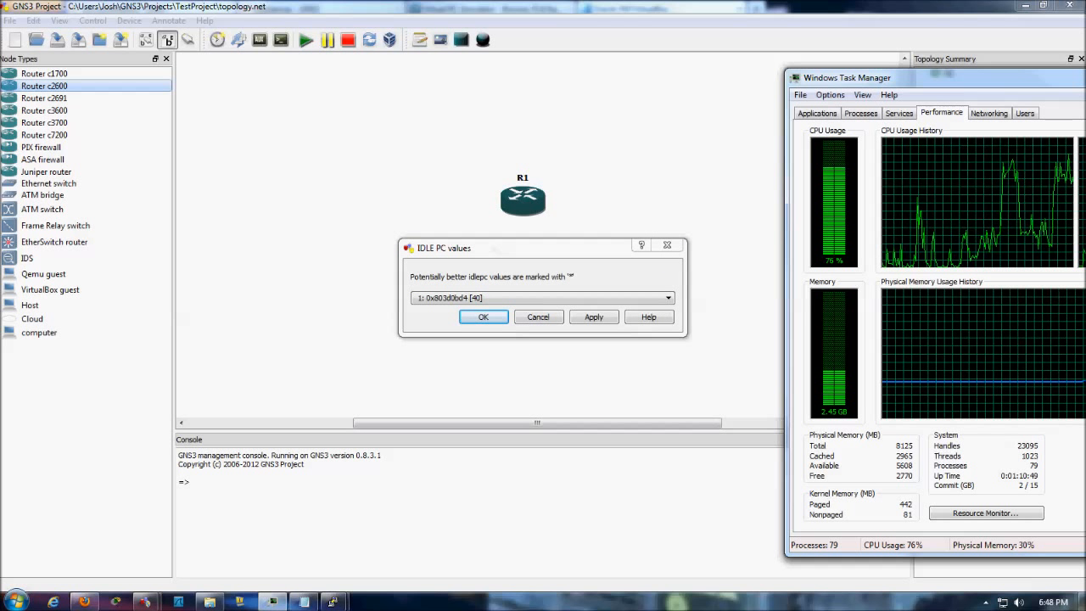
pyautogui.click(543, 298)
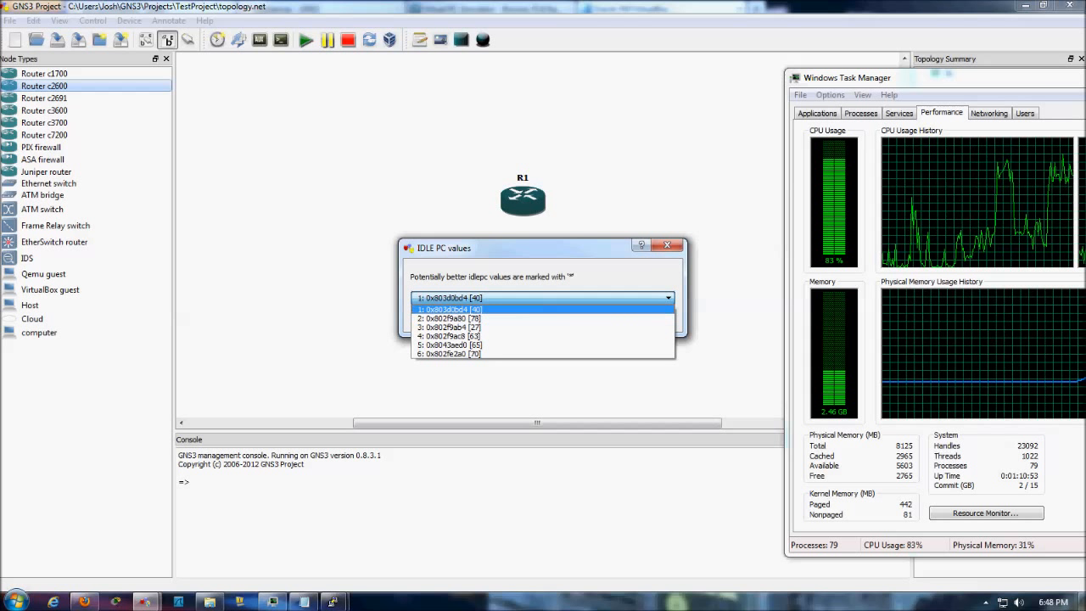
pyautogui.click(544, 309)
pyautogui.press('Return')
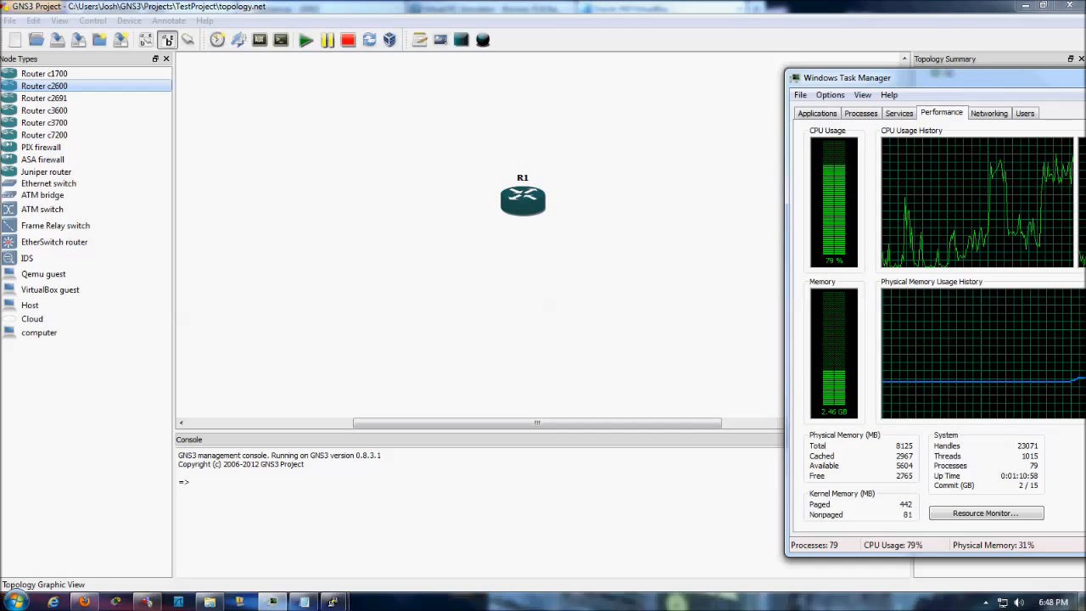
# Recalculate R1's Idle PC value and apply 0x802f9a80, monitoring CPU usage in Task Manager
pyautogui.rightClick(515, 194)
pyautogui.click(550, 395)
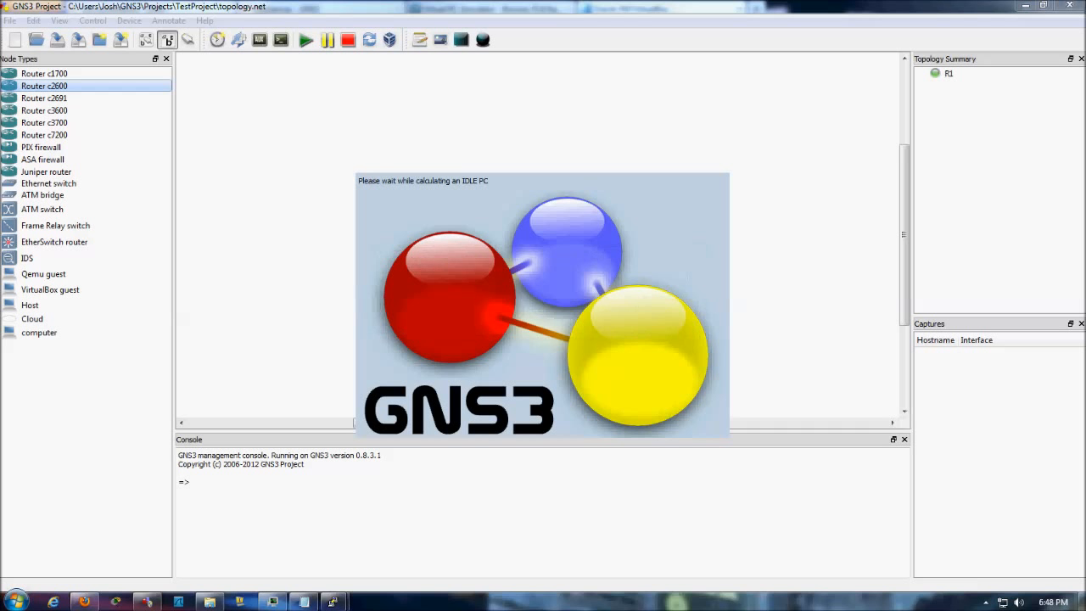
pyautogui.click(272, 601)
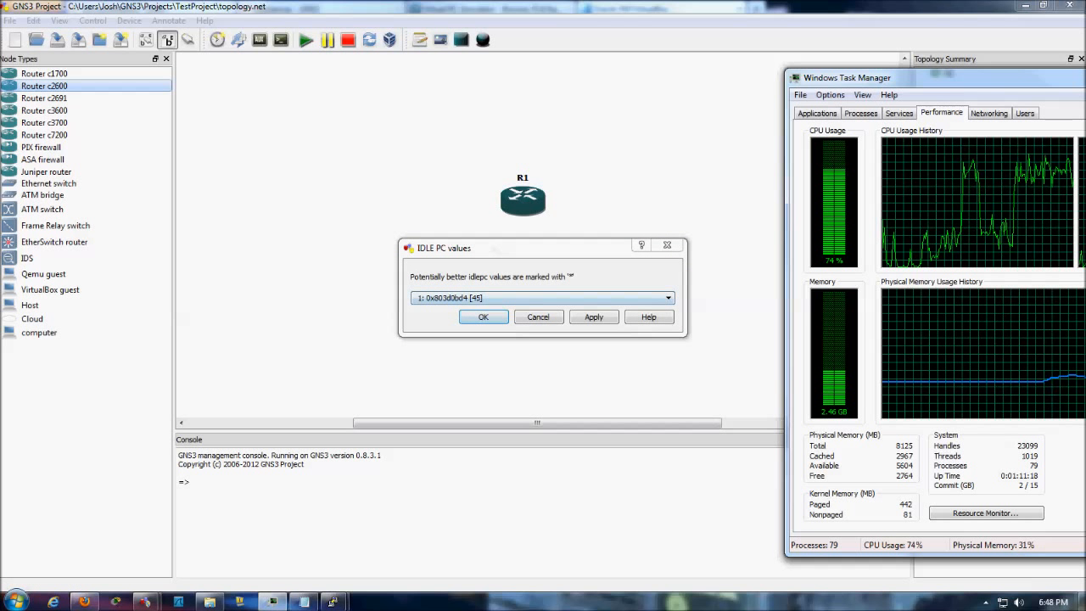
pyautogui.click(543, 298)
pyautogui.click(543, 318)
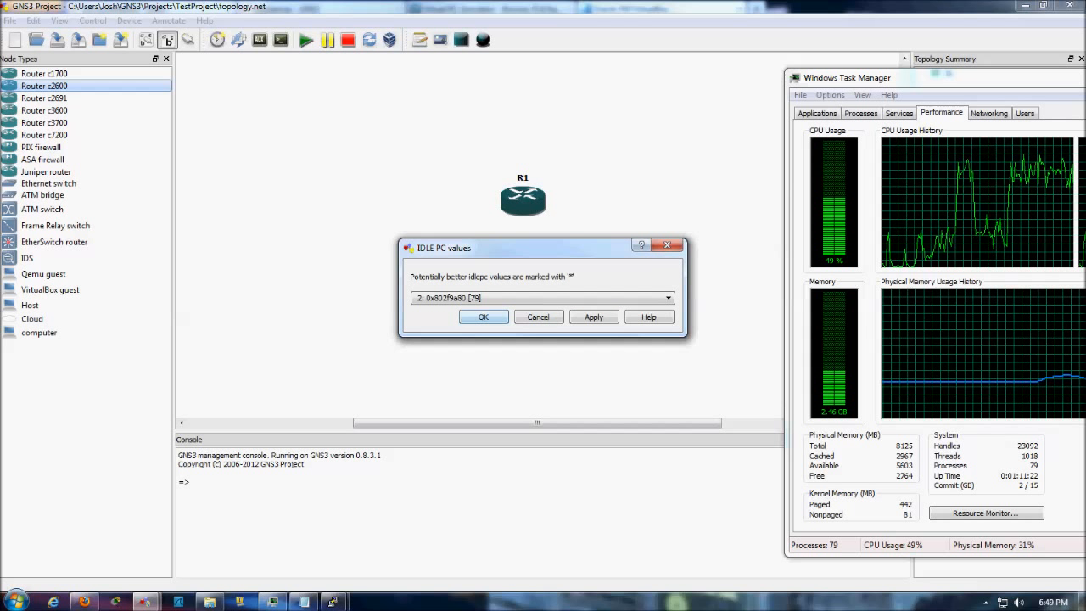
pyautogui.click(484, 316)
pyautogui.click(618, 307)
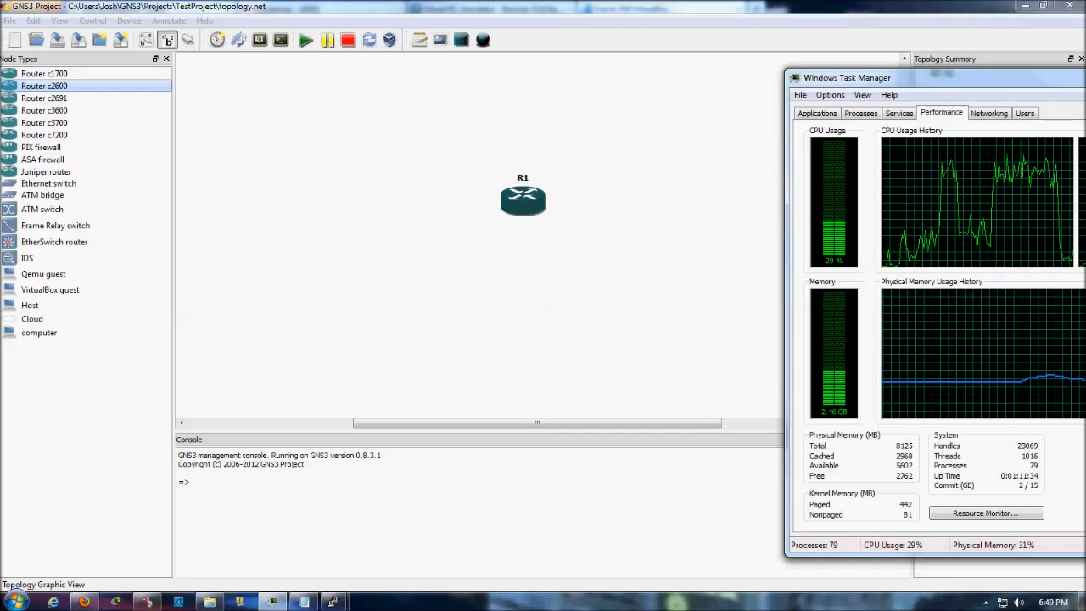
# Stop router R1 and delete it from the topology
pyautogui.rightClick(523, 196)
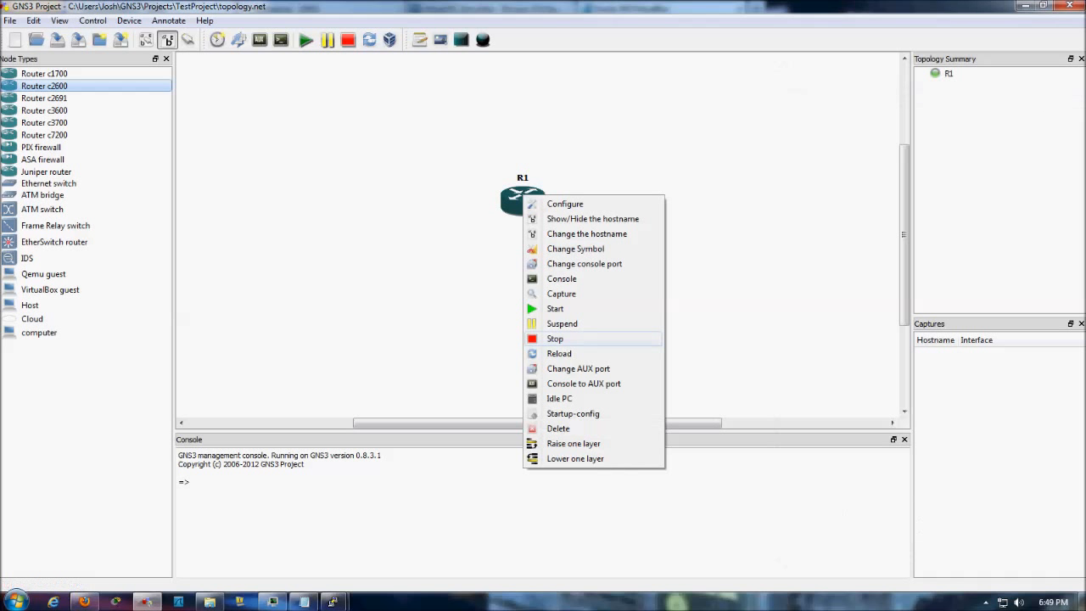
pyautogui.click(556, 339)
pyautogui.rightClick(521, 197)
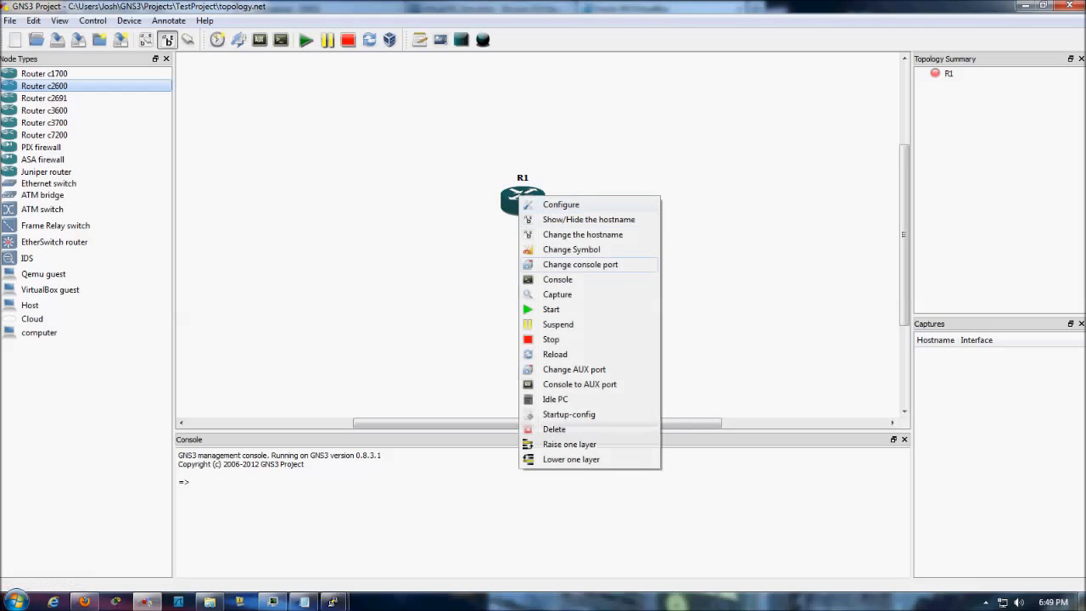
pyautogui.click(554, 430)
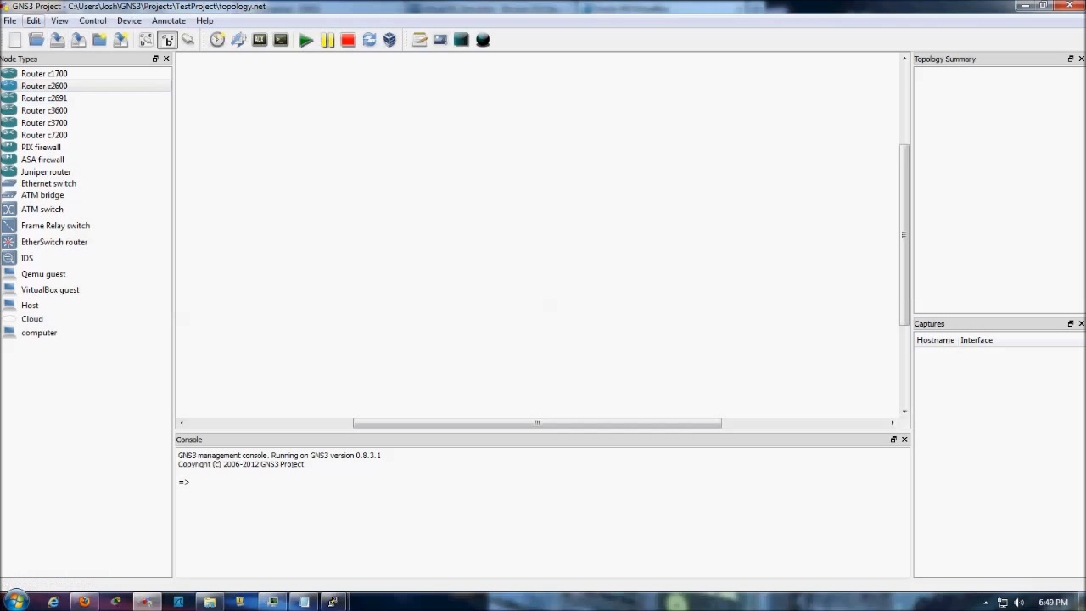
# Open the Symbol Manager, review the node types available for customized nodes, and close it without changes
pyautogui.click(33, 21)
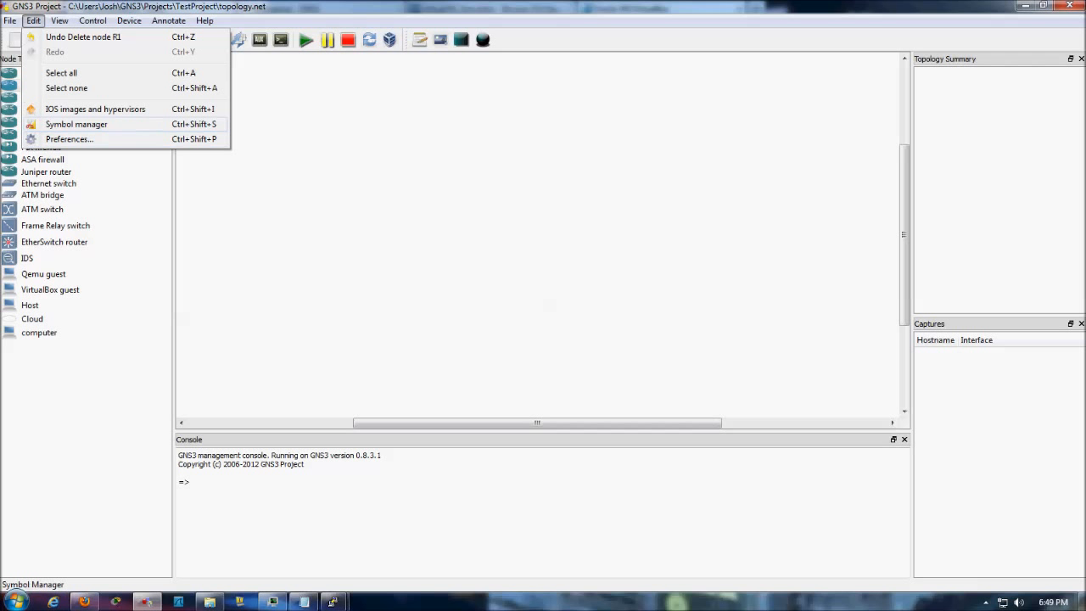
pyautogui.click(76, 124)
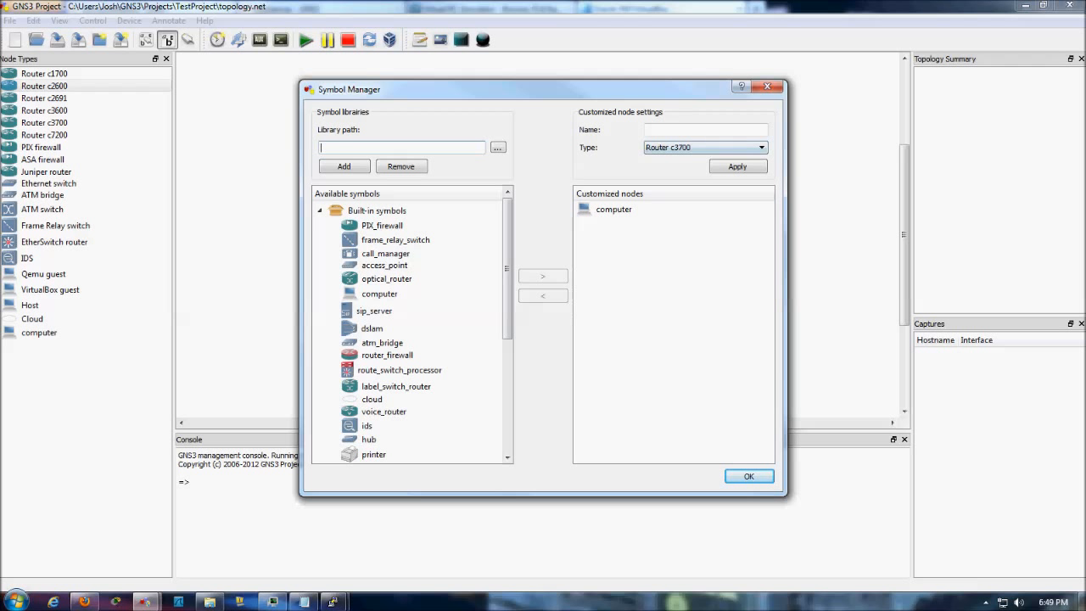
pyautogui.click(706, 148)
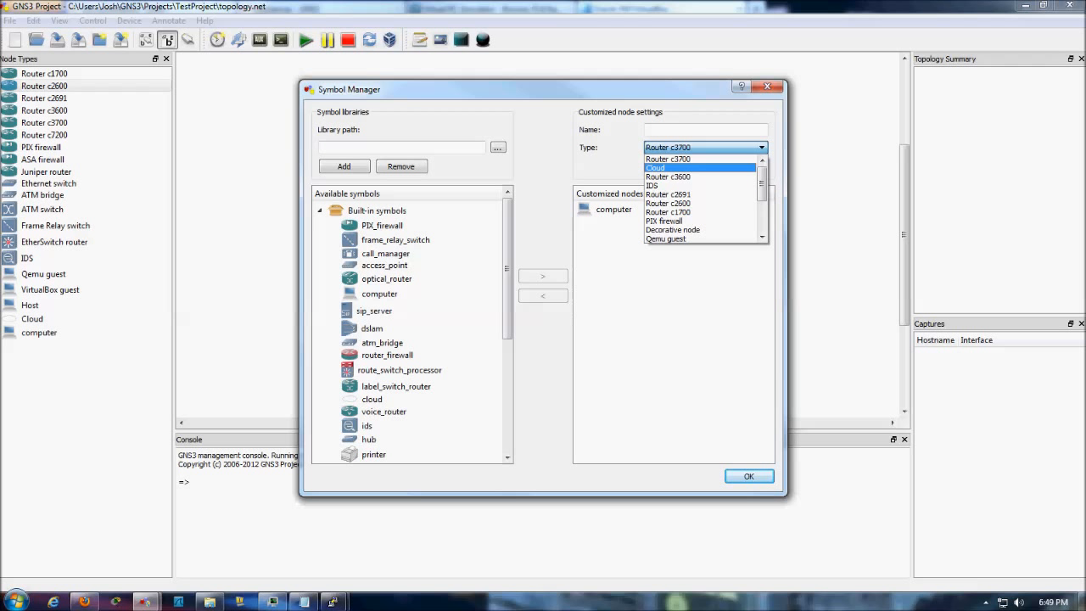
pyautogui.click(706, 148)
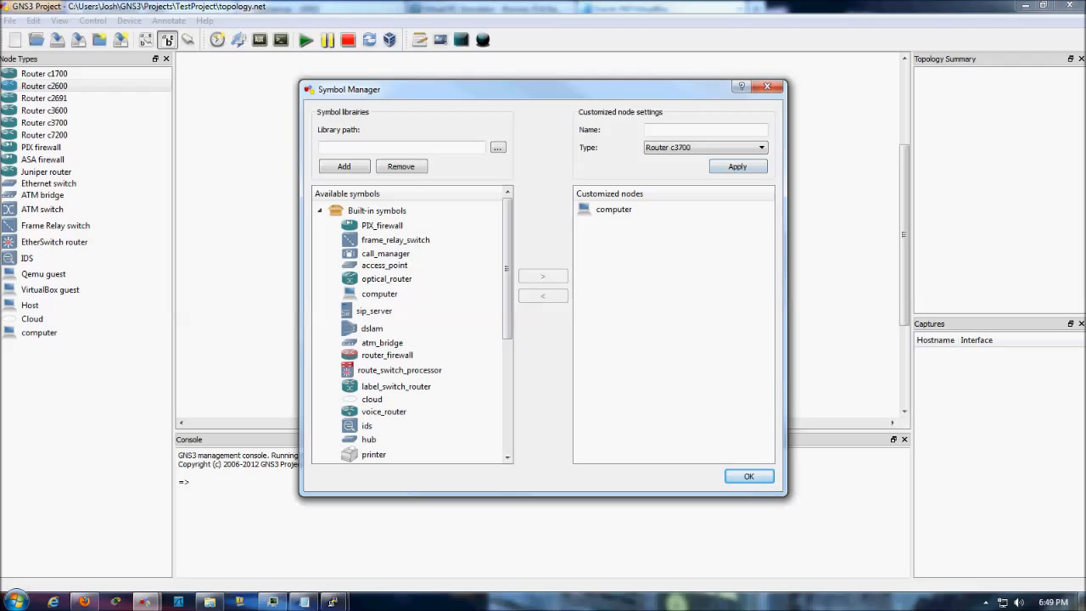
pyautogui.click(767, 87)
# Add a computer node to the topology and give it a UDP NIO with local port 30000, remote host 127.0.0.1 and remote port 20000
pyautogui.moveTo(39, 333); pyautogui.dragTo(466, 210)
pyautogui.rightClick(469, 210)
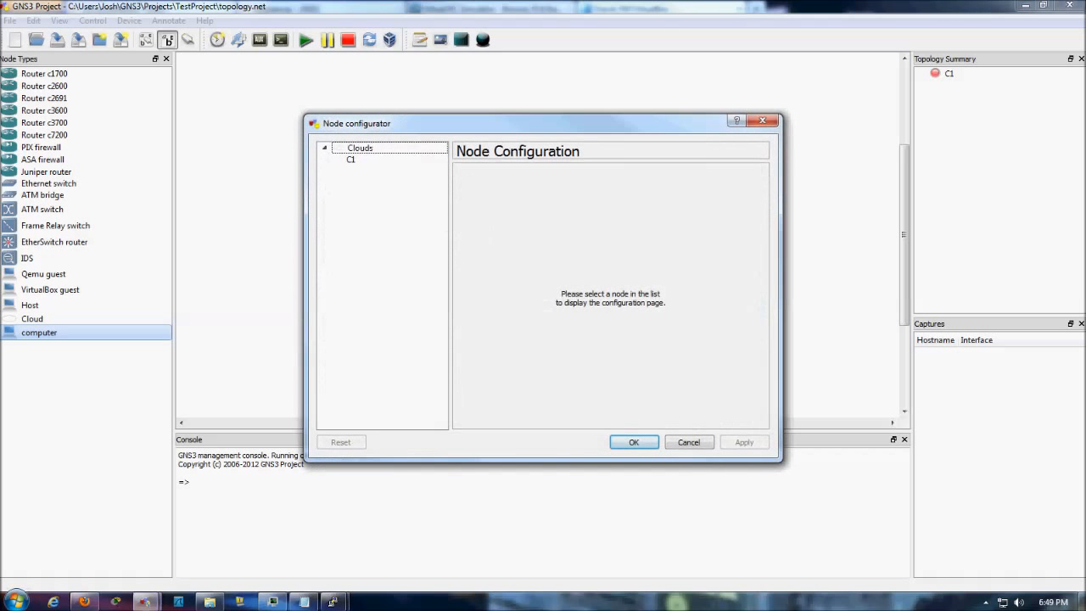
pyautogui.click(356, 160)
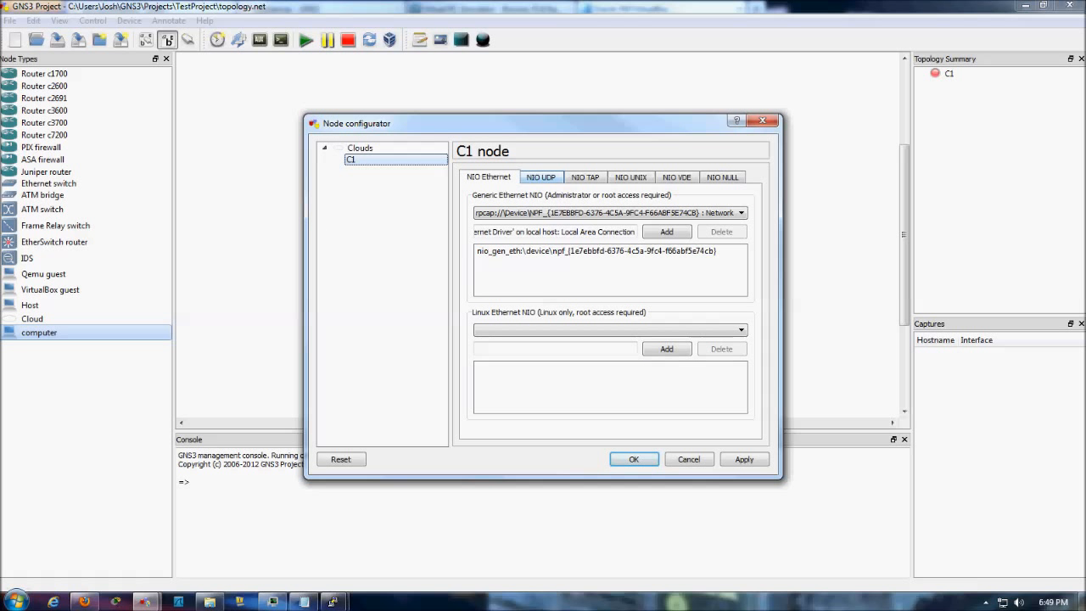
pyautogui.click(541, 177)
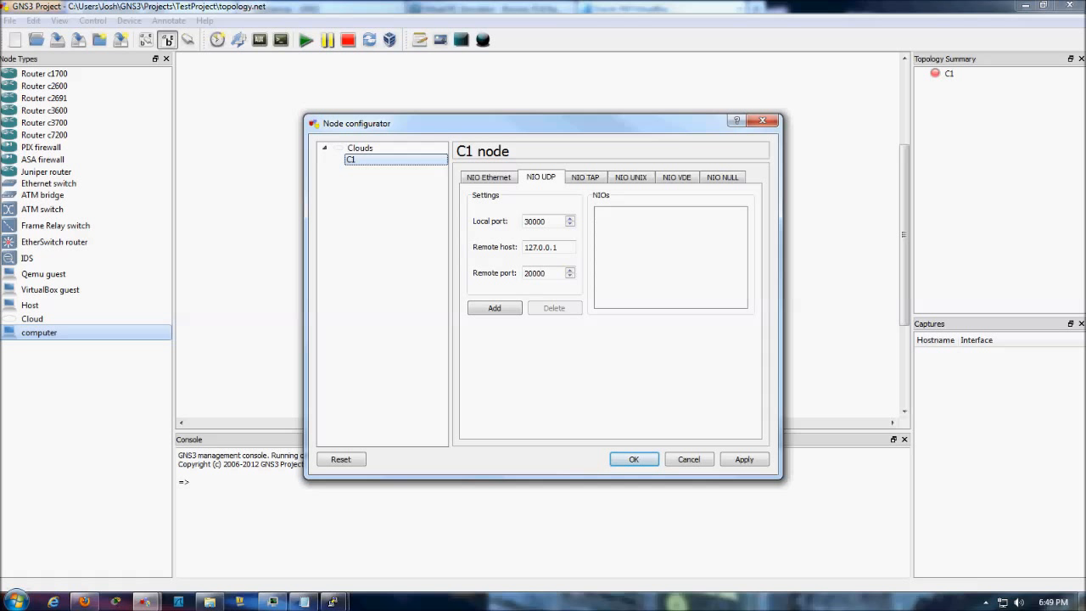
pyautogui.moveTo(356, 123); pyautogui.dragTo(337, 78)
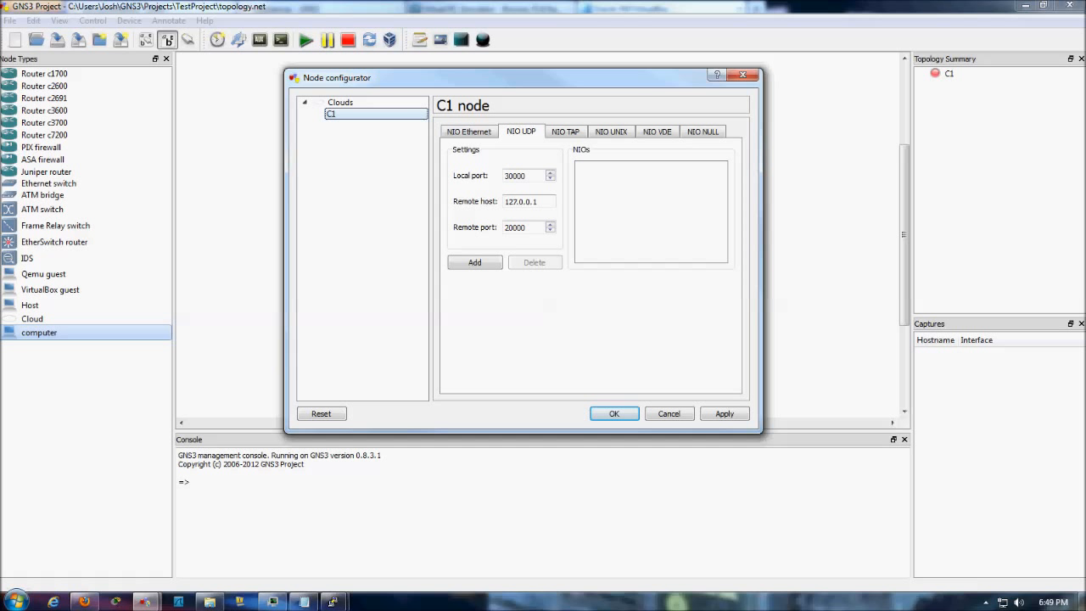
pyautogui.click(474, 262)
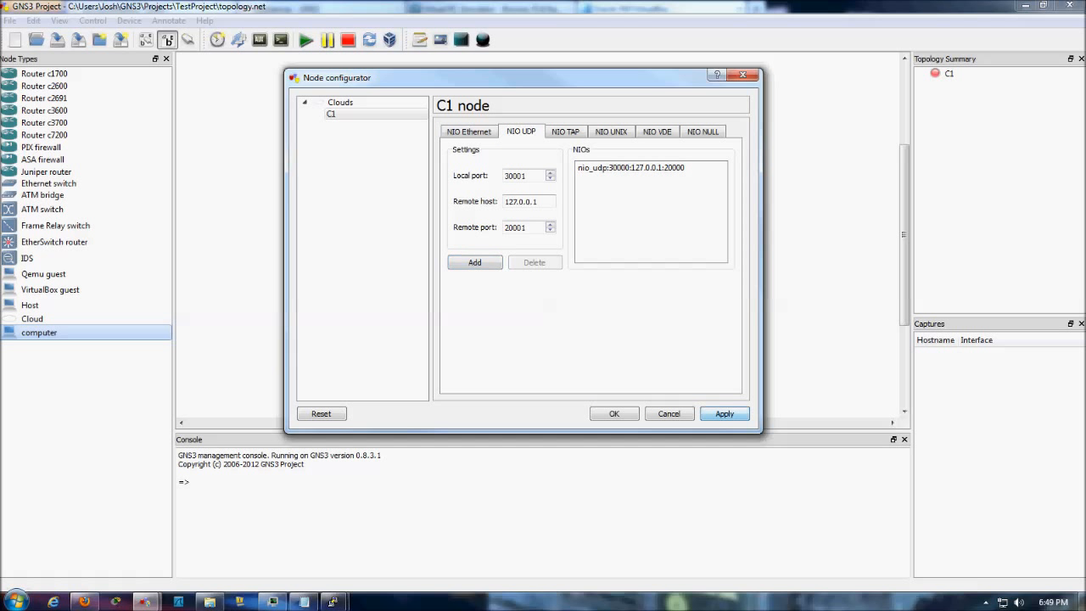
pyautogui.click(614, 413)
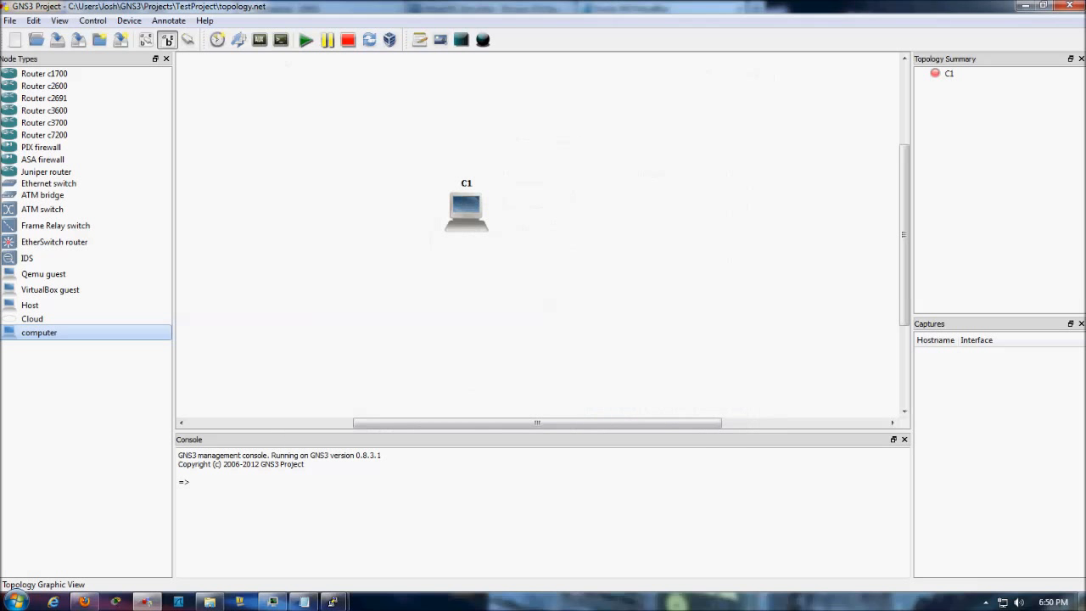
# Reposition the computer node C1 in the upper middle of the topology
pyautogui.rightClick(520, 196)
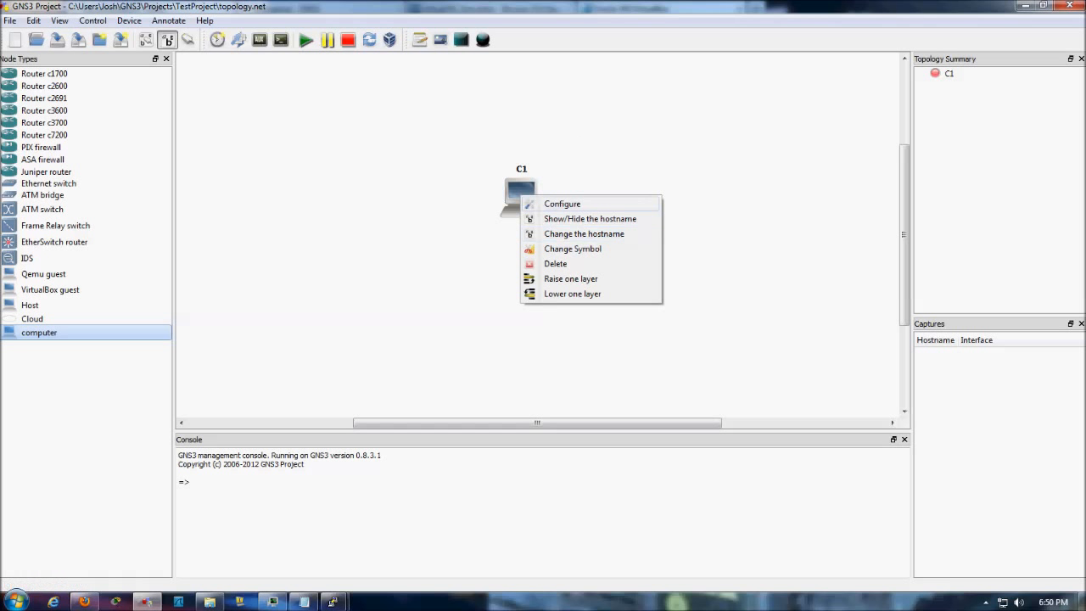
pyautogui.press('Escape')
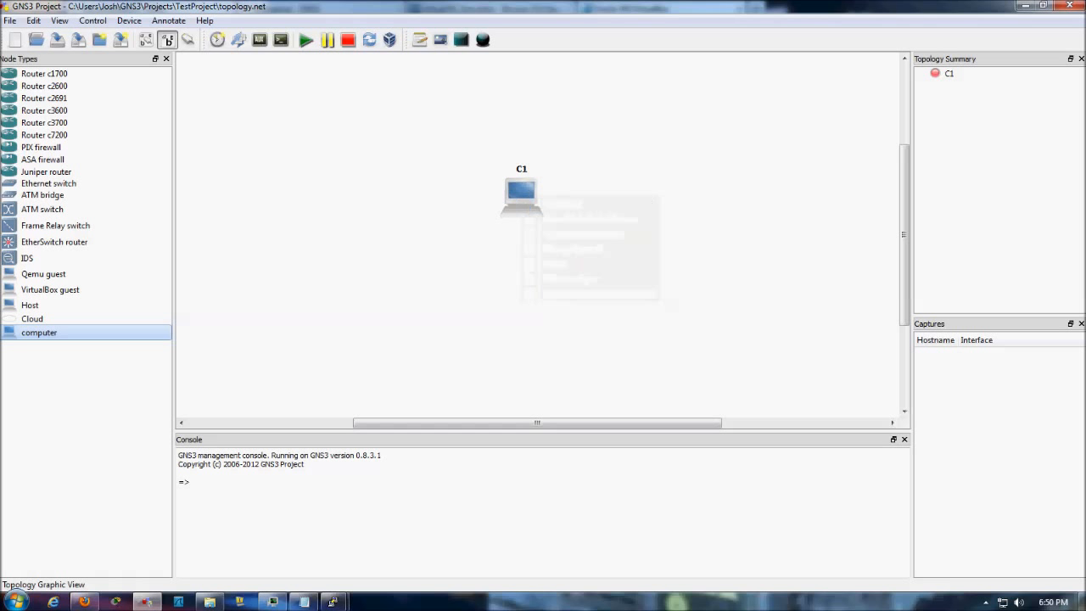
pyautogui.moveTo(522, 196); pyautogui.dragTo(499, 202)
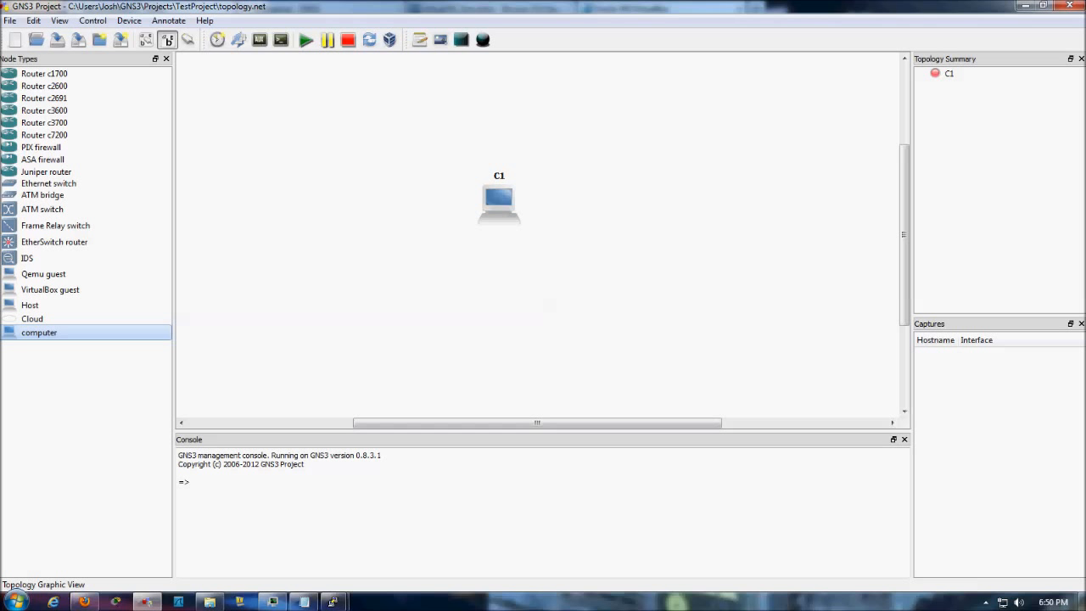
# Switch to the GNS3 program folder in Windows Explorer, examine the contents of the vpcs subfolder and return to the parent folder
pyautogui.click(213, 601)
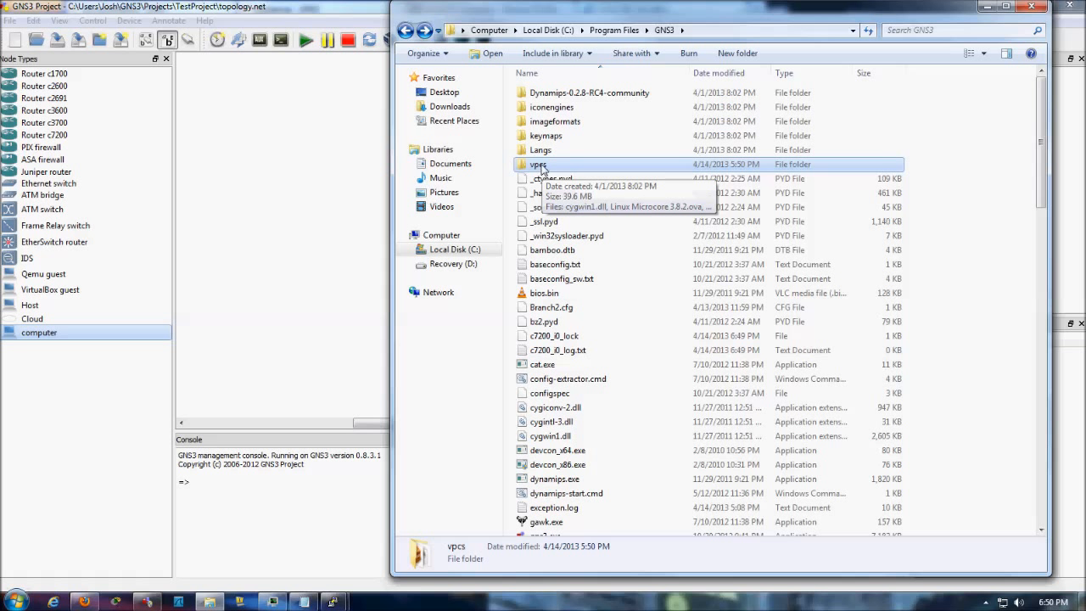
pyautogui.doubleClick(546, 167)
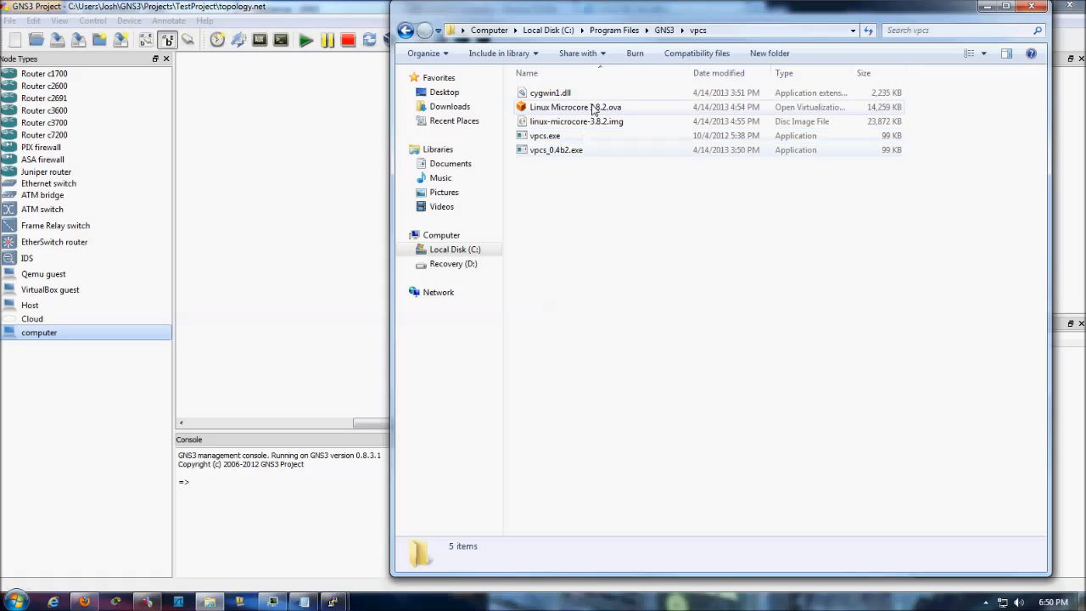
pyautogui.click(405, 32)
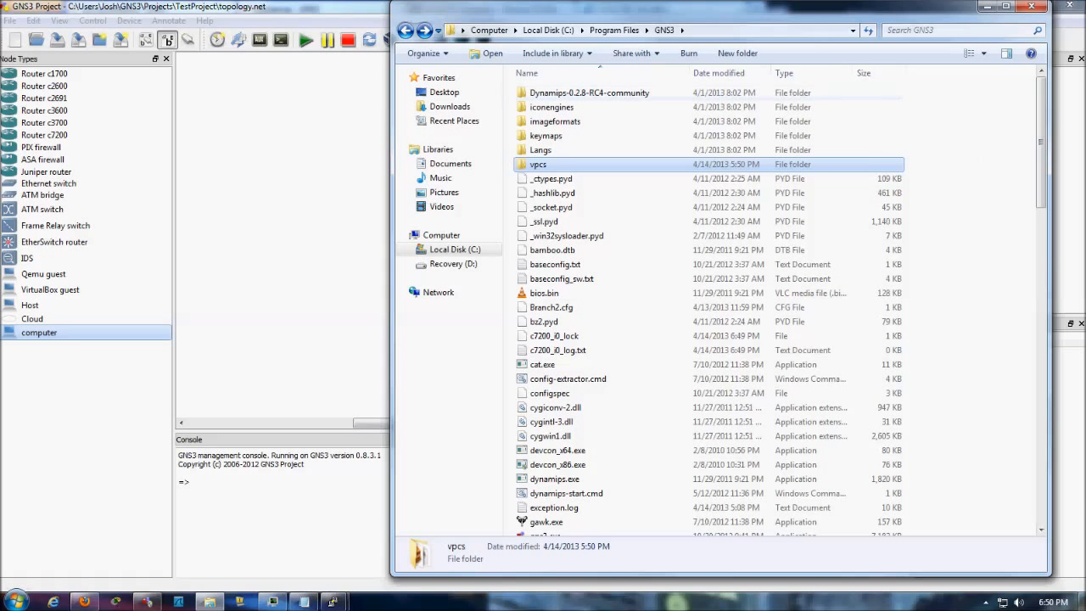
# Open vpcs-start.cmd from the GNS3 folder in Notepad, review its vpcs.exe launch line and close it unchanged
pyautogui.moveTo(1041, 186); pyautogui.dragTo(1041, 516)
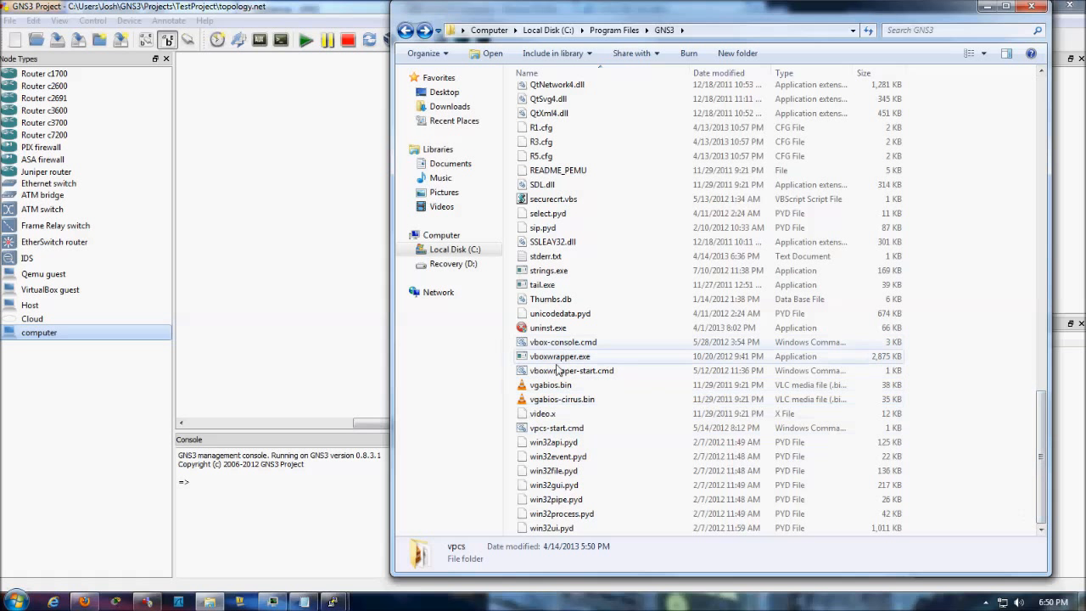
pyautogui.rightClick(580, 433)
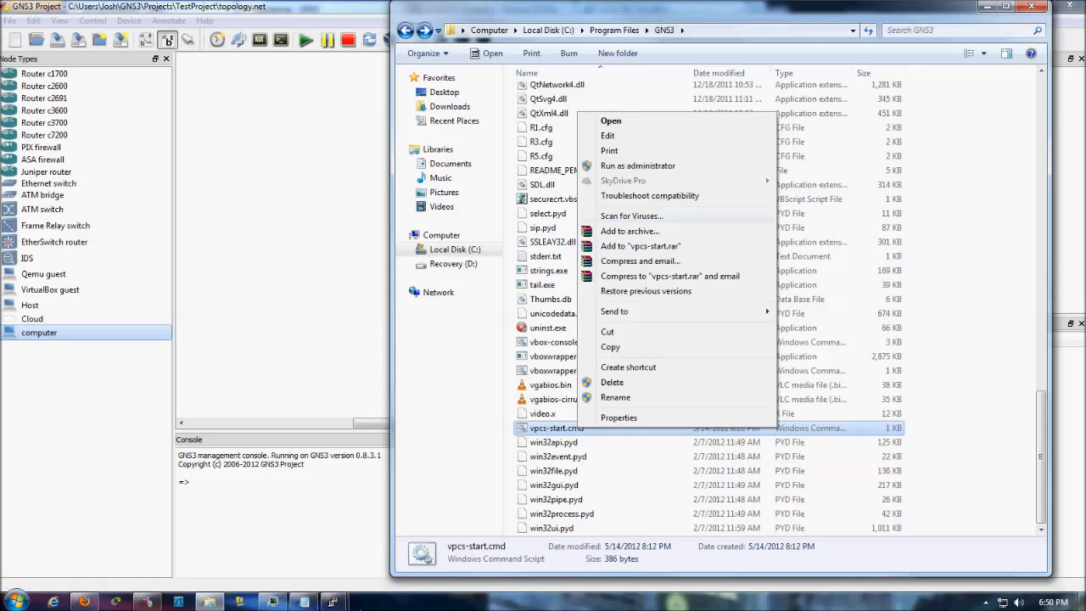
pyautogui.click(608, 136)
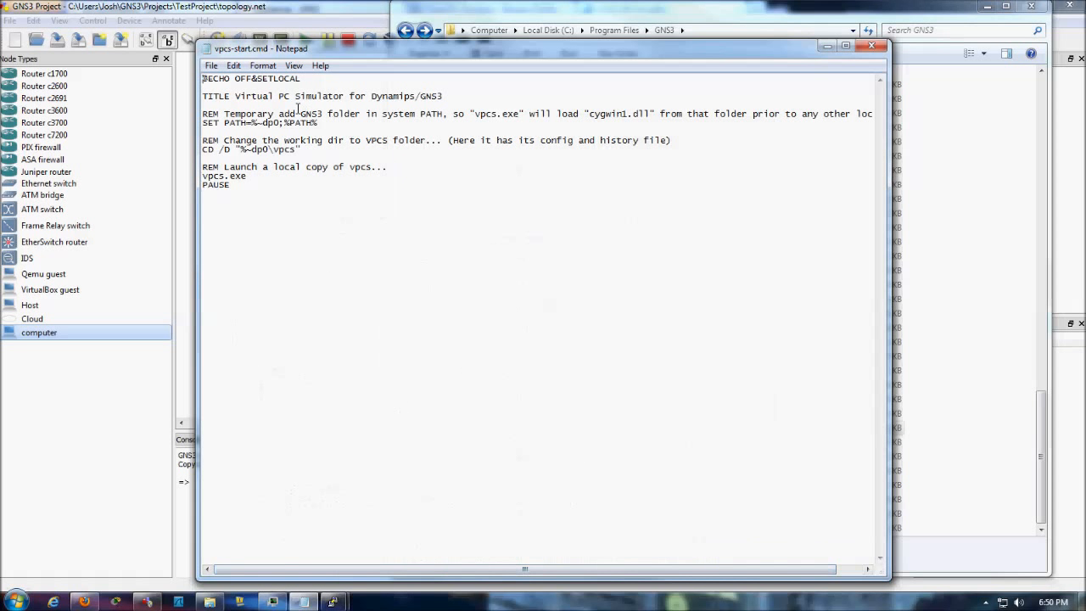
pyautogui.moveTo(599, 120); pyautogui.dragTo(652, 116)
pyautogui.click(561, 177)
pyautogui.moveTo(203, 176); pyautogui.dragTo(242, 181)
pyautogui.click(227, 177)
pyautogui.click(871, 45)
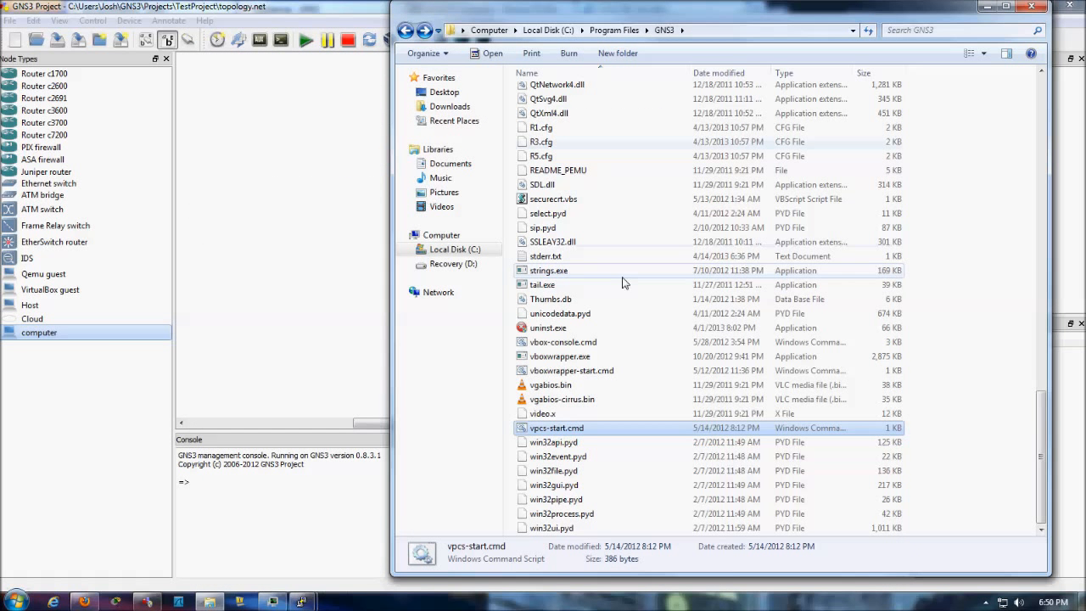
# Launch the Virtual PC Simulator with vpcs-start.cmd and run show to review the virtual PCs' local and remote ports
pyautogui.doubleClick(552, 427)
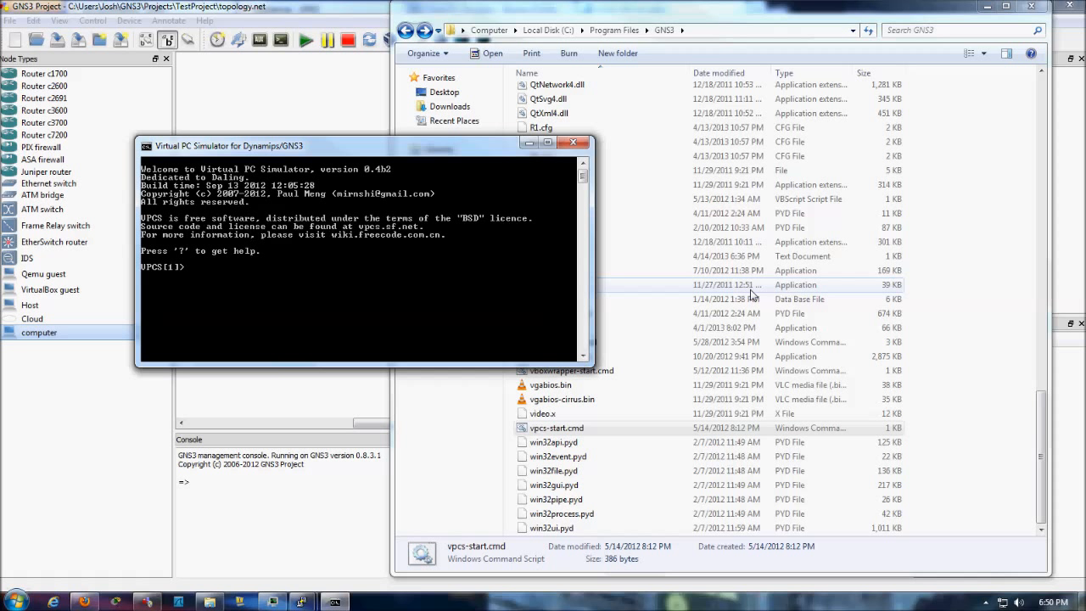
pyautogui.write('show')
pyautogui.press('Return')
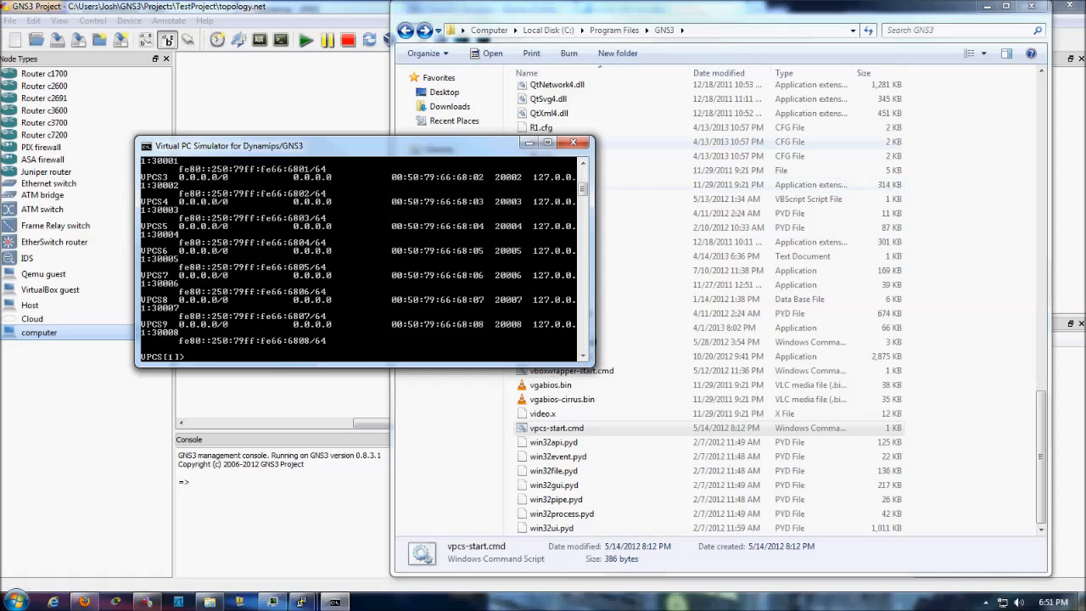
pyautogui.click(583, 163)
pyautogui.click(583, 163)
pyautogui.click(583, 163)
pyautogui.click(583, 163)
pyautogui.scroll(4, 583, 163)
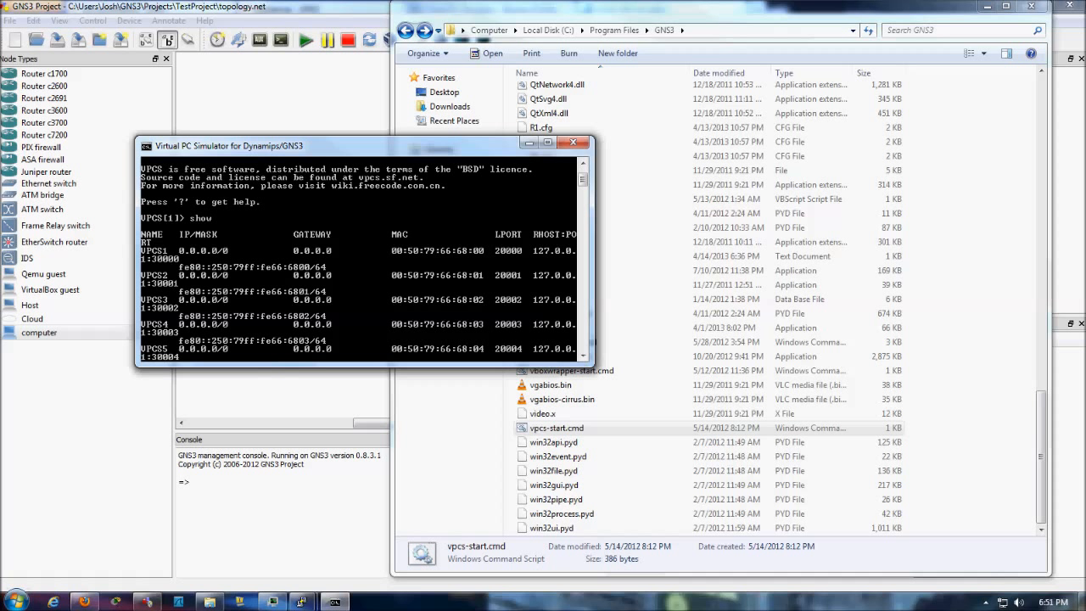
pyautogui.scroll(-3, 365, 263)
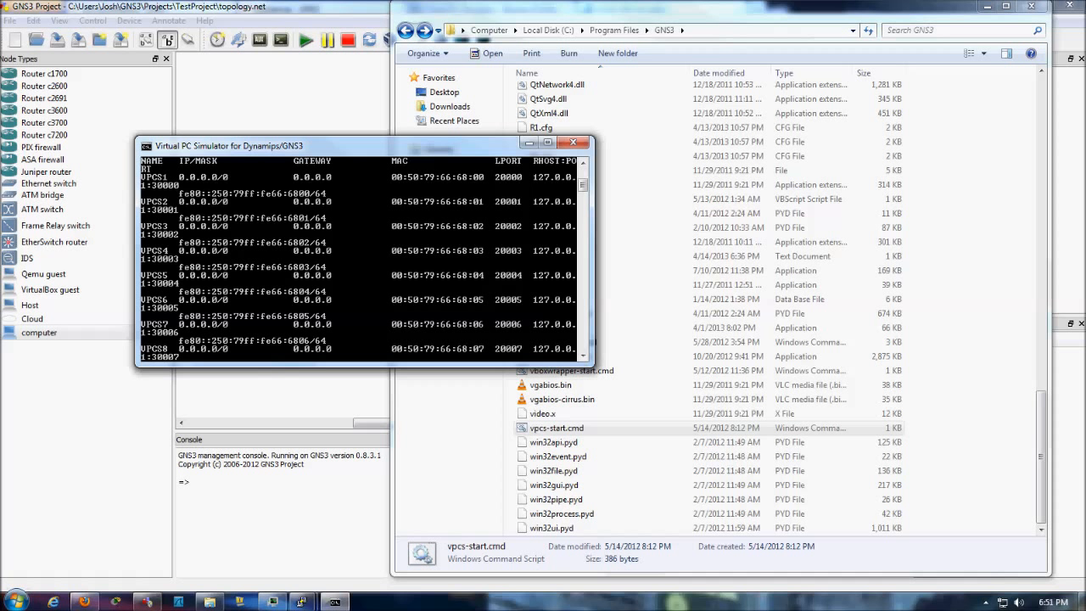
pyautogui.scroll(1, 365, 254)
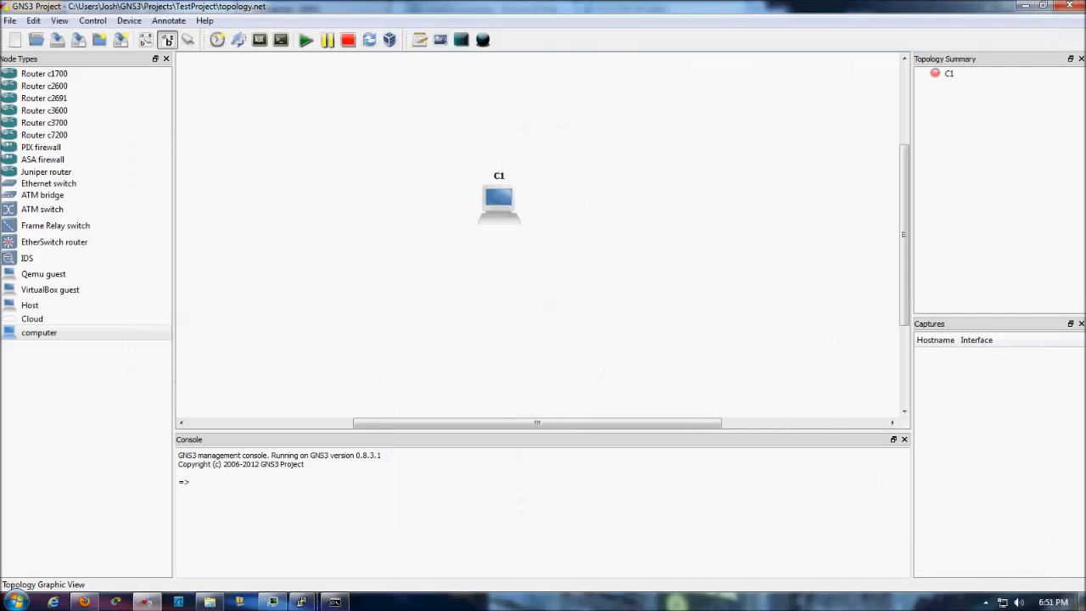
# Check the UDP NIO settings in C1's node configuration and leave it without changes
pyautogui.rightClick(502, 198)
pyautogui.click(544, 207)
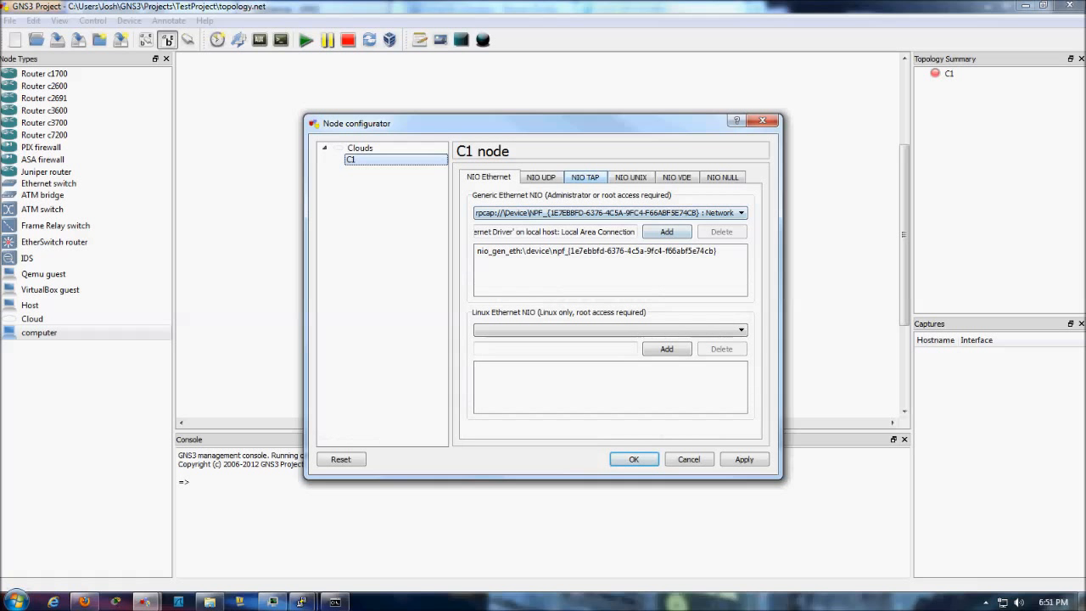
pyautogui.click(542, 178)
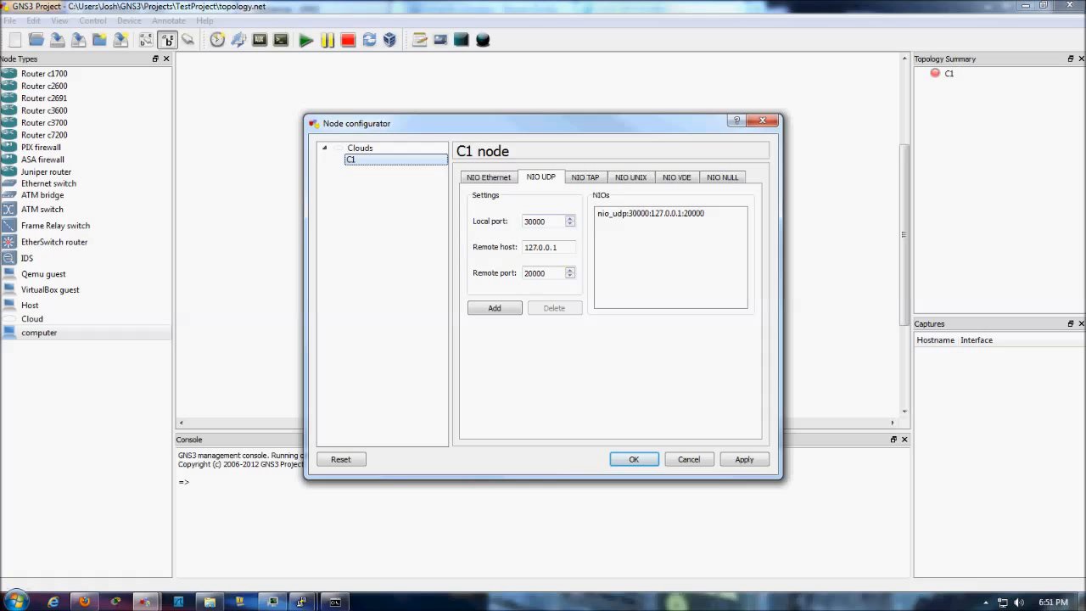
pyautogui.click(690, 459)
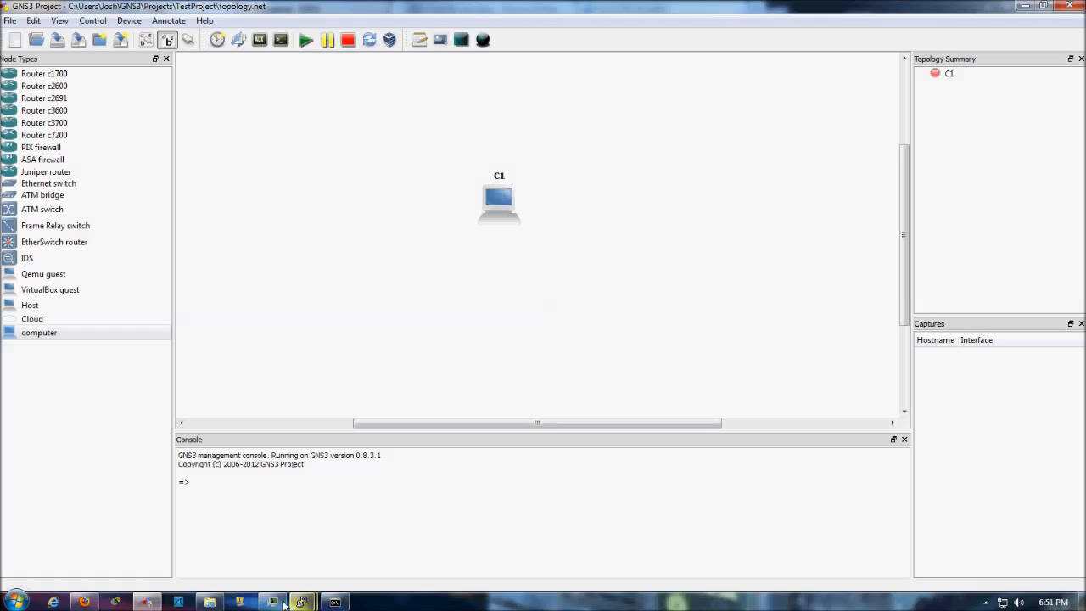
# Switch to the Virtual PC Simulator console and run ip to examine the arguments for configuring a VPC's address
pyautogui.click(273, 603)
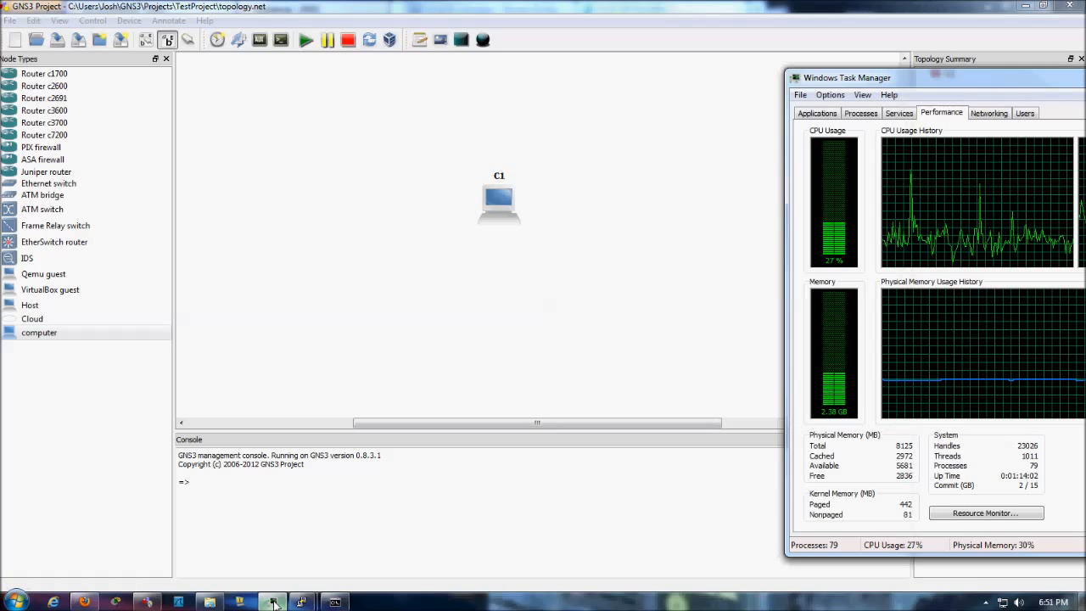
pyautogui.click(336, 603)
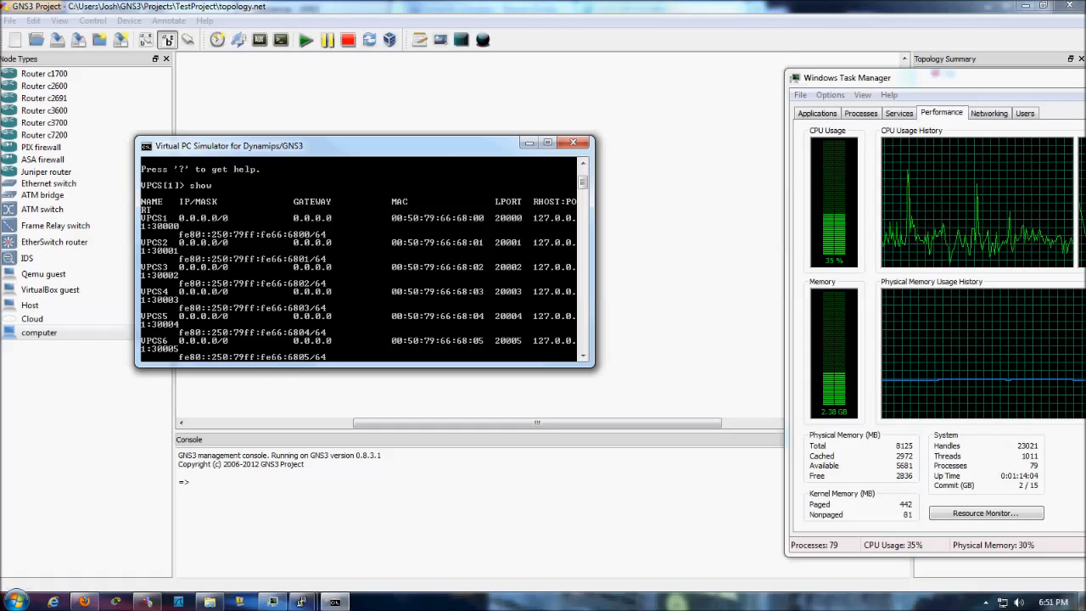
pyautogui.press('Return')
pyautogui.press('Return')
pyautogui.press('Return')
pyautogui.press('Return')
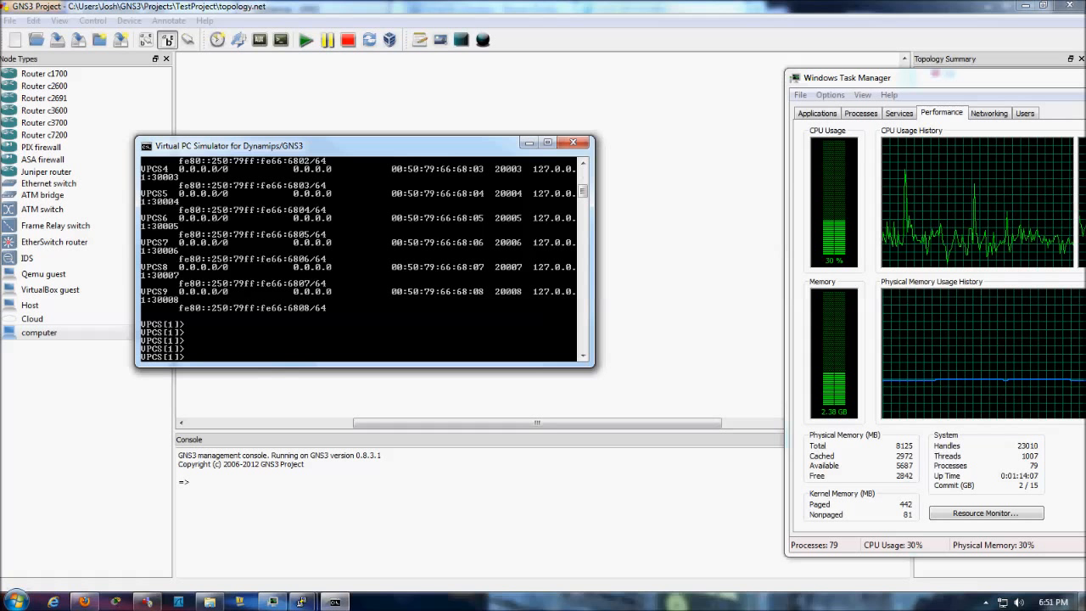
pyautogui.write('ip')
pyautogui.press('Return')
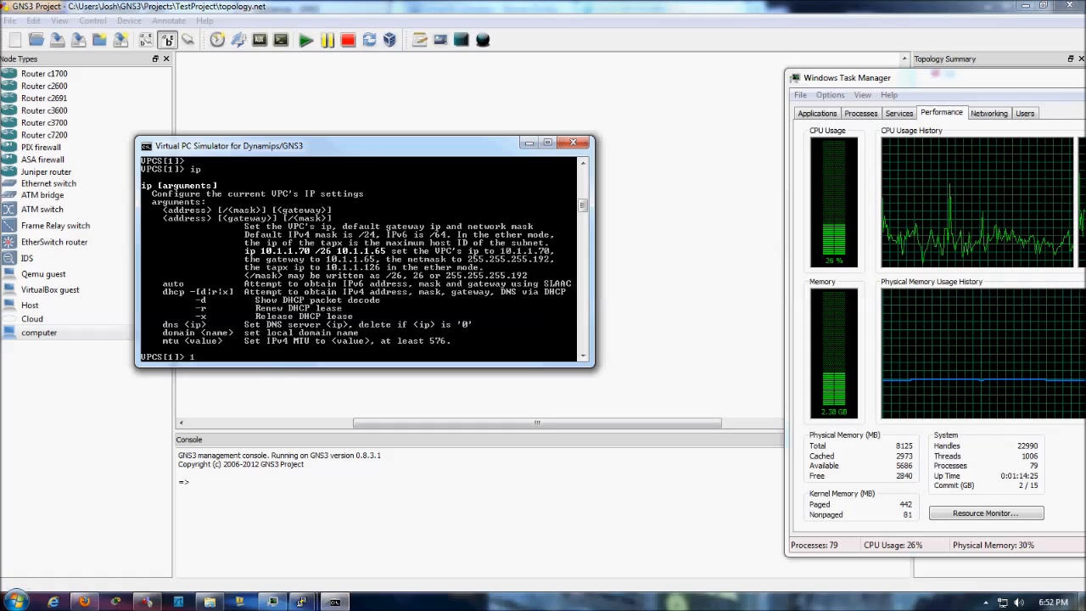
# Switch the simulator console to virtual PC 2 and back to virtual PC 1
pyautogui.write('?')
pyautogui.press('Return')
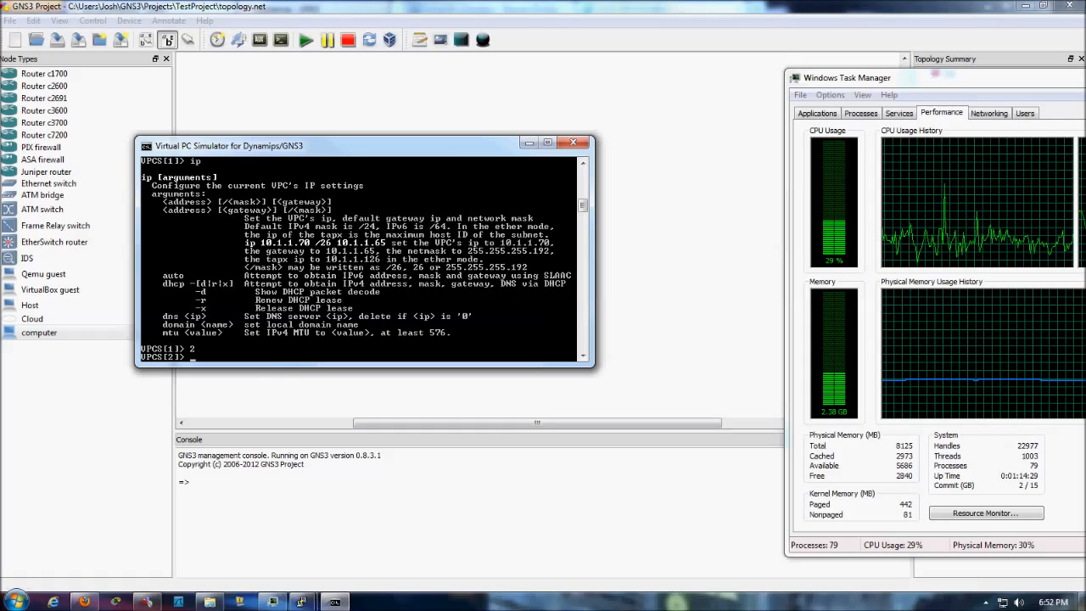
pyautogui.press('Return')
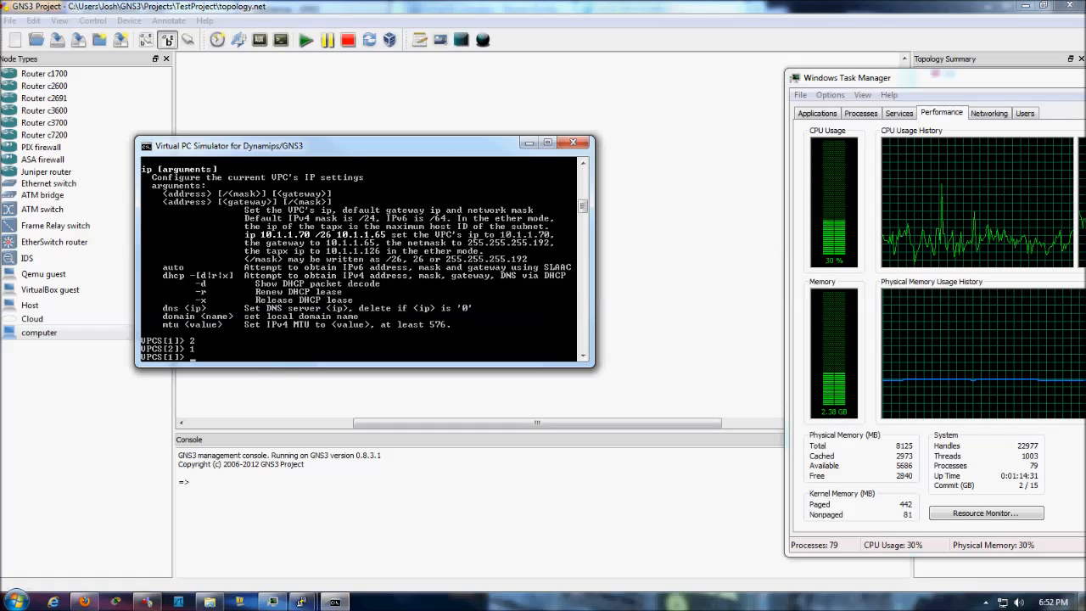
pyautogui.write('q')
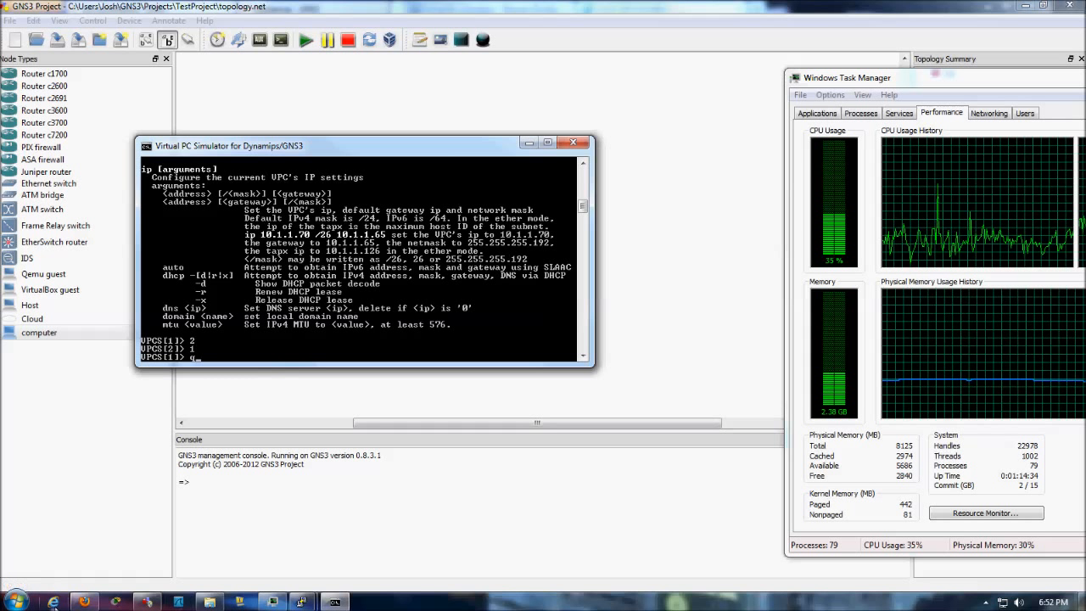
# Open a Windows command prompt and run netstat to list the active connections
pyautogui.click(17, 599)
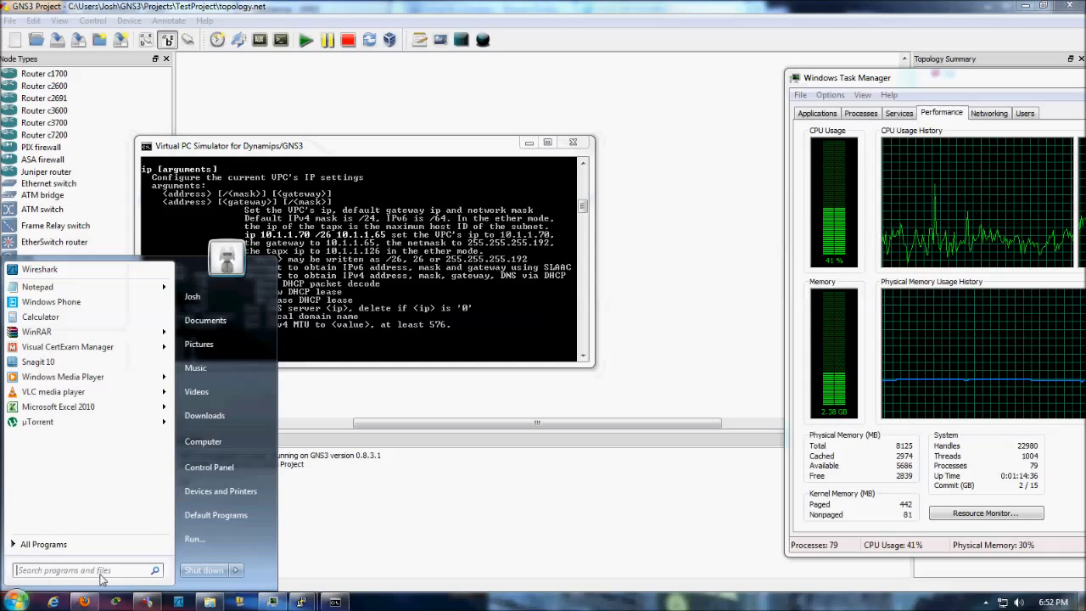
pyautogui.click(221, 538)
pyautogui.press('Return')
pyautogui.write('netstat')
pyautogui.press('Return')
# Try to list all connections with the command nstat -A
pyautogui.write('nstat')
pyautogui.press('BackSpace')
pyautogui.write('at =-')
pyautogui.press('BackSpace')
pyautogui.press('BackSpace')
pyautogui.write('-A')
pyautogui.press('Return')
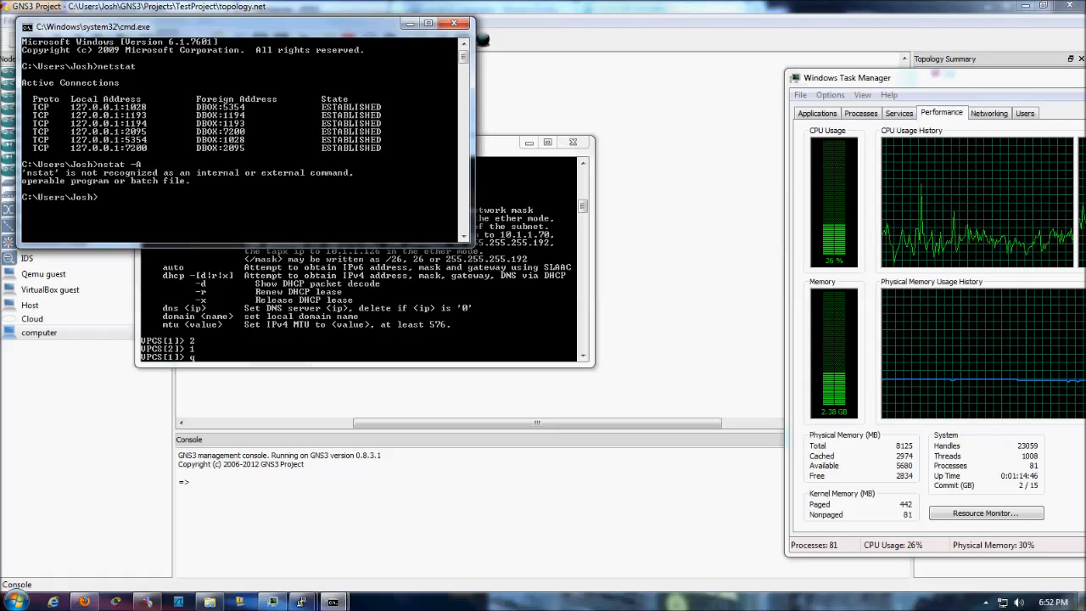
# Run netstat -A to examine all connections and the UDP ports in use by the virtual PCs
pyautogui.press('Up')
pyautogui.press('BackSpace')
pyautogui.press('BackSpace')
pyautogui.press('BackSpace')
pyautogui.press('BackSpace')
pyautogui.write('etstat -A')
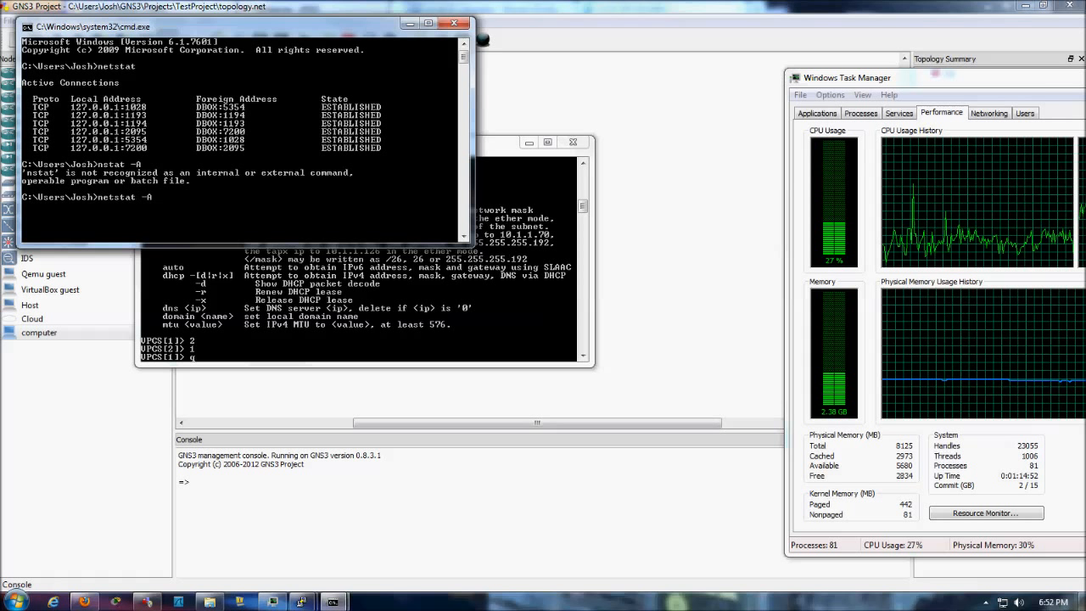
pyautogui.press('Return')
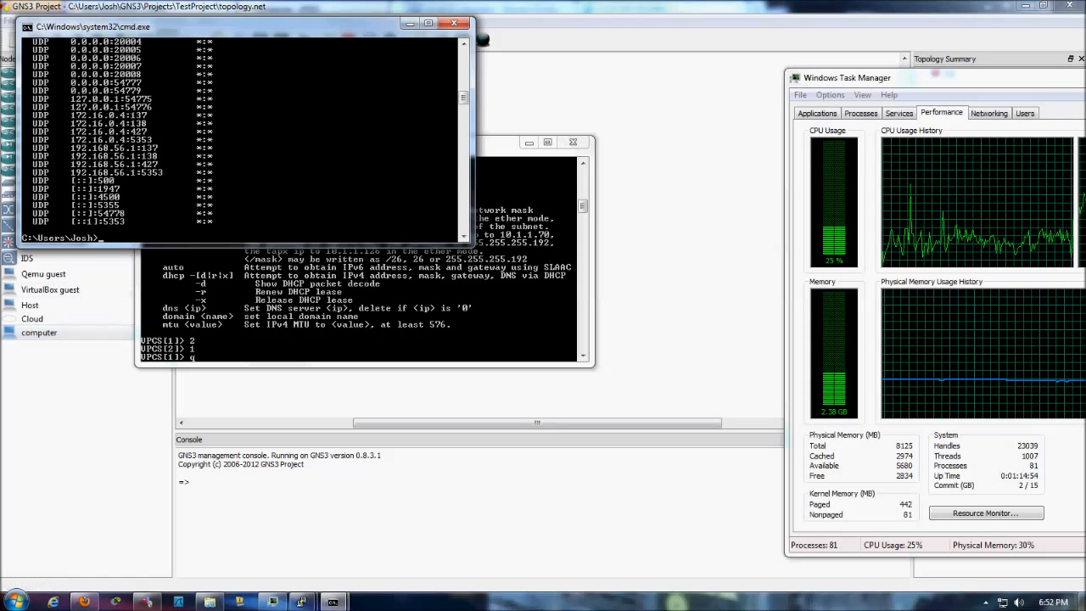
# Quit the Virtual PC Simulator and dismiss its console window
pyautogui.scroll(2, 242, 136)
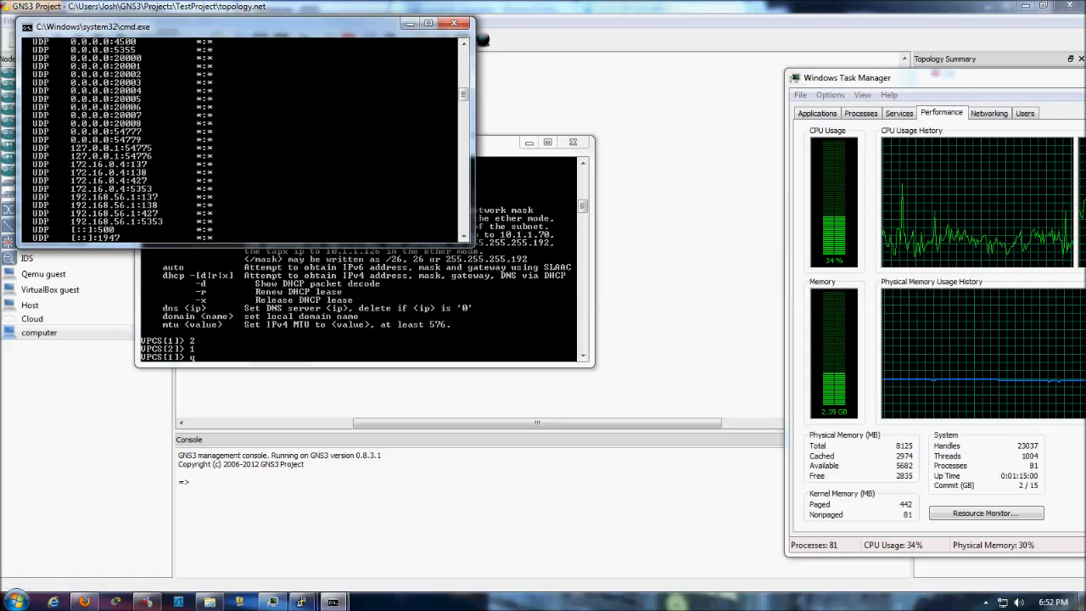
pyautogui.hotkey('alt', 'Tab')
pyautogui.press('Return')
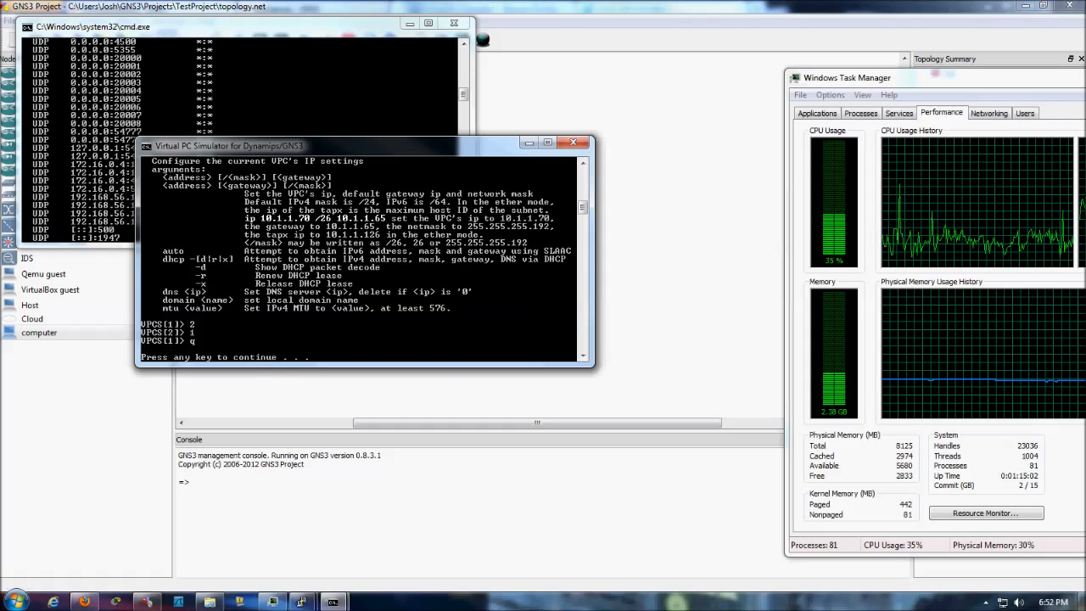
pyautogui.press('Return')
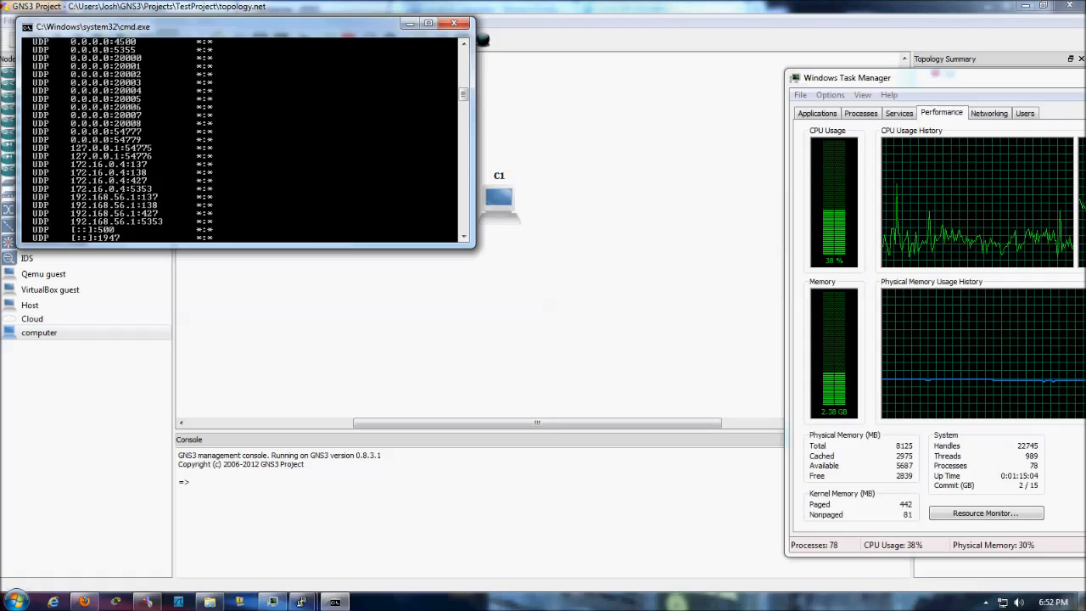
# Repeat the netstat -A listing and examine which UDP ports are in use with the simulator shut down
pyautogui.press('Up')
pyautogui.press('Return')
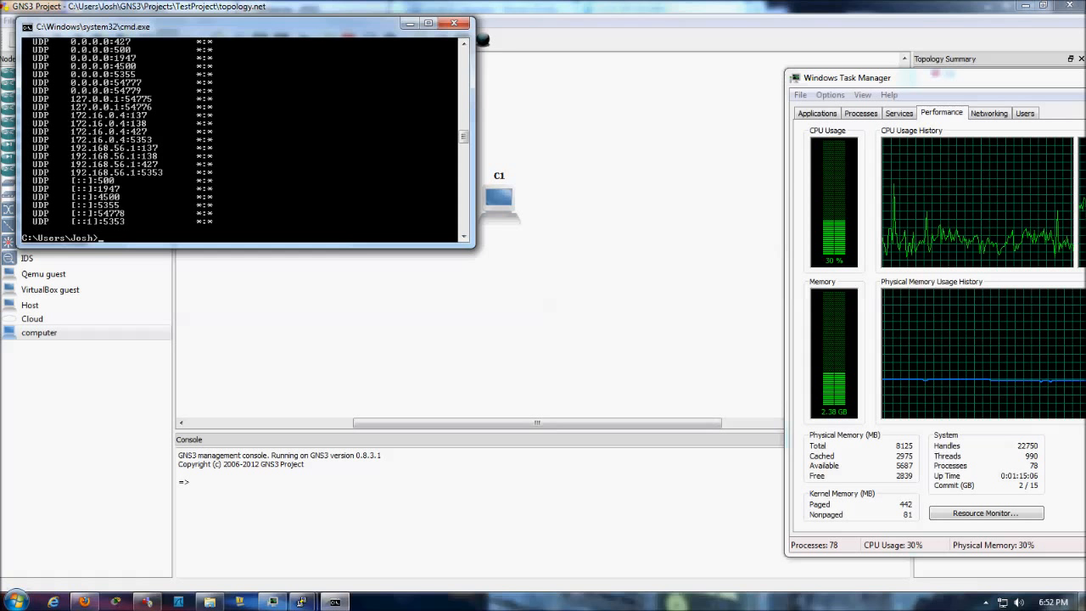
pyautogui.scroll(2, 242, 136)
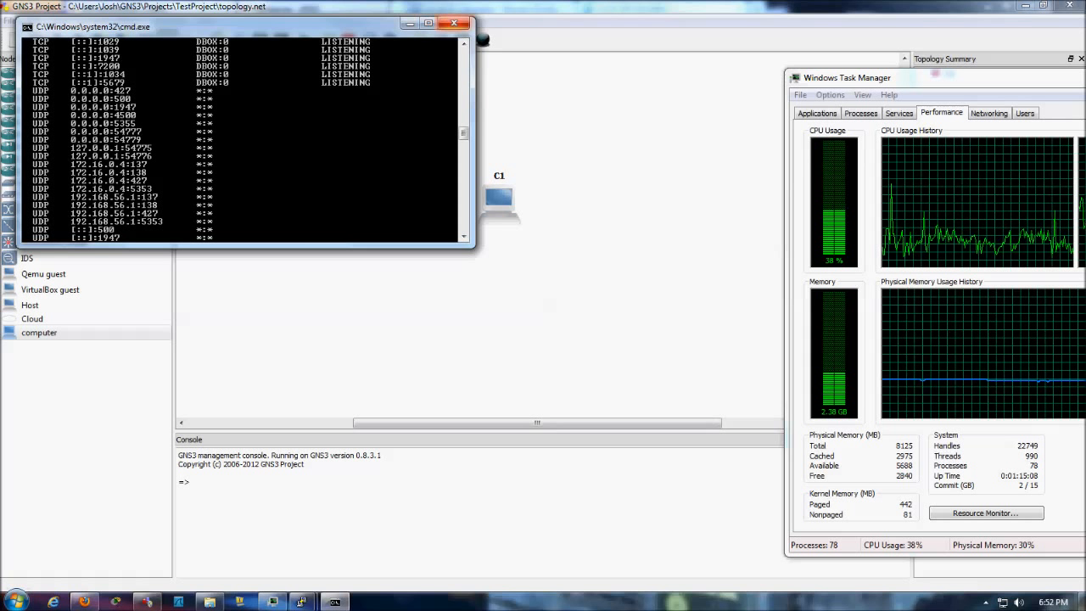
# Close the command prompt and delete the C1 computer node from the topology
pyautogui.click(454, 23)
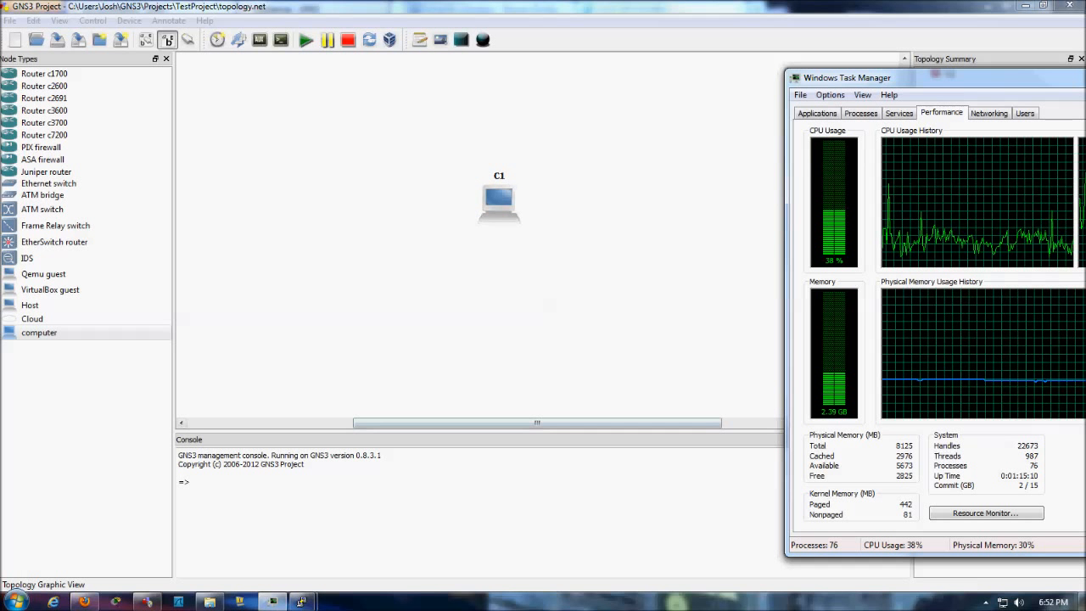
pyautogui.click(499, 204)
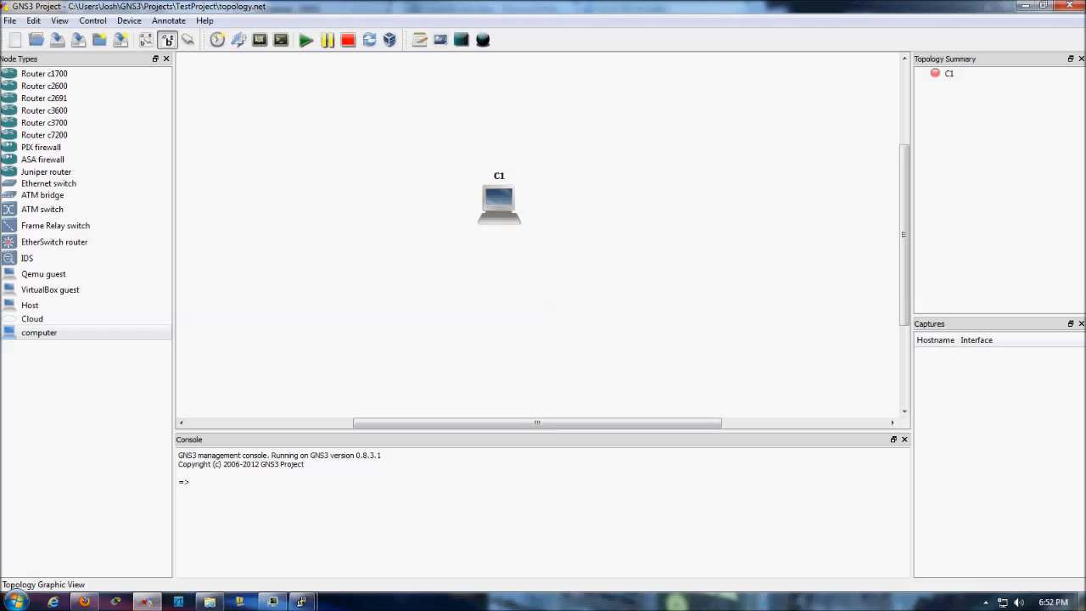
pyautogui.press('Delete')
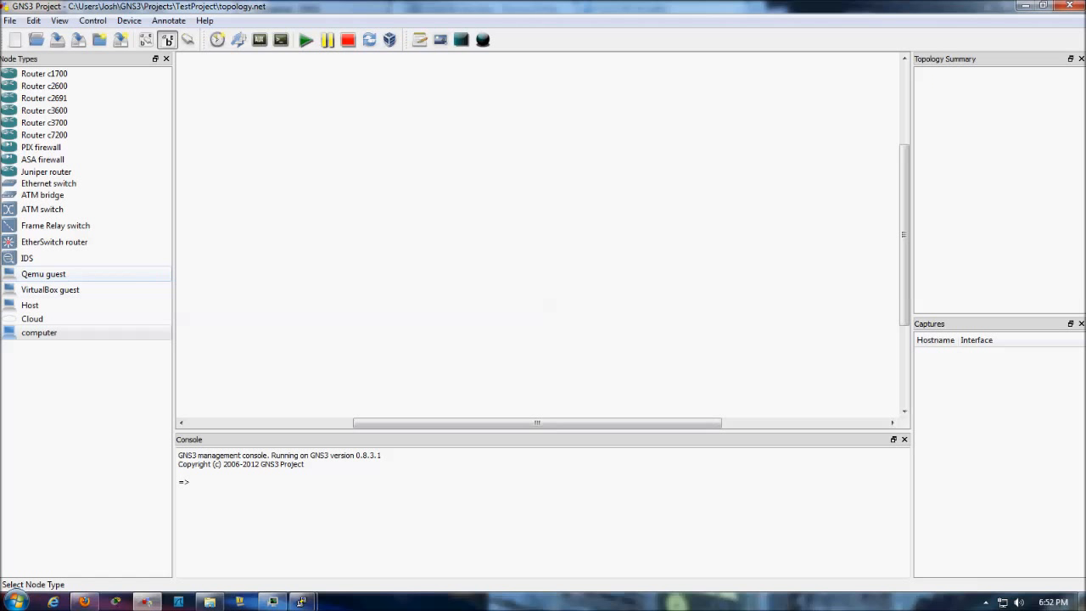
# Open the Qemu Guest settings in the preferences
pyautogui.click(33, 20)
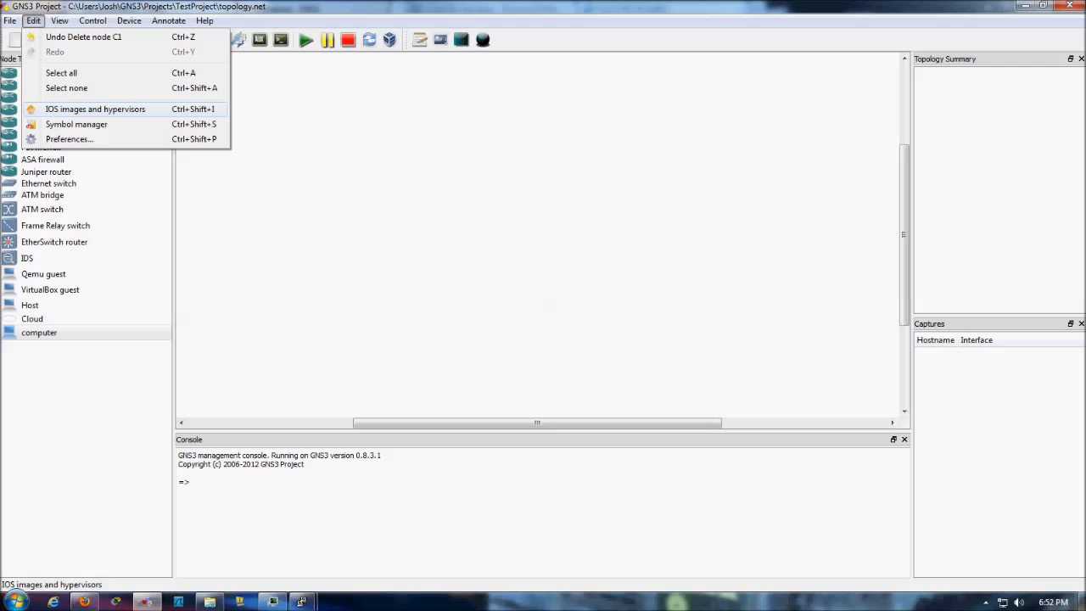
pyautogui.click(68, 138)
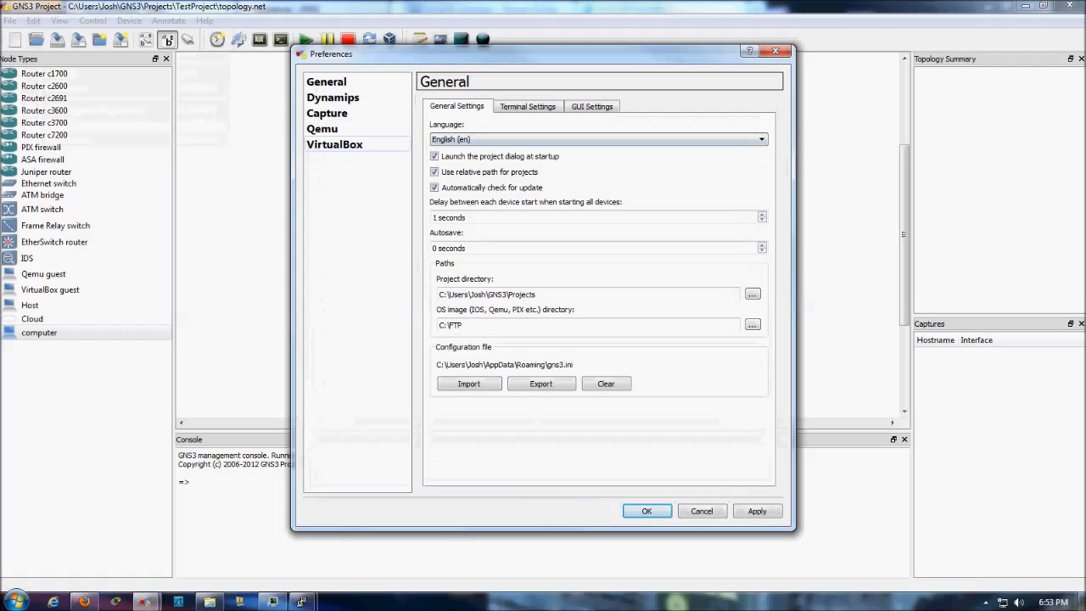
pyautogui.click(323, 129)
pyautogui.click(521, 106)
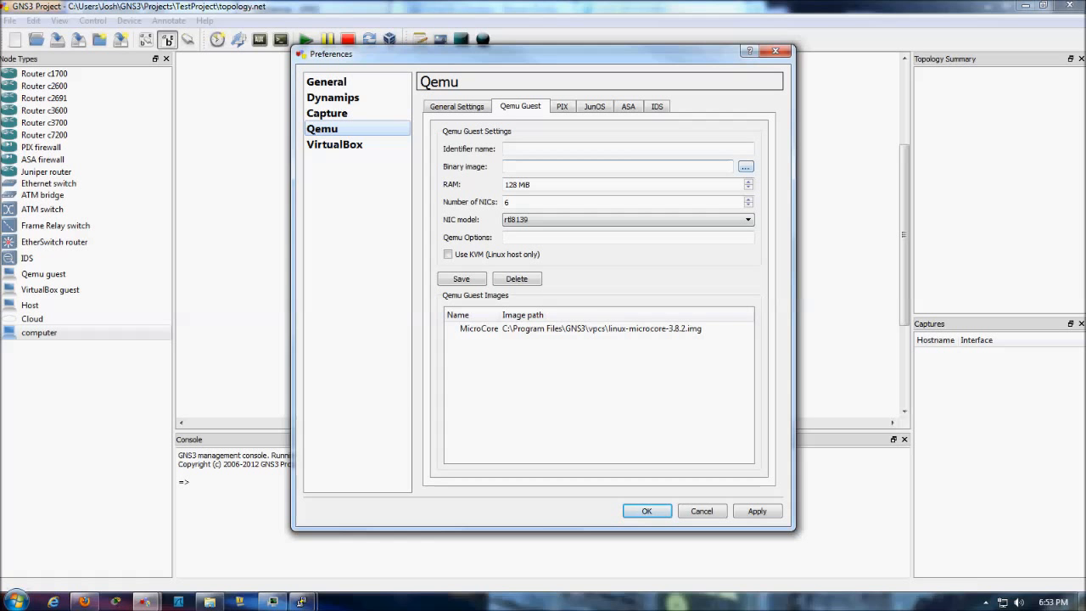
# Browse for linux-microcore-3.8.2.img in C:\Program Files\GNS3\vpcs as the Qemu guest image, cancel the selection and close the preferences
pyautogui.click(746, 167)
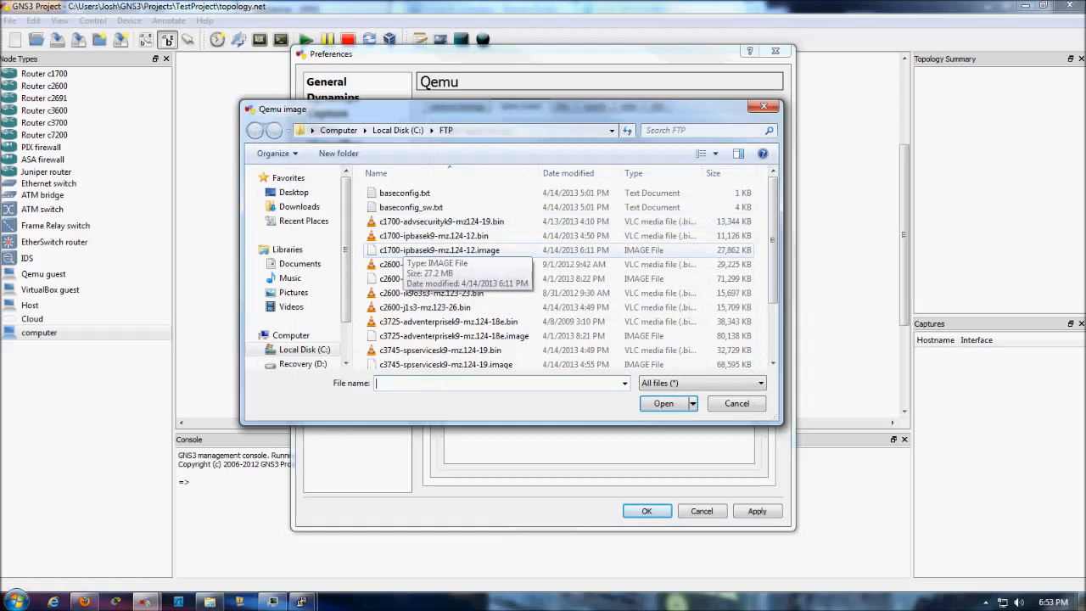
pyautogui.click(302, 350)
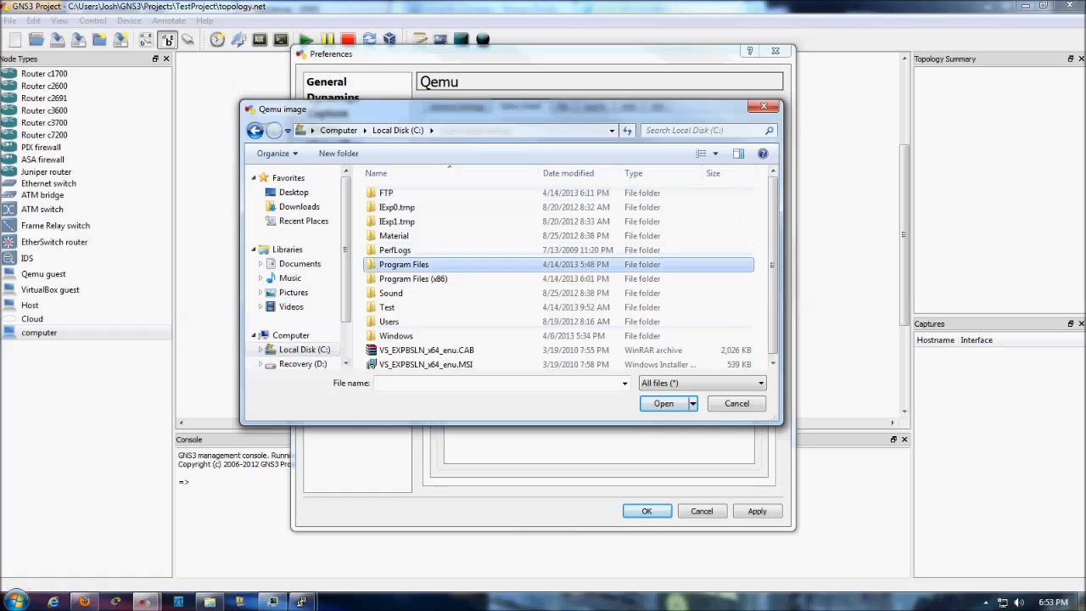
pyautogui.doubleClick(404, 264)
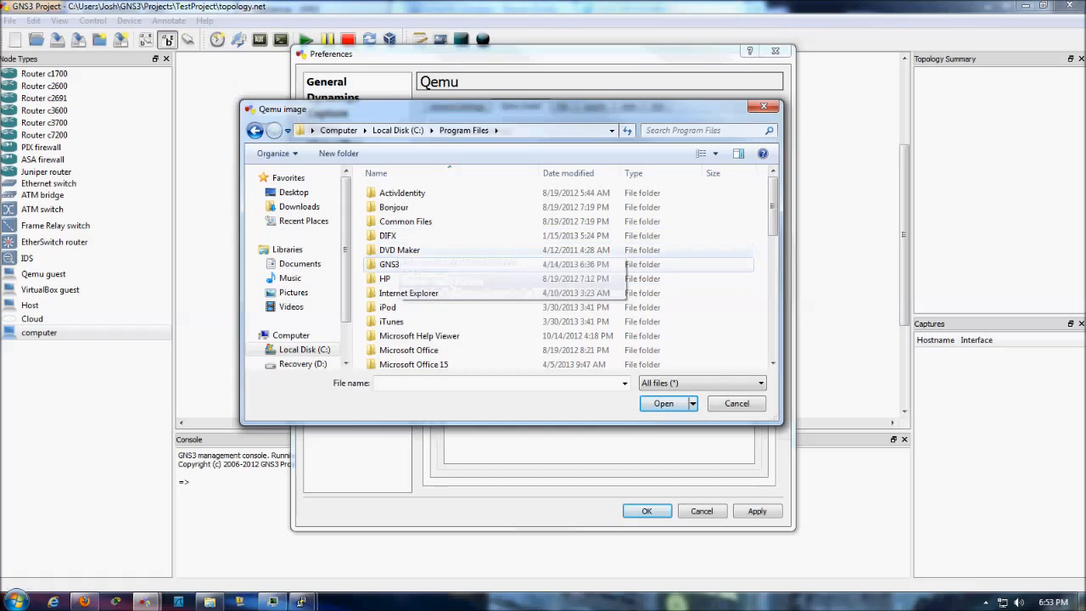
pyautogui.doubleClick(390, 264)
pyautogui.doubleClick(388, 264)
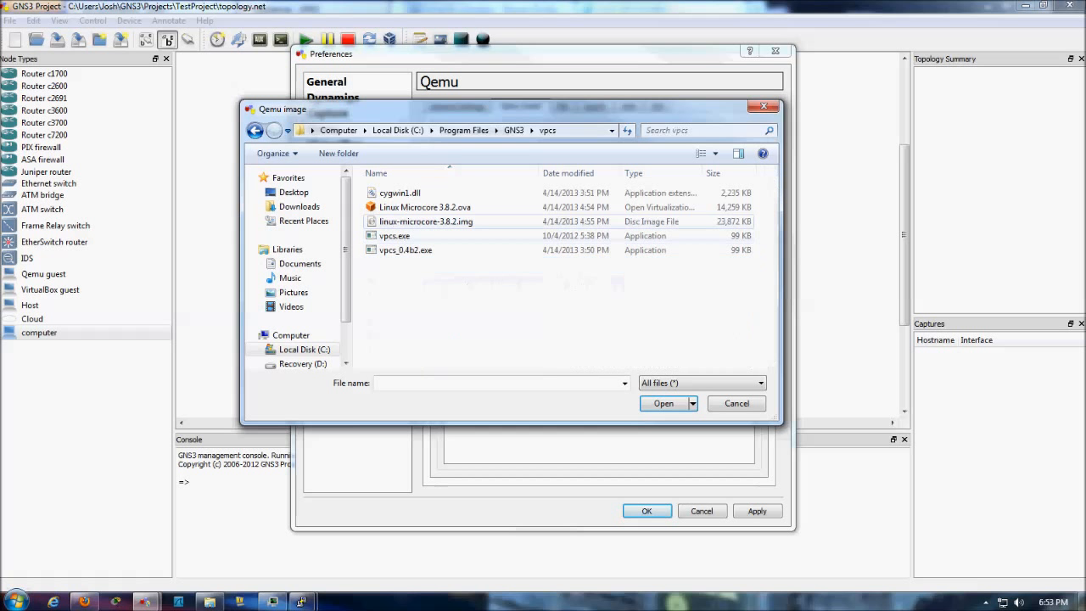
pyautogui.click(426, 222)
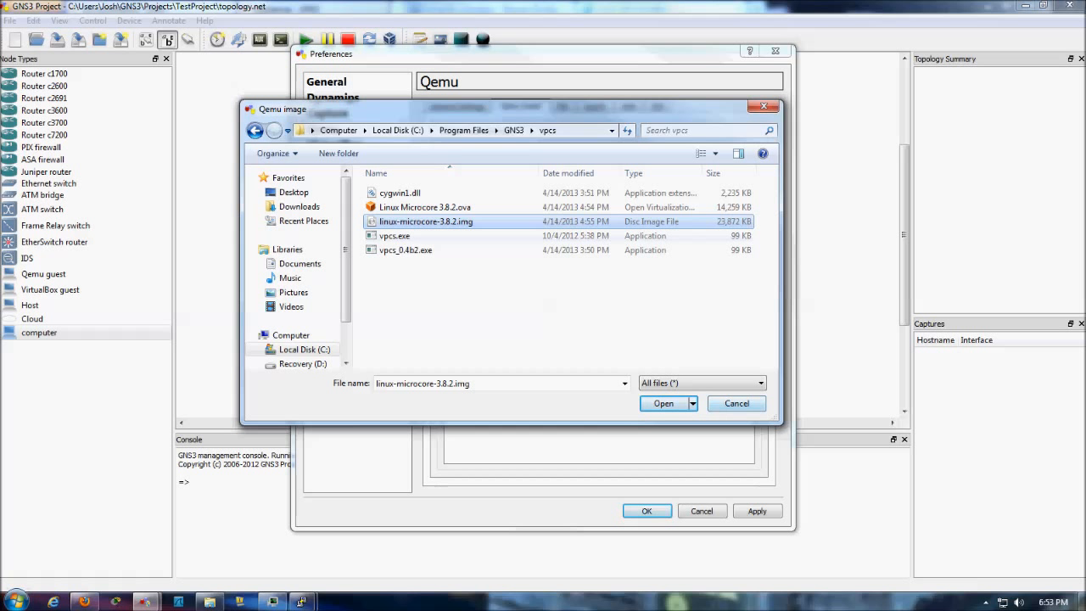
pyautogui.click(737, 404)
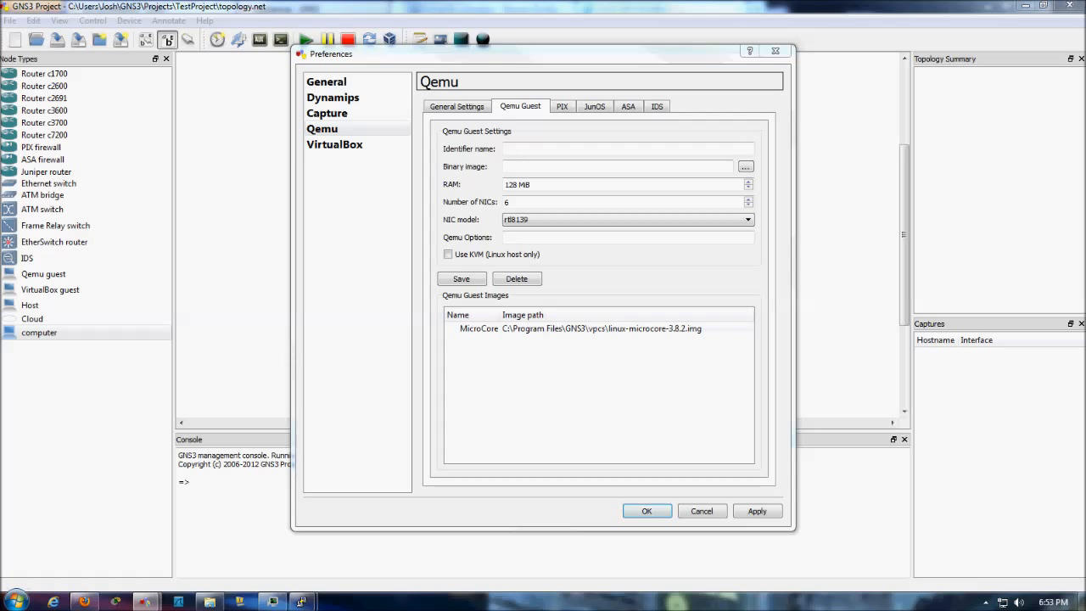
pyautogui.click(647, 511)
# Add a Qemu guest to the topology, start it and move its console window clear of the node
pyautogui.click(44, 274)
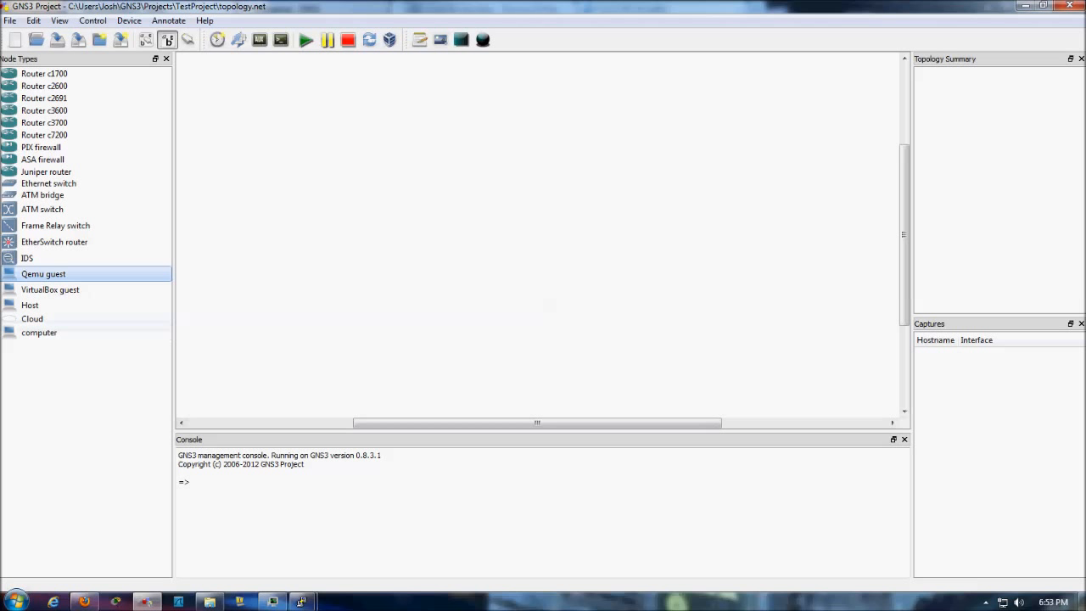
pyautogui.moveTo(43, 274); pyautogui.dragTo(462, 223)
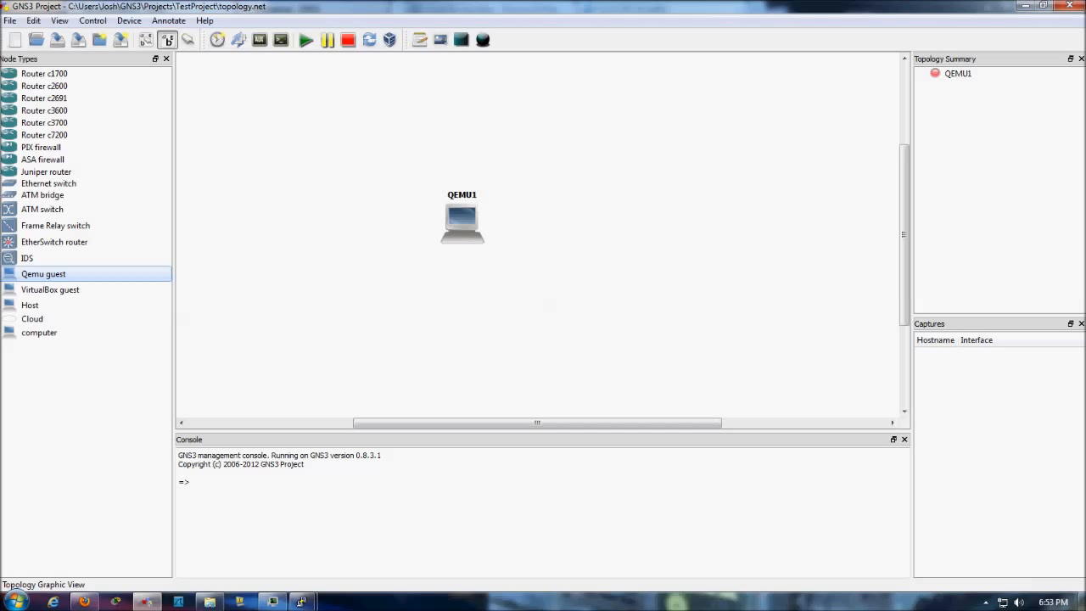
pyautogui.rightClick(456, 226)
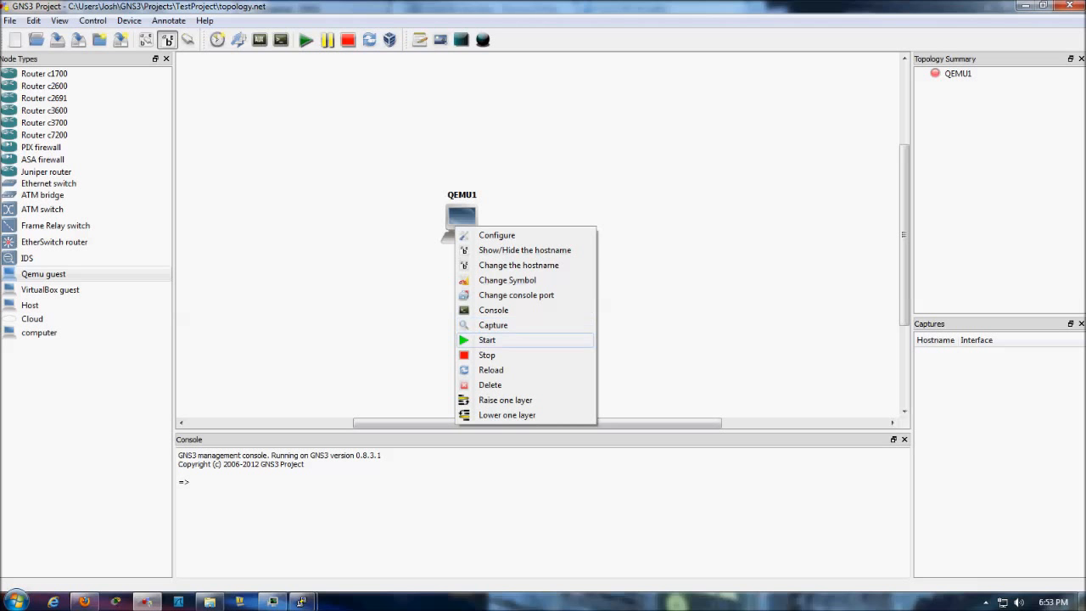
pyautogui.click(500, 341)
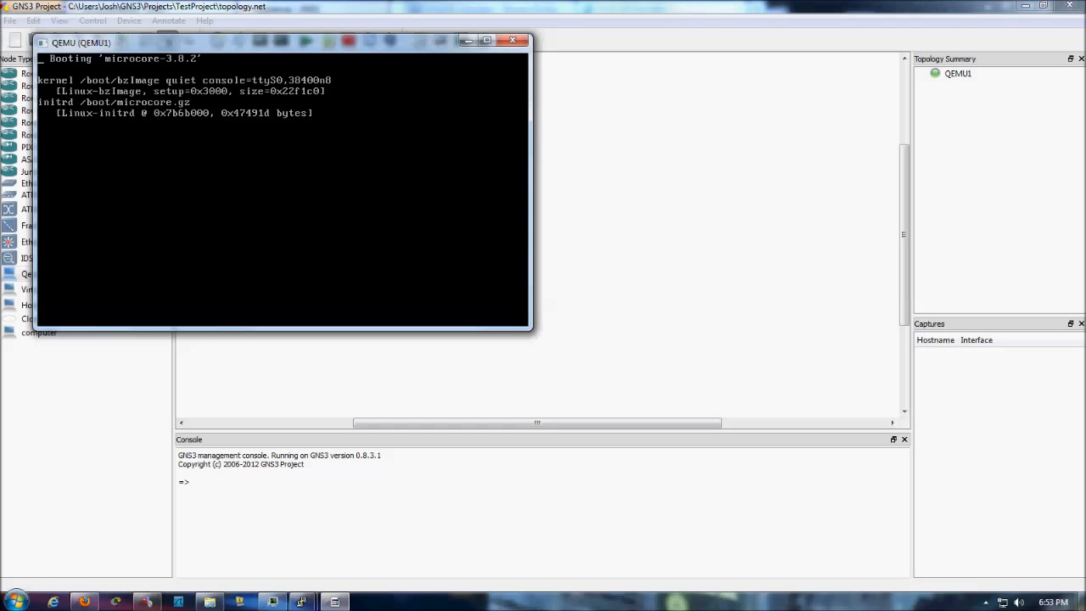
pyautogui.moveTo(254, 42); pyautogui.dragTo(553, 156)
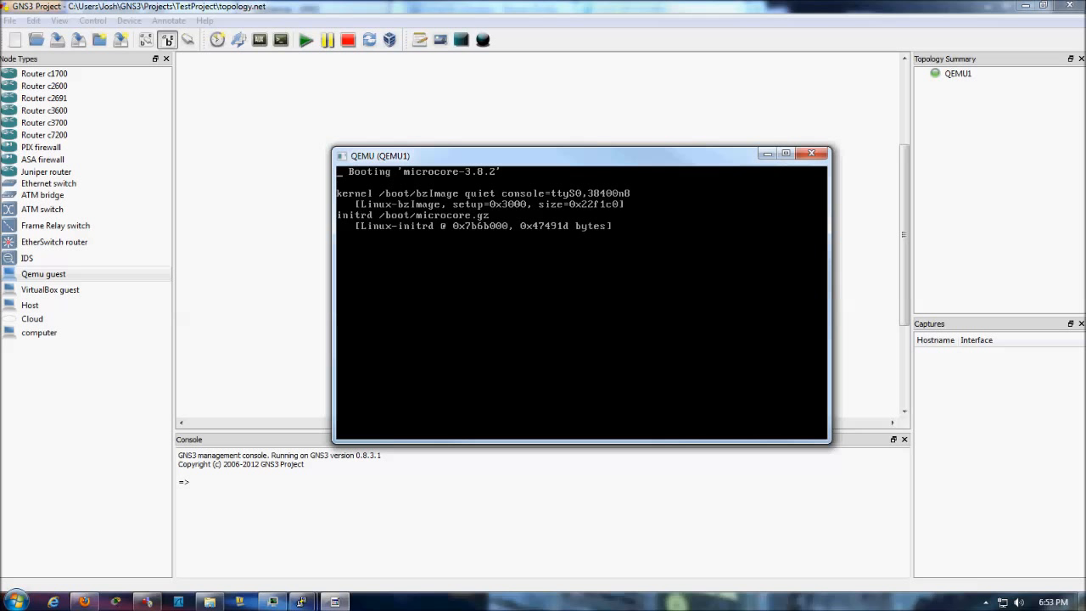
pyautogui.moveTo(552, 155); pyautogui.dragTo(809, 24)
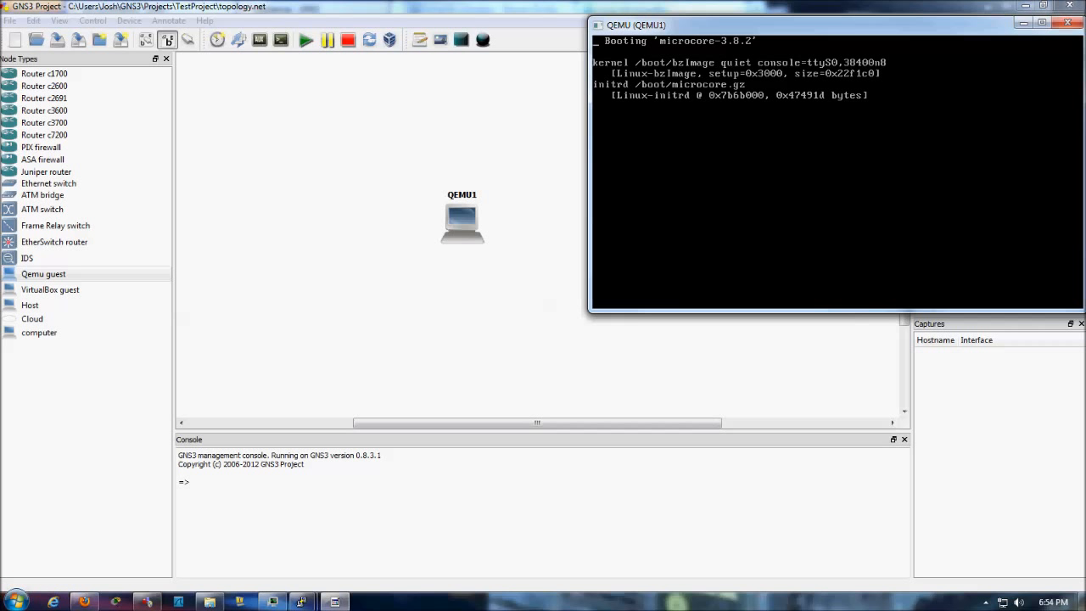
# Close the QEMU console window, stop the QEMU1 node and delete it from the topology
pyautogui.click(1066, 24)
pyautogui.rightClick(458, 232)
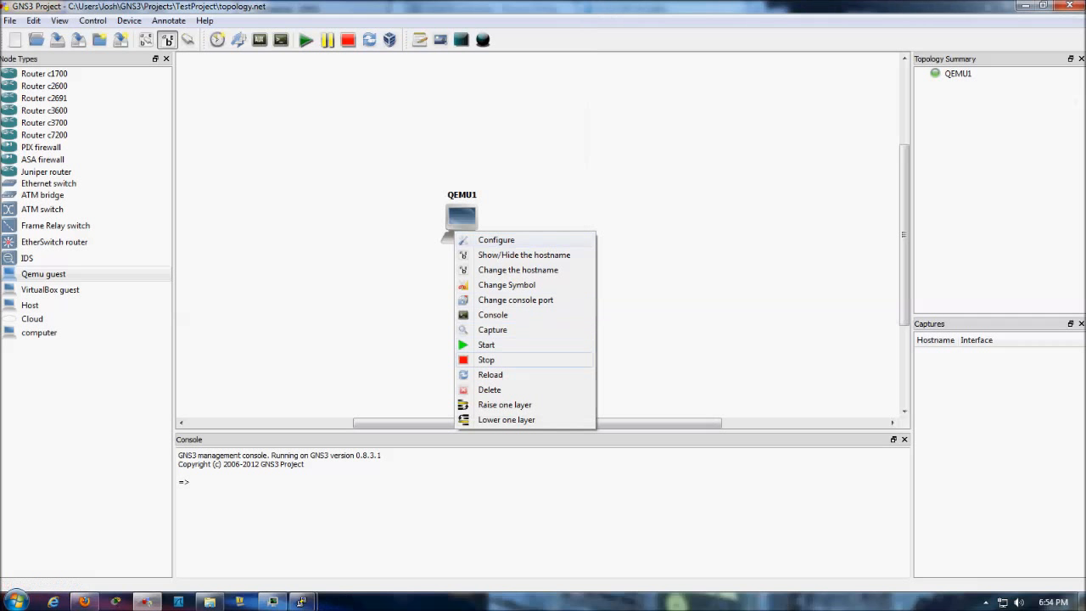
pyautogui.click(486, 360)
pyautogui.moveTo(403, 179); pyautogui.dragTo(520, 276)
pyautogui.press('Delete')
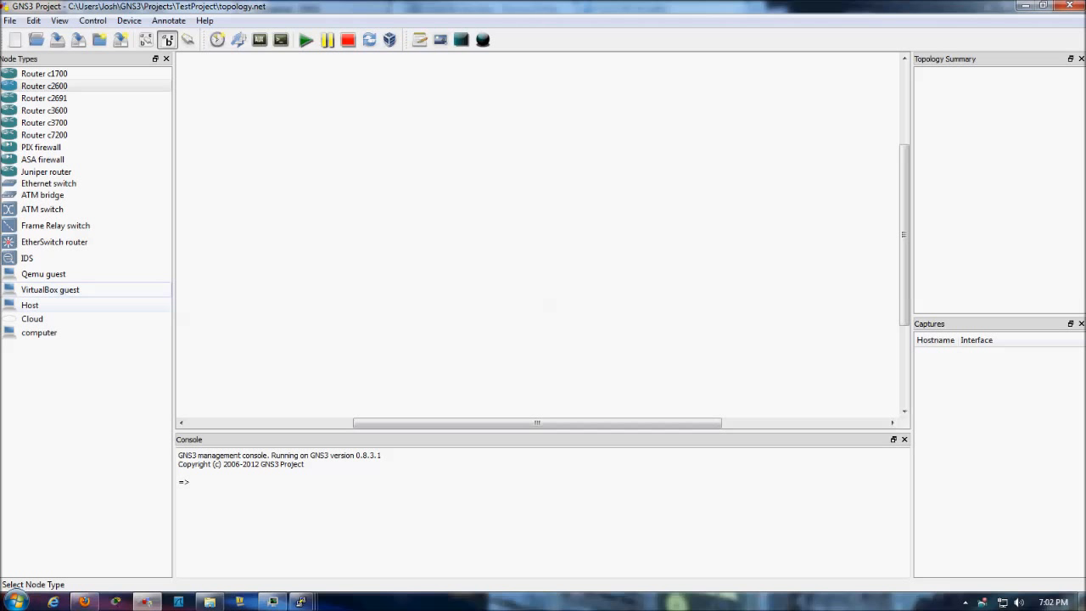
# Open the VirtualBox Guest settings in the preferences and refresh the list of virtual machines
pyautogui.click(33, 20)
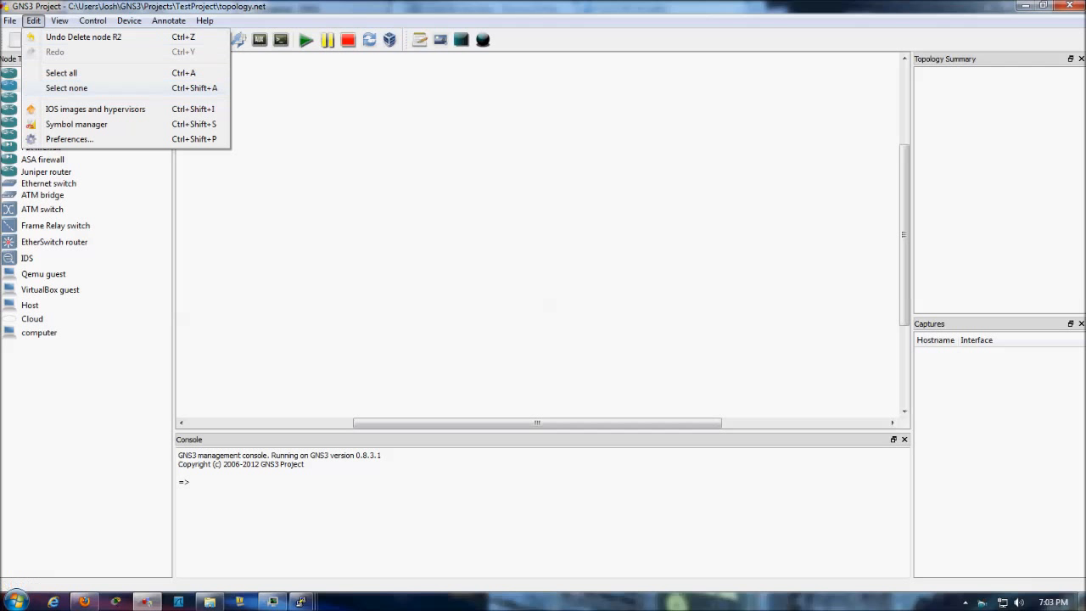
pyautogui.click(70, 138)
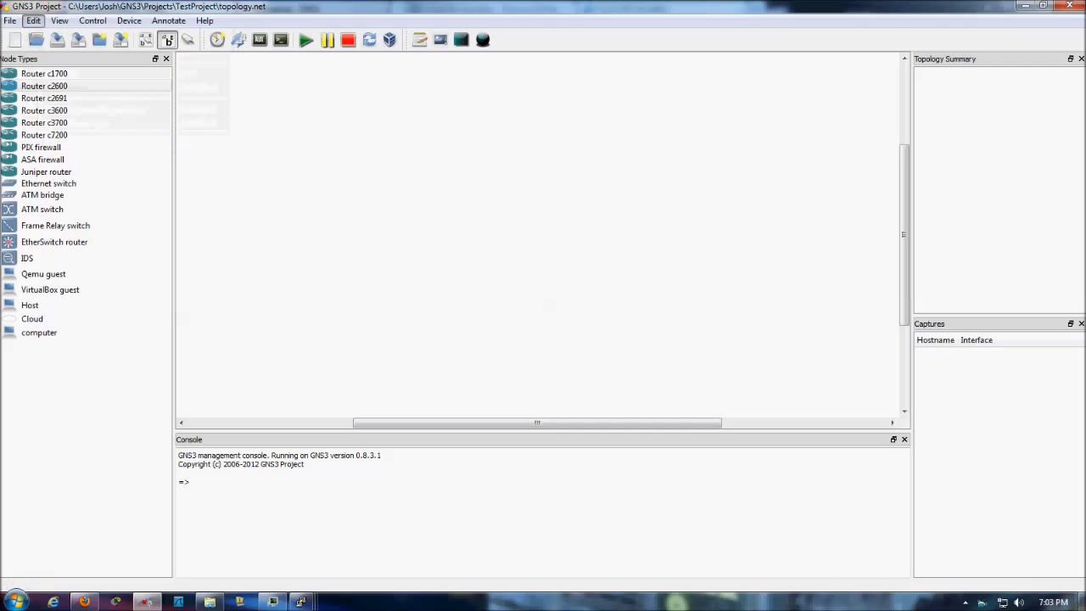
pyautogui.click(335, 145)
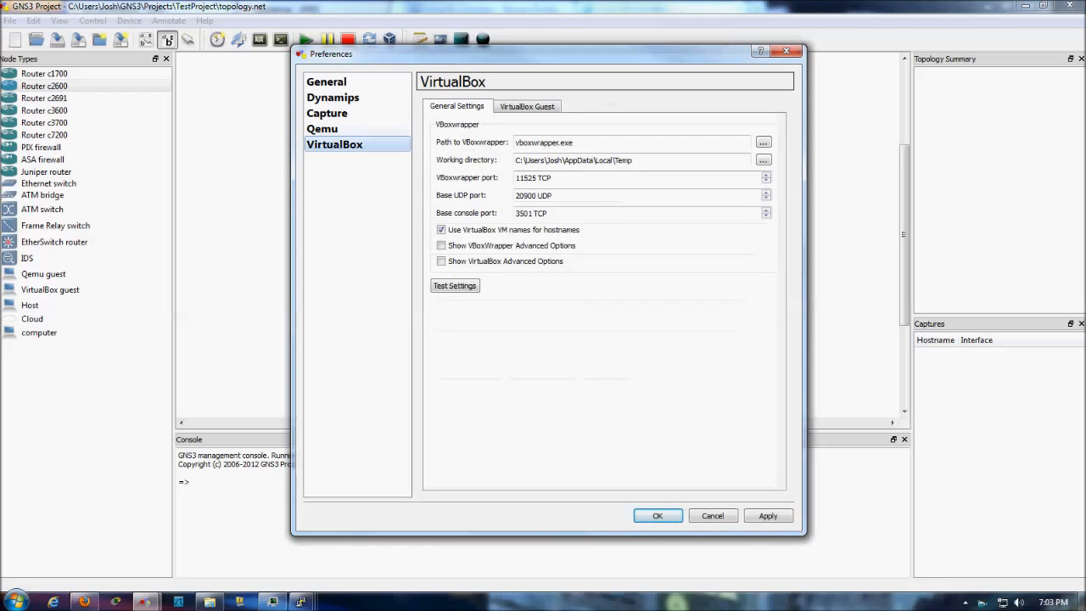
pyautogui.click(527, 106)
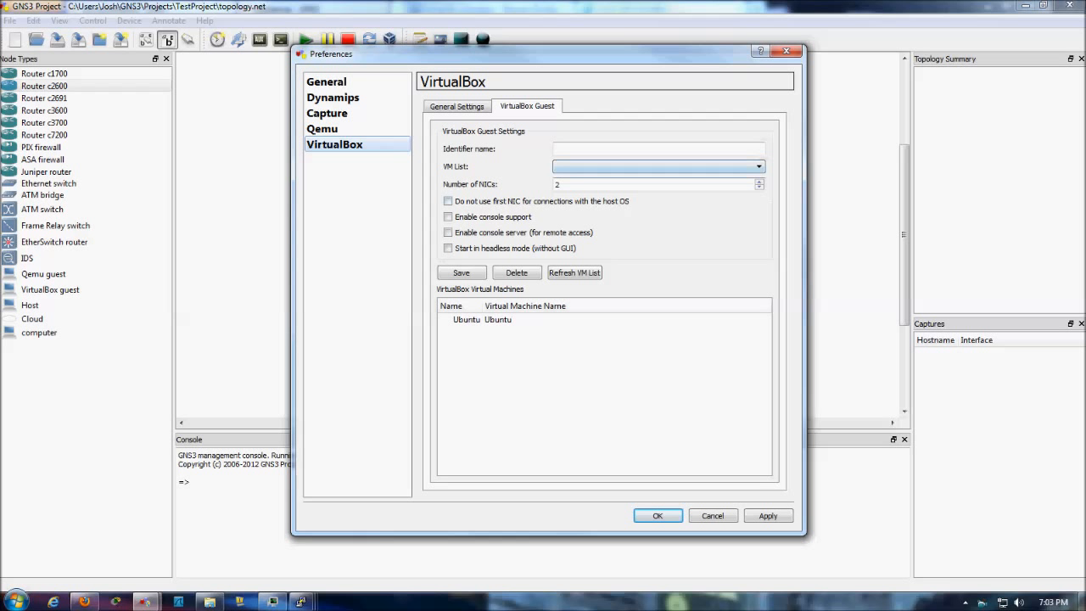
pyautogui.click(575, 272)
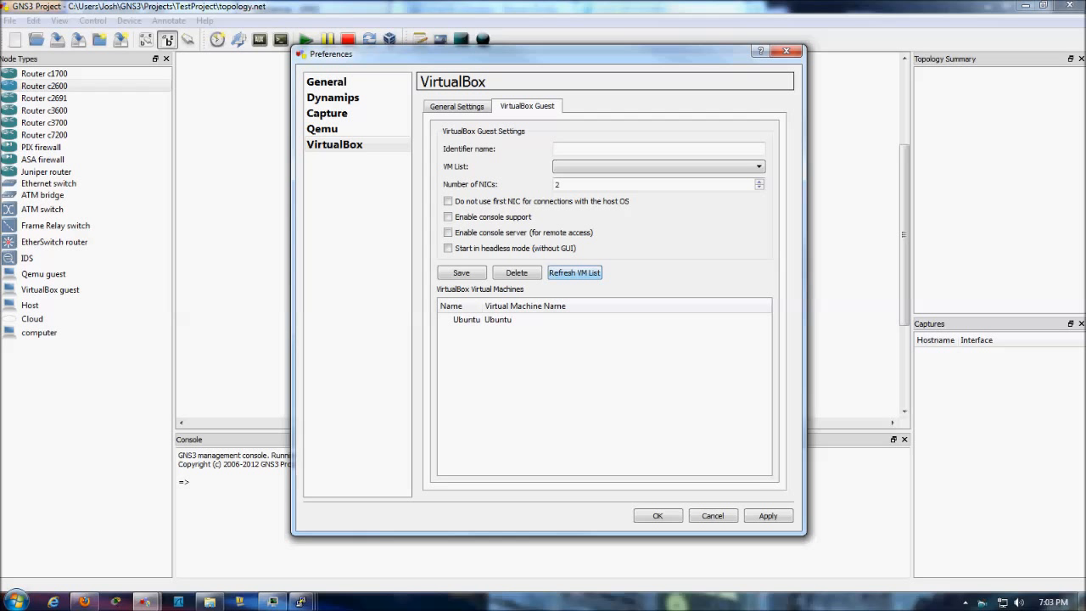
pyautogui.moveTo(543, 53); pyautogui.dragTo(517, 93)
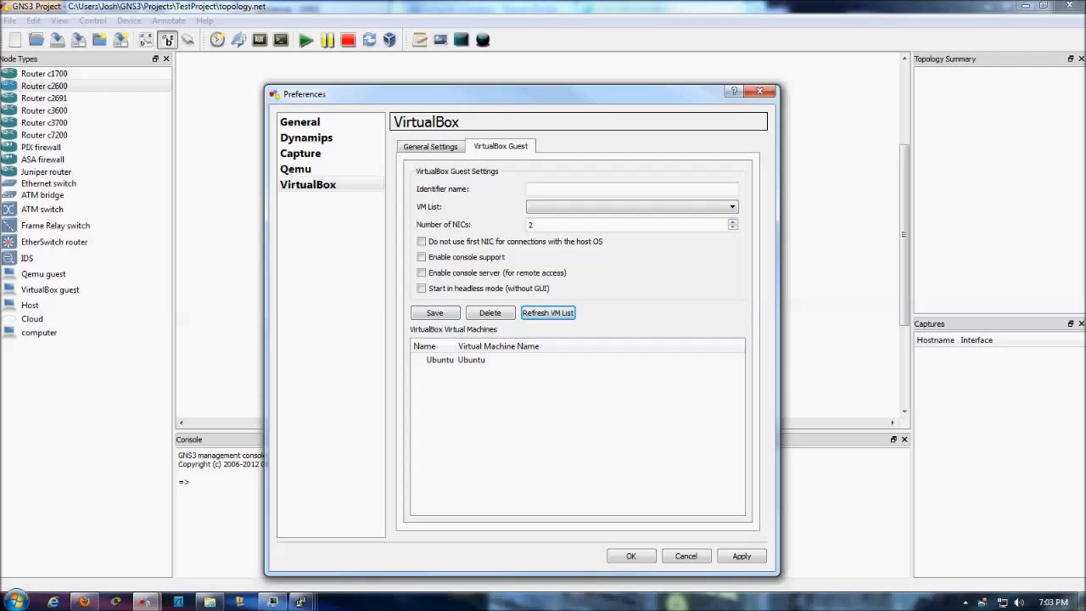
# Try choosing Ubuntu as the virtual machine for a VirtualBox guest, and cancel the preferences without saving
pyautogui.click(632, 207)
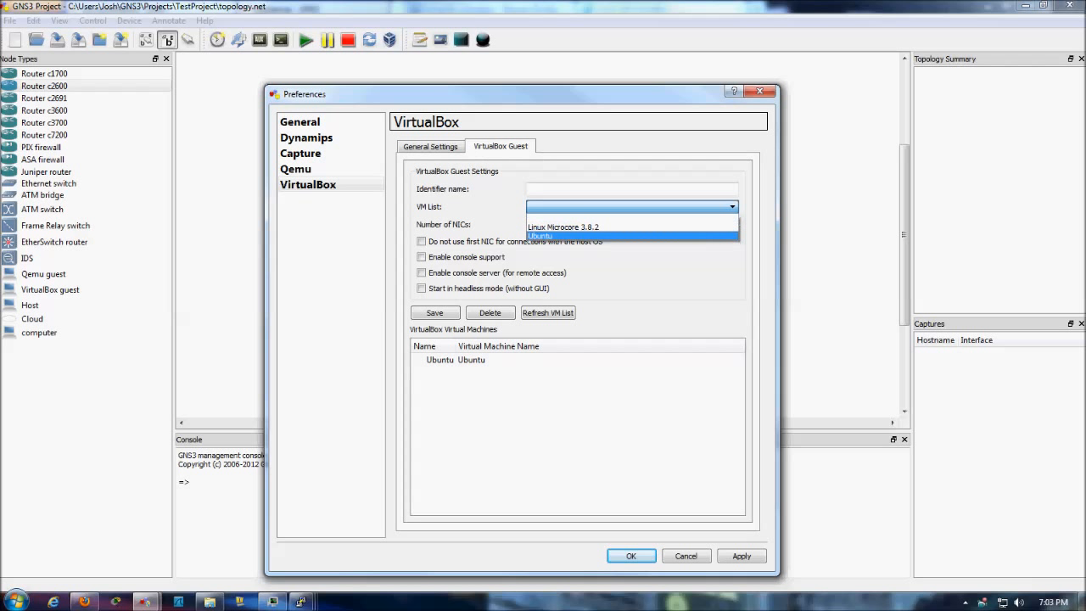
pyautogui.press('Escape')
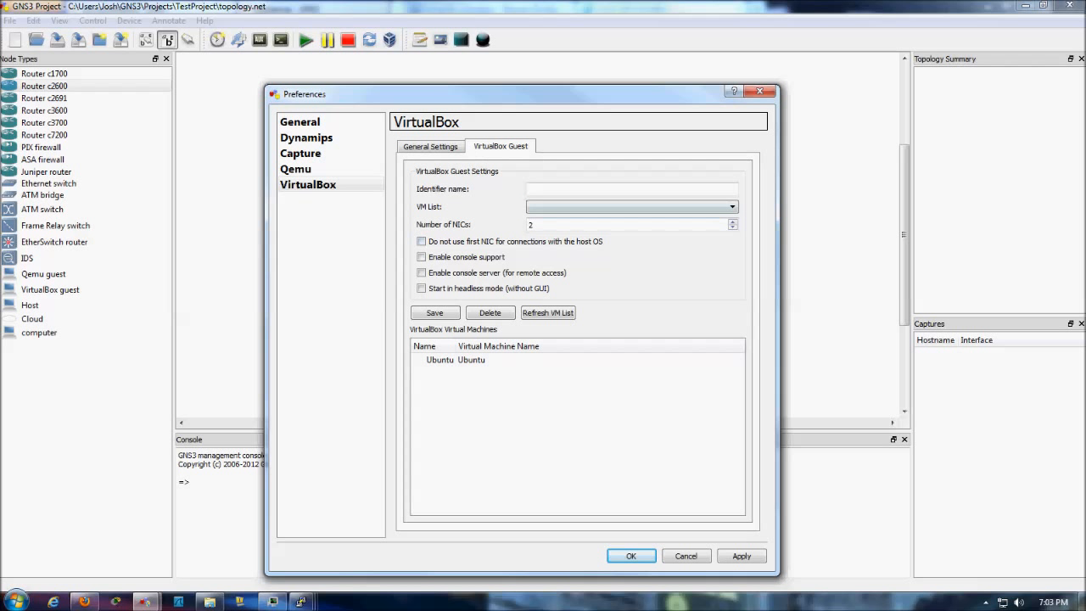
pyautogui.click(632, 207)
pyautogui.click(594, 236)
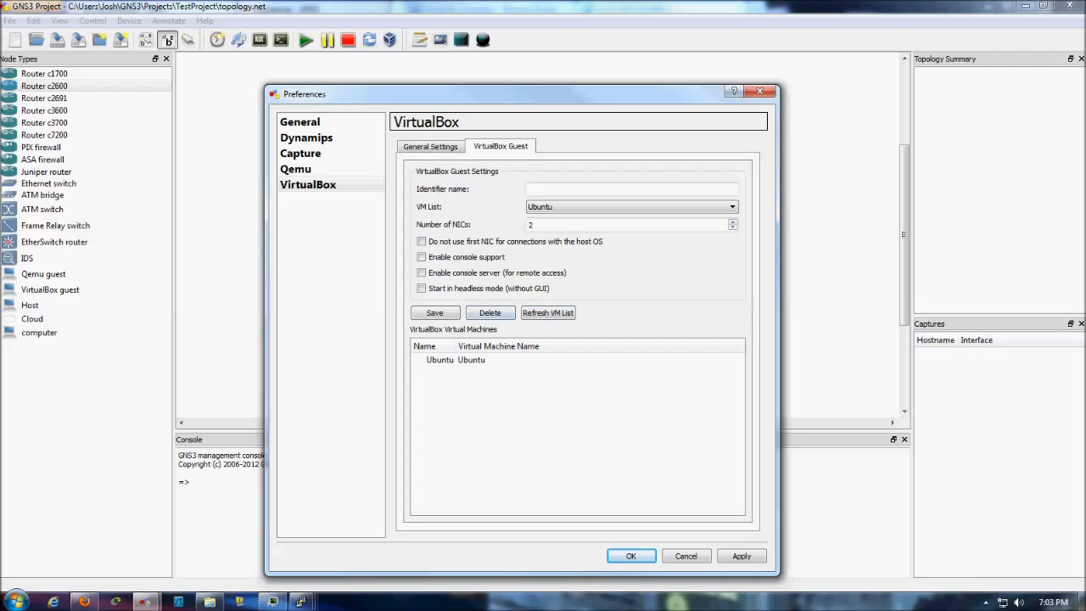
pyautogui.click(687, 556)
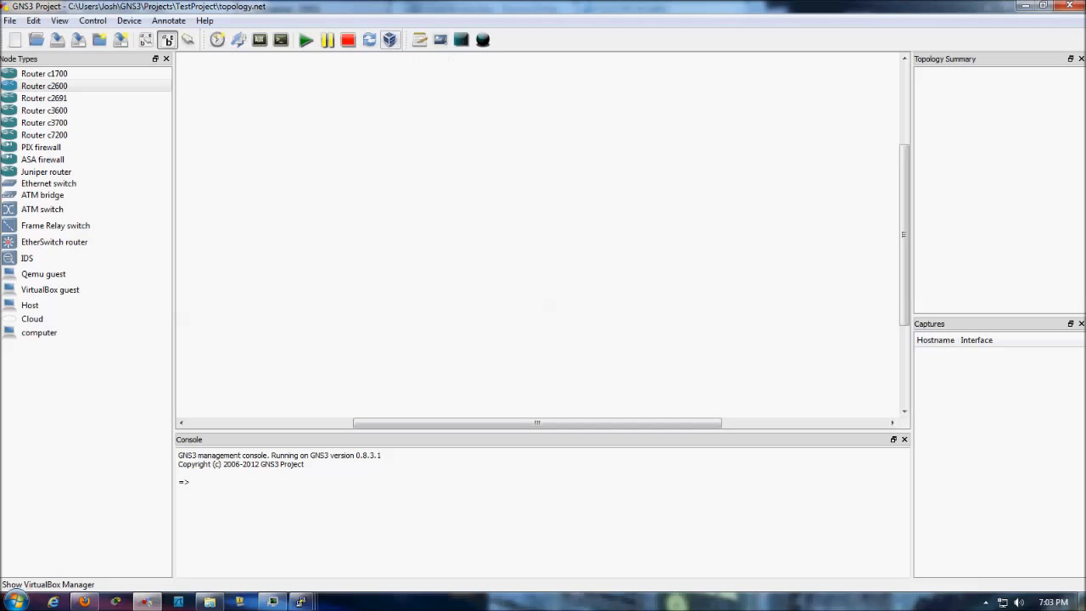
# Open the VirtualBox Manager and view the appliance import dialog, closing it without importing anything
pyautogui.click(390, 40)
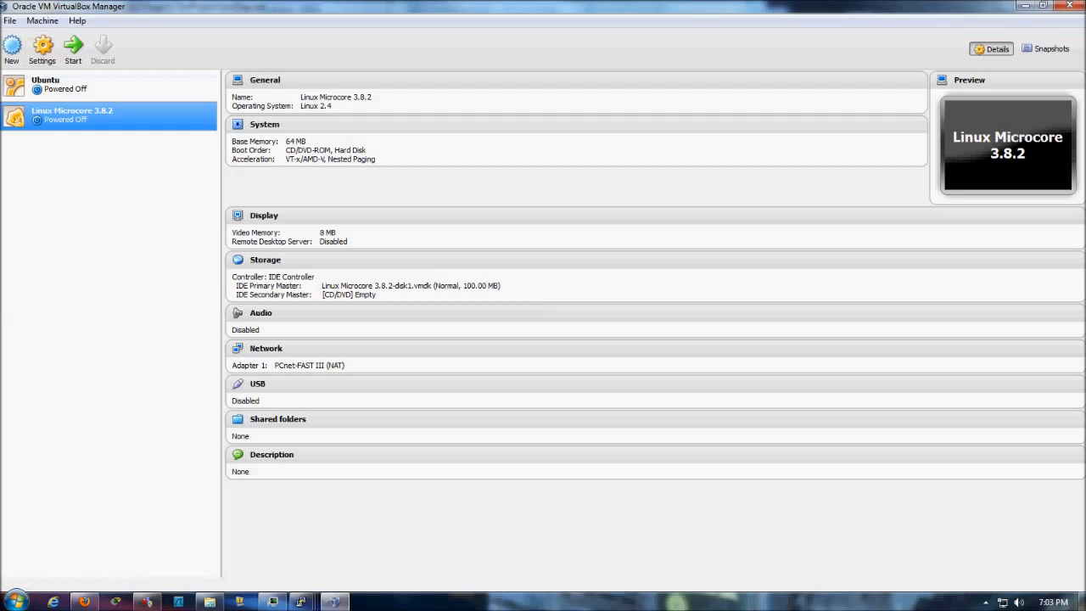
pyautogui.click(10, 20)
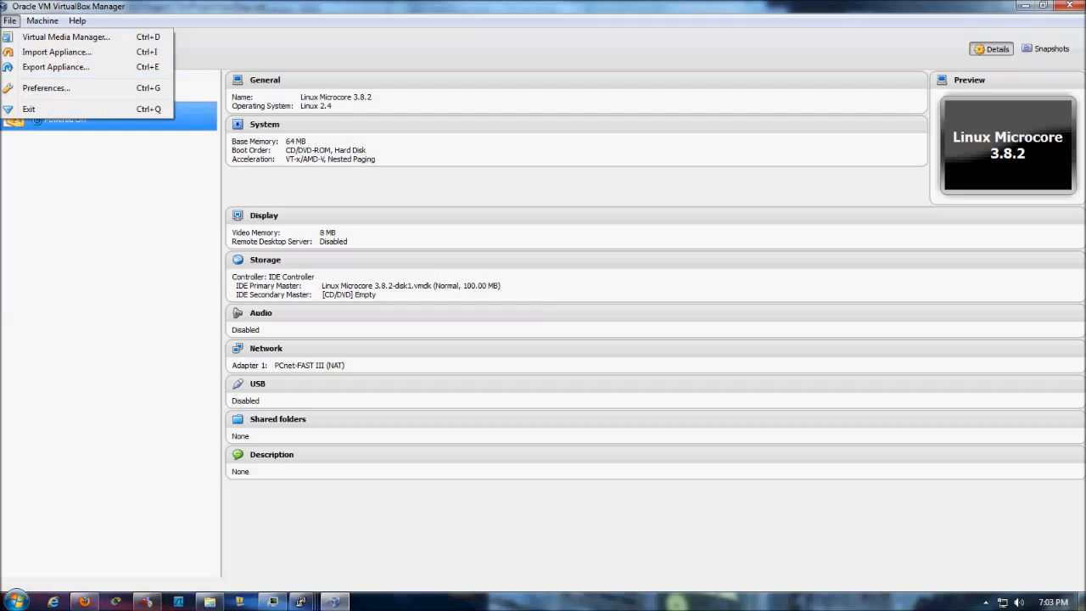
pyautogui.click(56, 52)
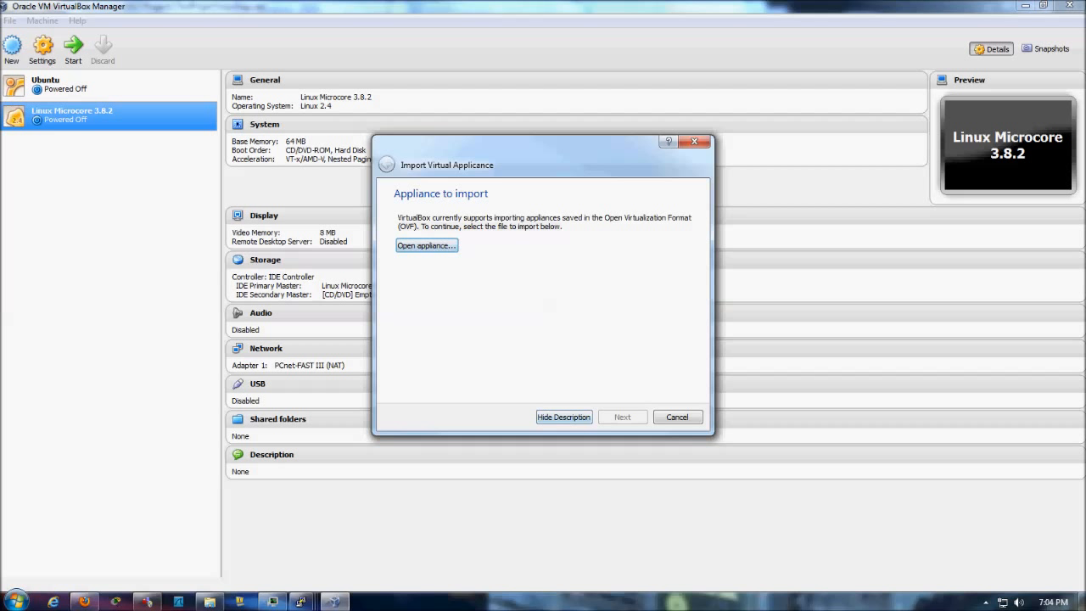
pyautogui.press('Escape')
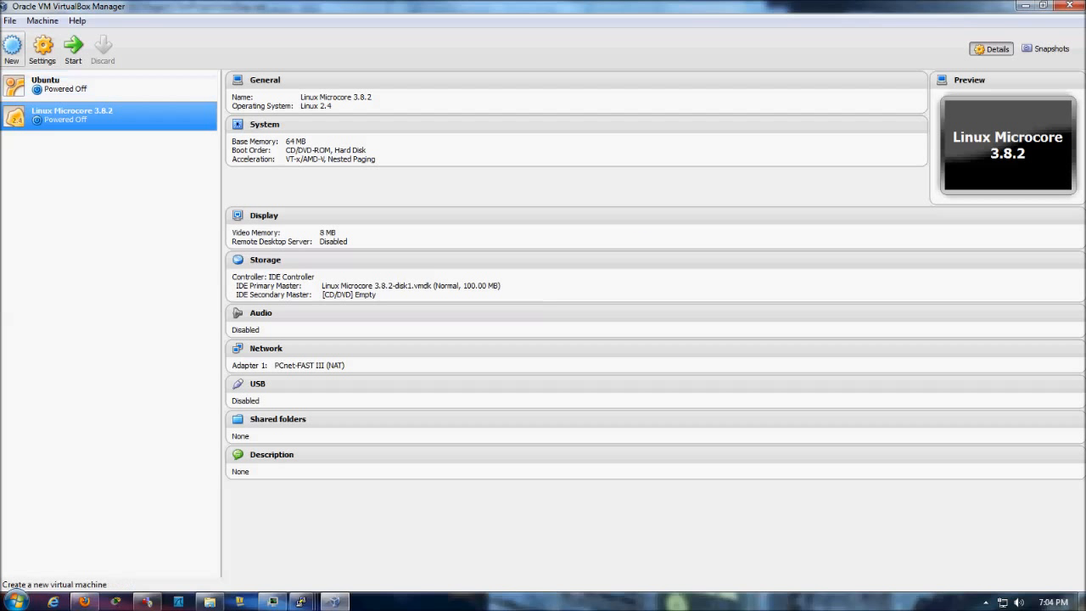
# Try creating a new virtual machine of type Linux, review the available versions, and cancel the creation
pyautogui.click(12, 46)
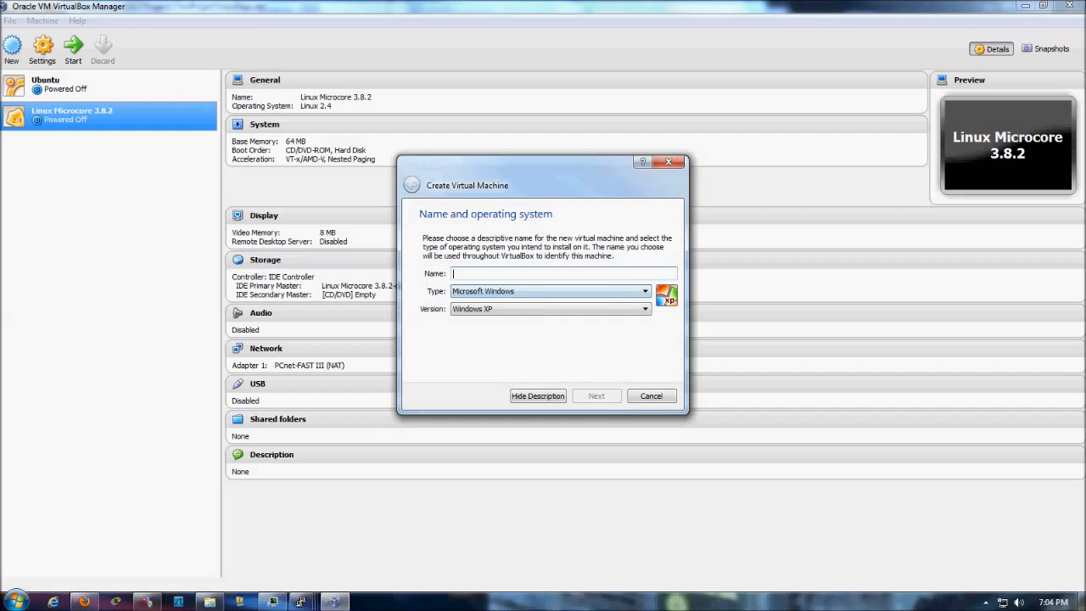
pyautogui.click(552, 291)
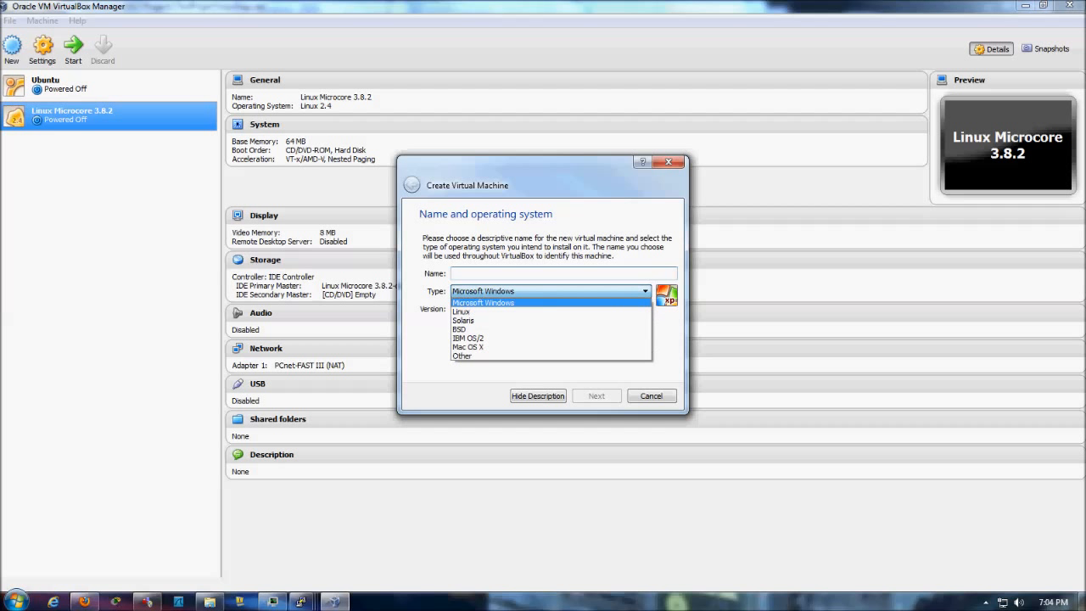
pyautogui.click(552, 312)
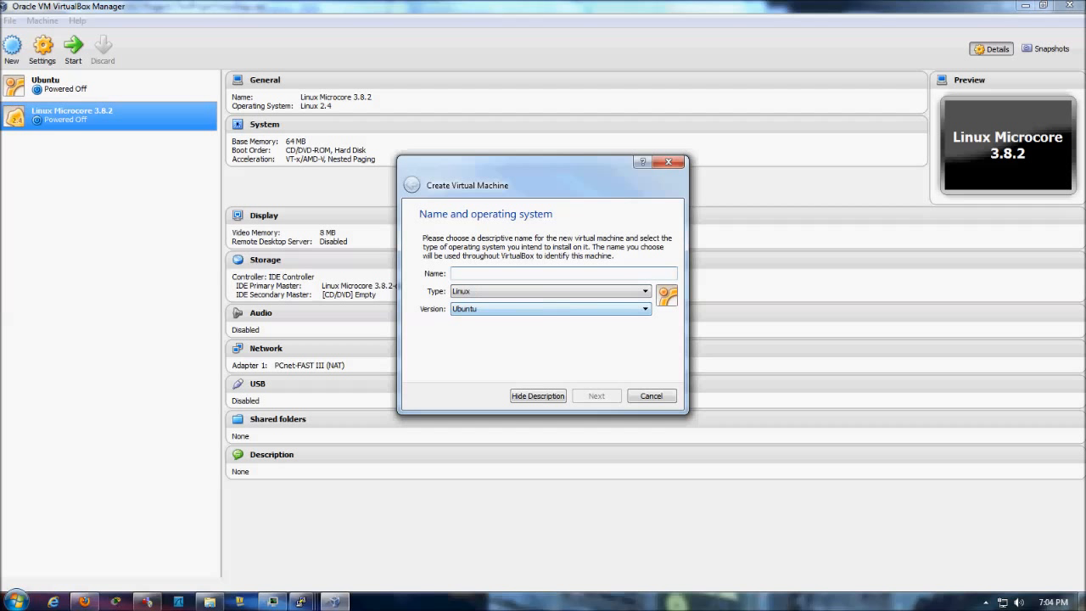
pyautogui.click(552, 309)
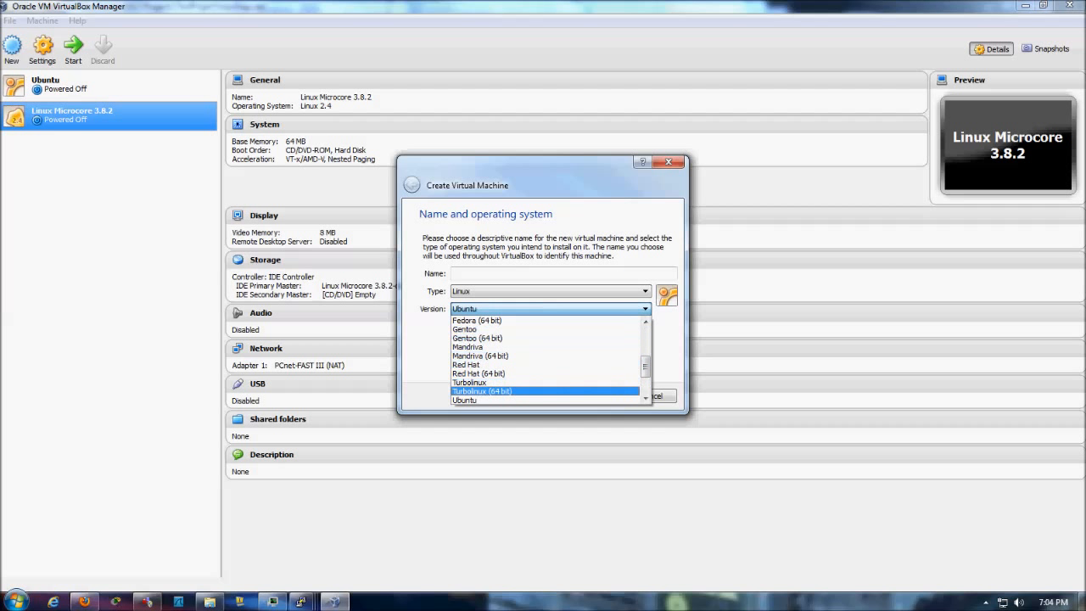
pyautogui.click(552, 309)
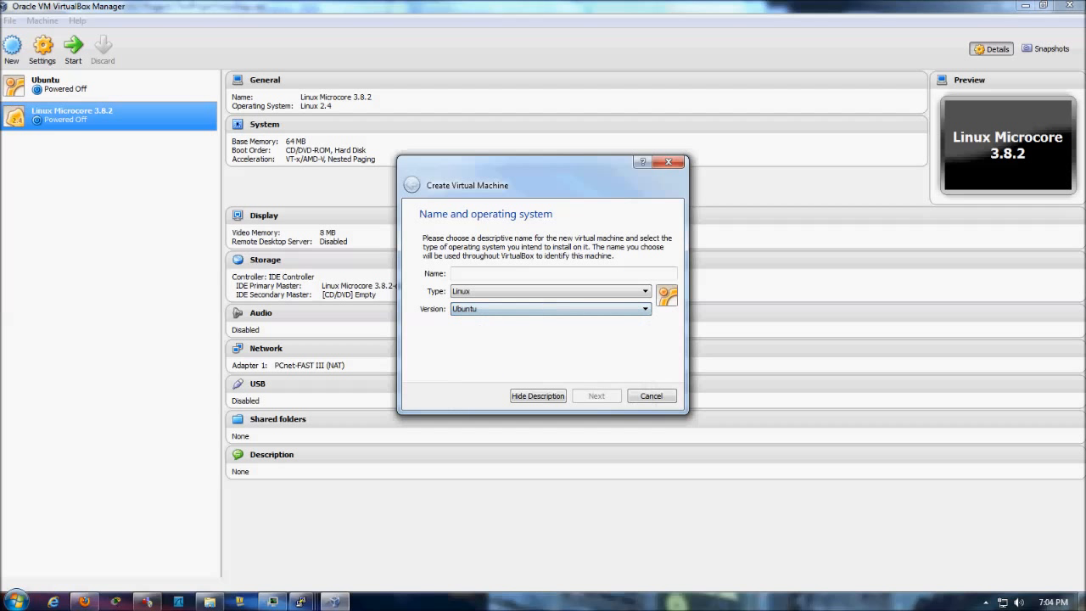
pyautogui.click(652, 396)
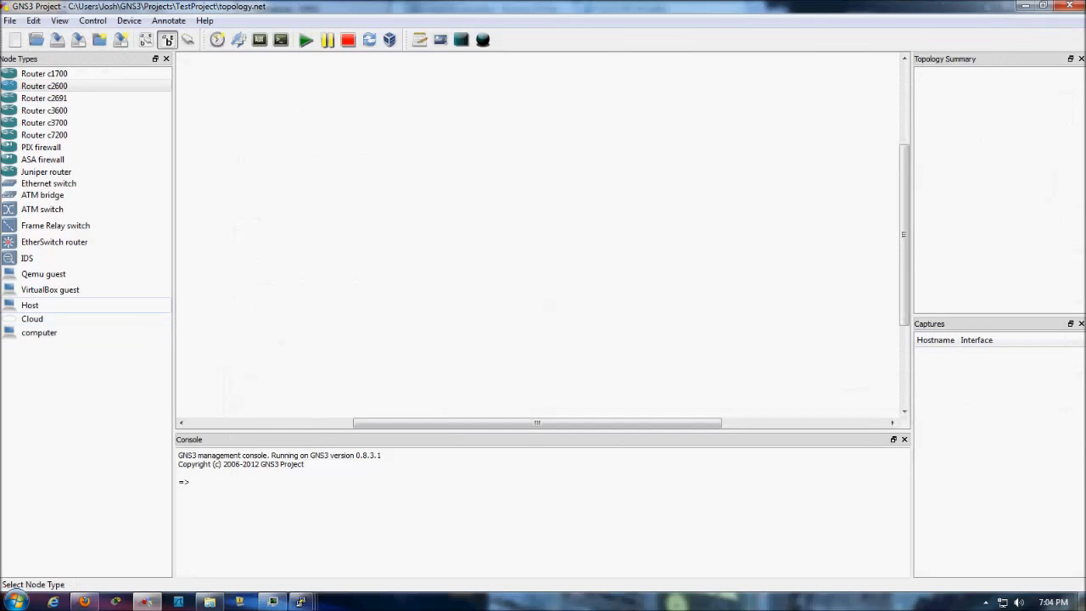
# Add a VirtualBox guest to the GNS3 topology, start it and move its virtual machine window clear of the node
pyautogui.click(51, 290)
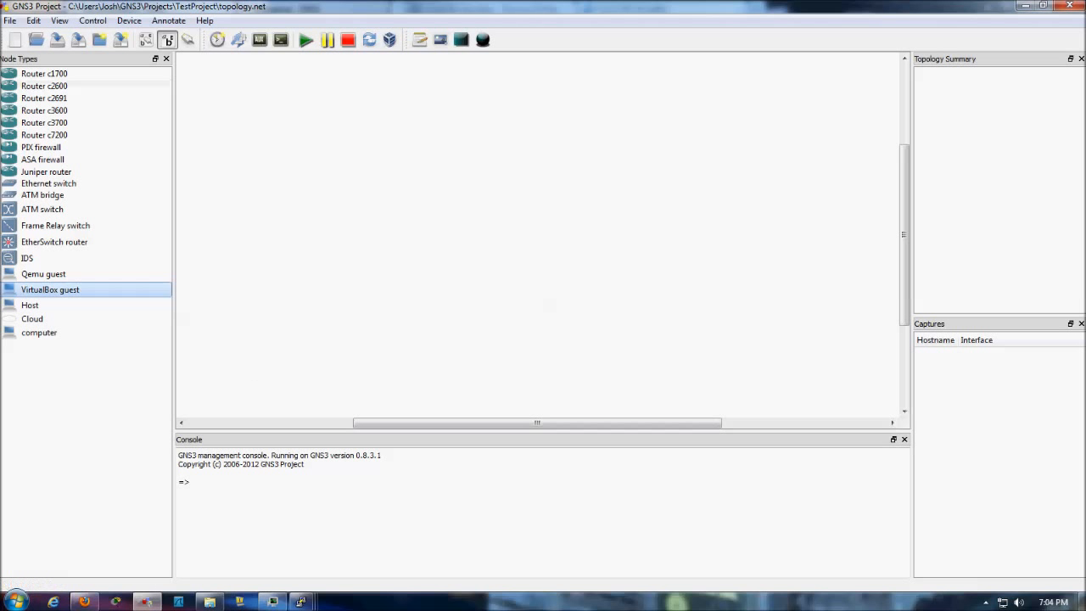
pyautogui.moveTo(51, 289); pyautogui.dragTo(492, 225)
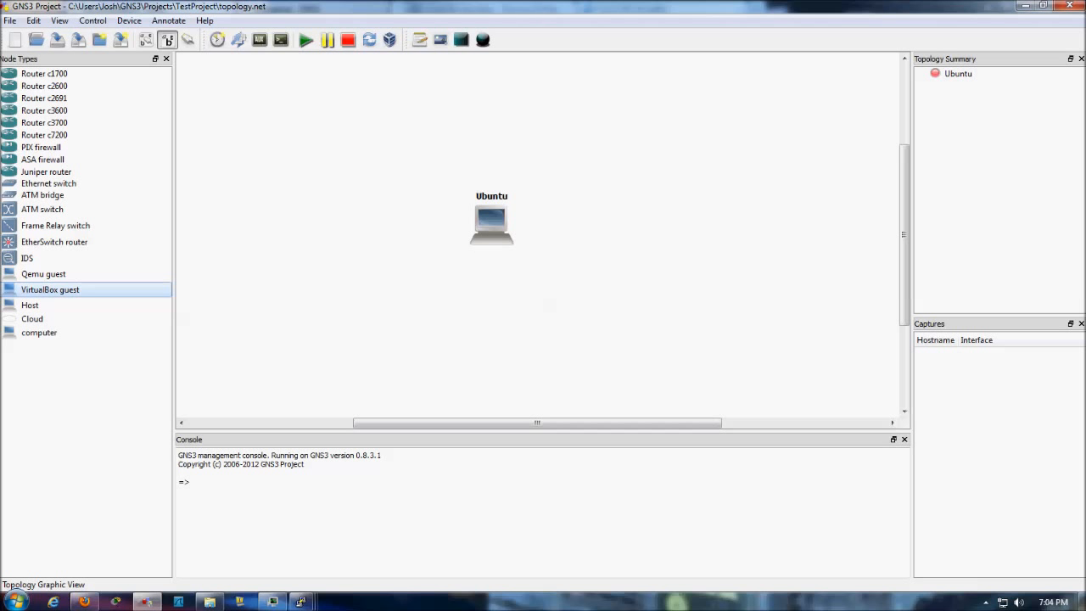
pyautogui.rightClick(489, 218)
pyautogui.click(535, 363)
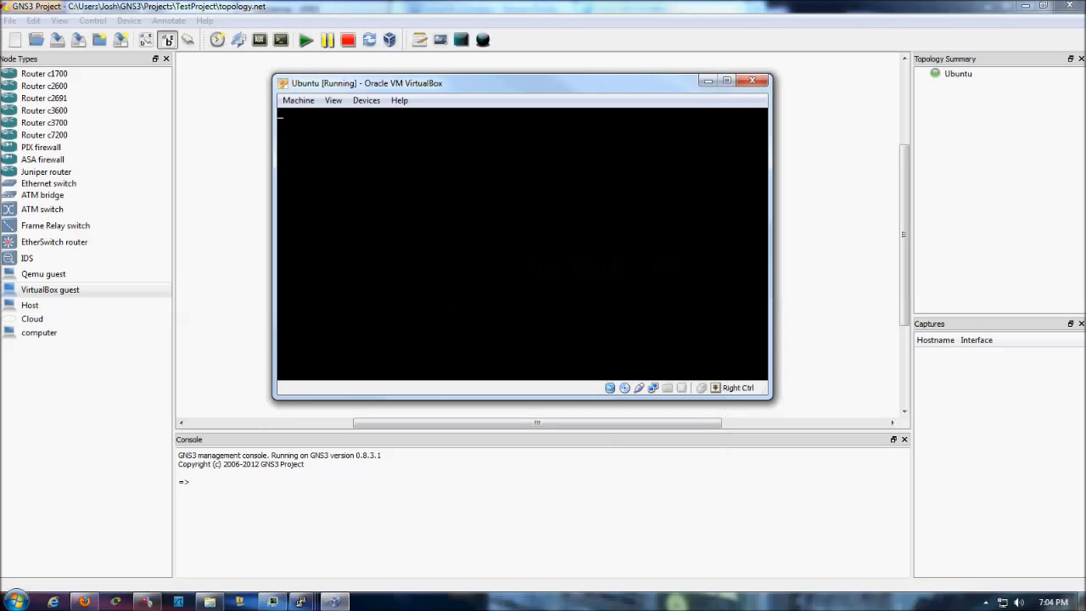
pyautogui.moveTo(517, 84); pyautogui.dragTo(774, 92)
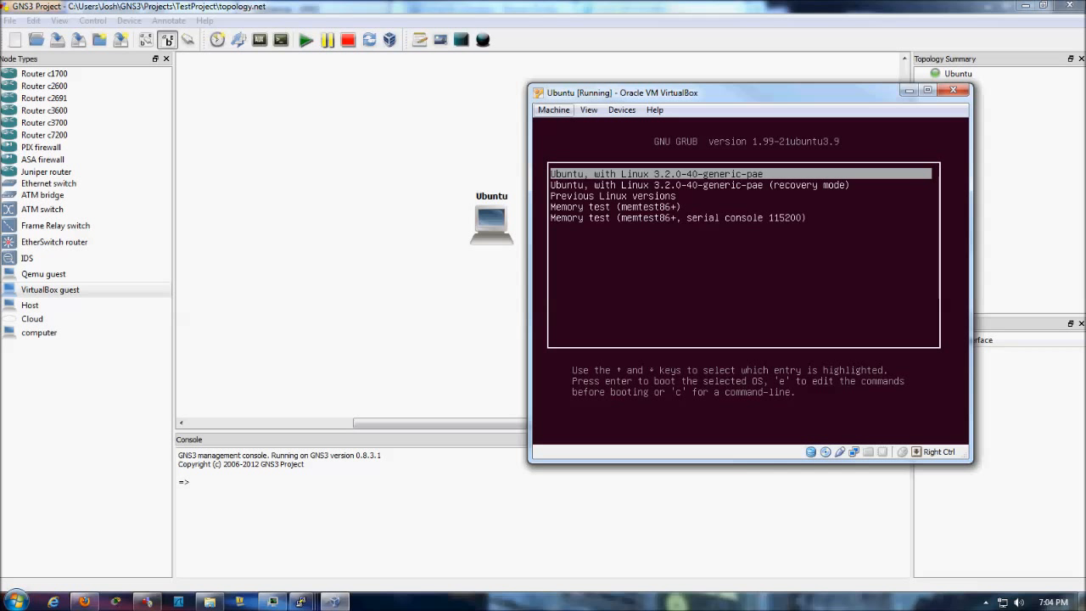
# Close the running Ubuntu virtual machine window and delete the Ubuntu node from the topology
pyautogui.click(571, 286)
pyautogui.press('Return')
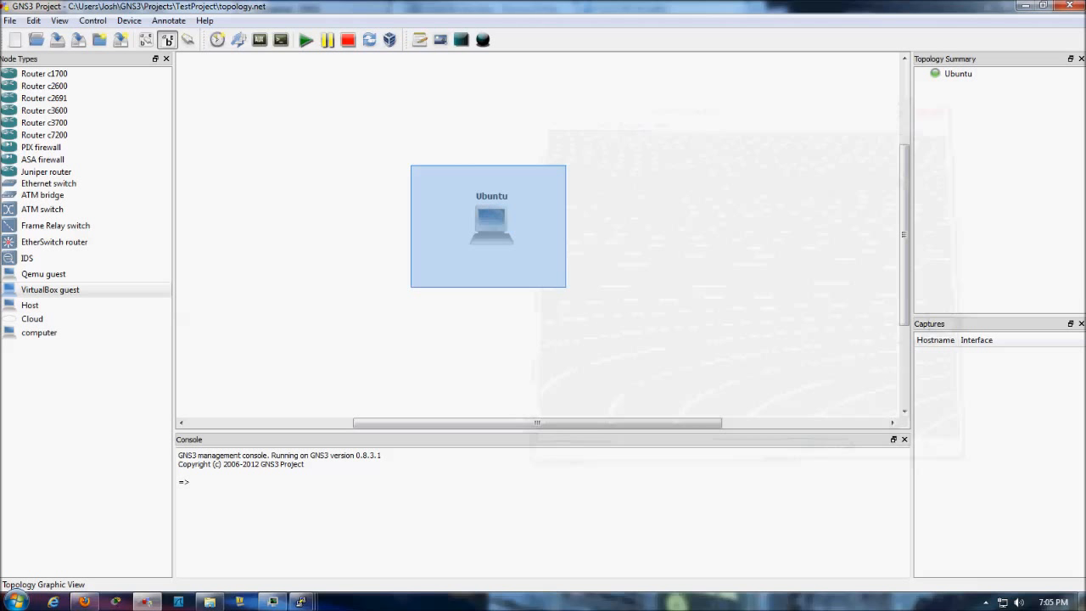
pyautogui.press('Delete')
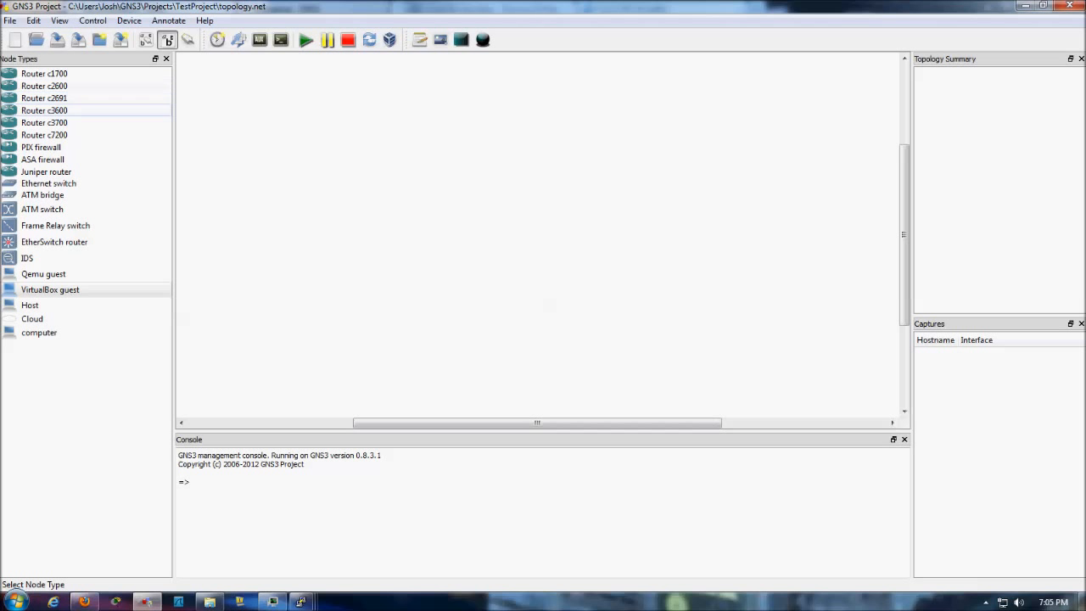
# Add three c2600 routers in a triangle with R4 lowest, and place an Ethernet switch above them
pyautogui.moveTo(44, 86); pyautogui.dragTo(504, 173)
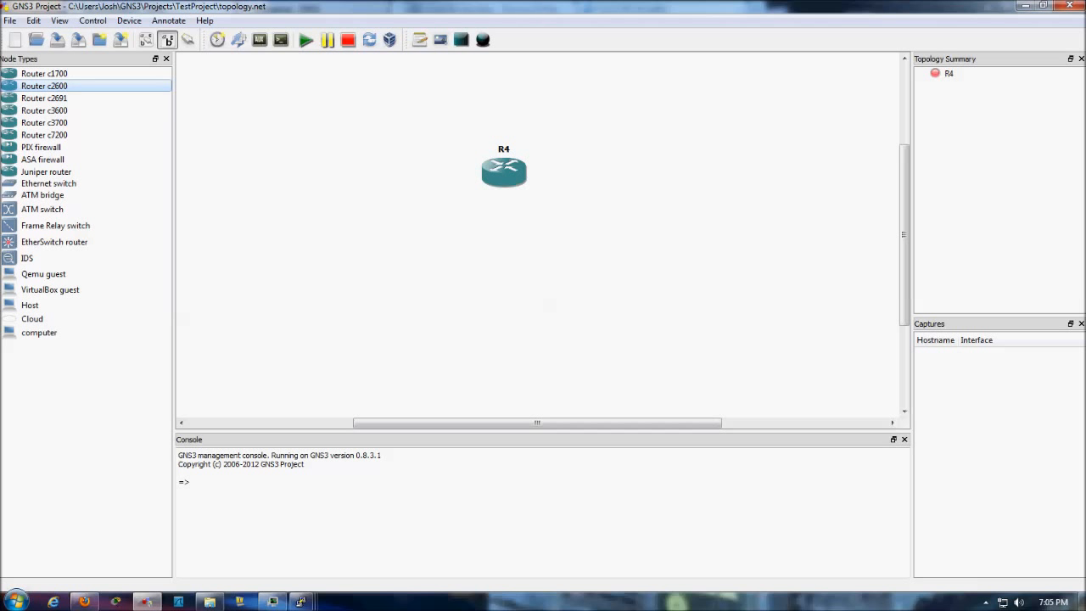
pyautogui.moveTo(44, 86); pyautogui.dragTo(432, 246)
pyautogui.moveTo(44, 86); pyautogui.dragTo(576, 255)
pyautogui.moveTo(432, 248); pyautogui.dragTo(434, 254)
pyautogui.moveTo(504, 169); pyautogui.dragTo(502, 334)
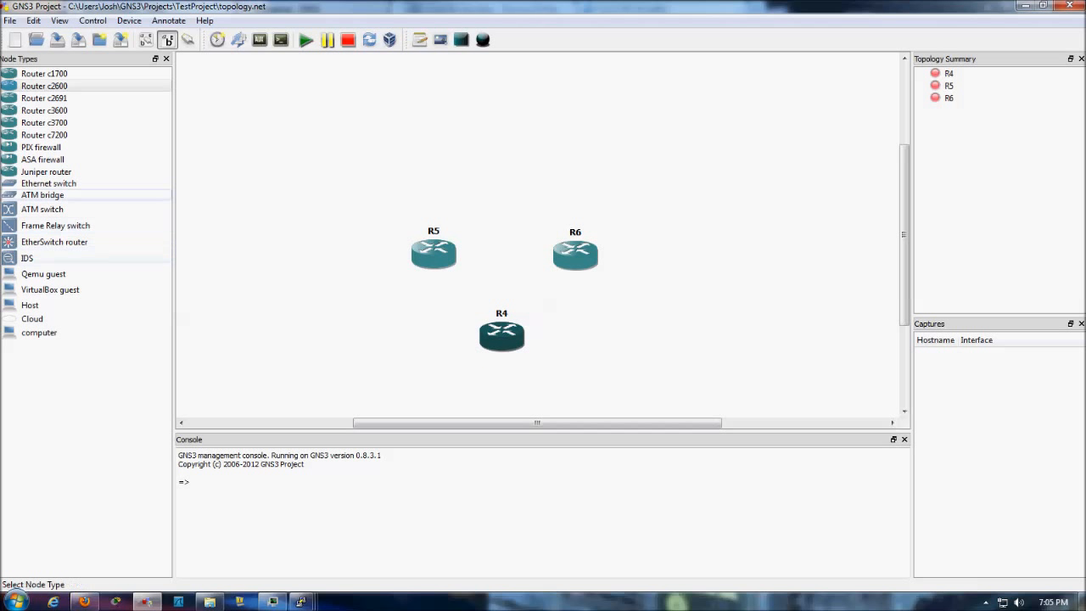
pyautogui.click(48, 183)
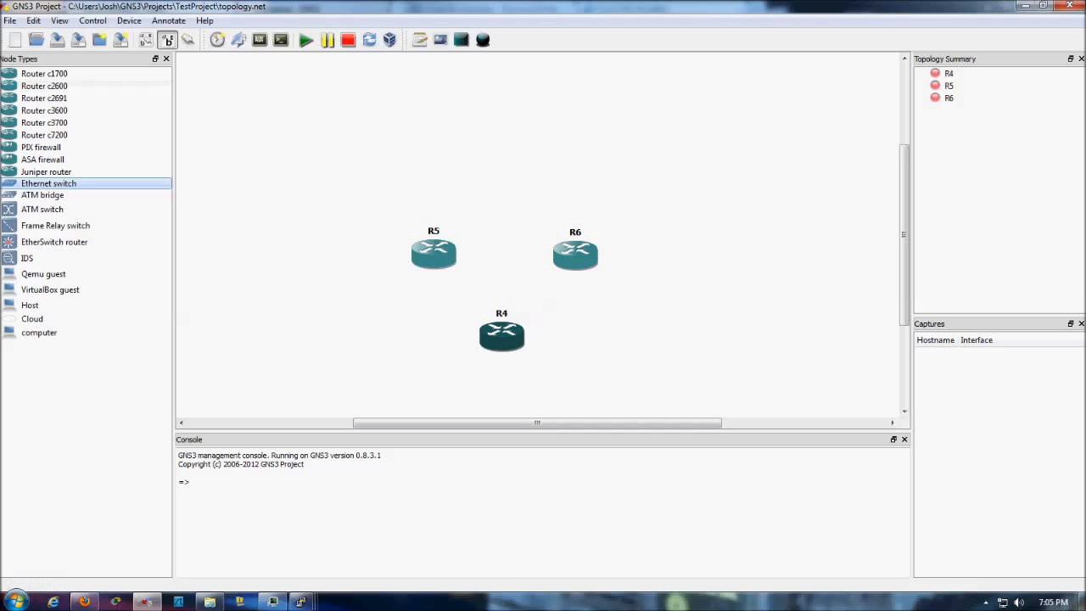
pyautogui.moveTo(49, 183); pyautogui.dragTo(507, 170)
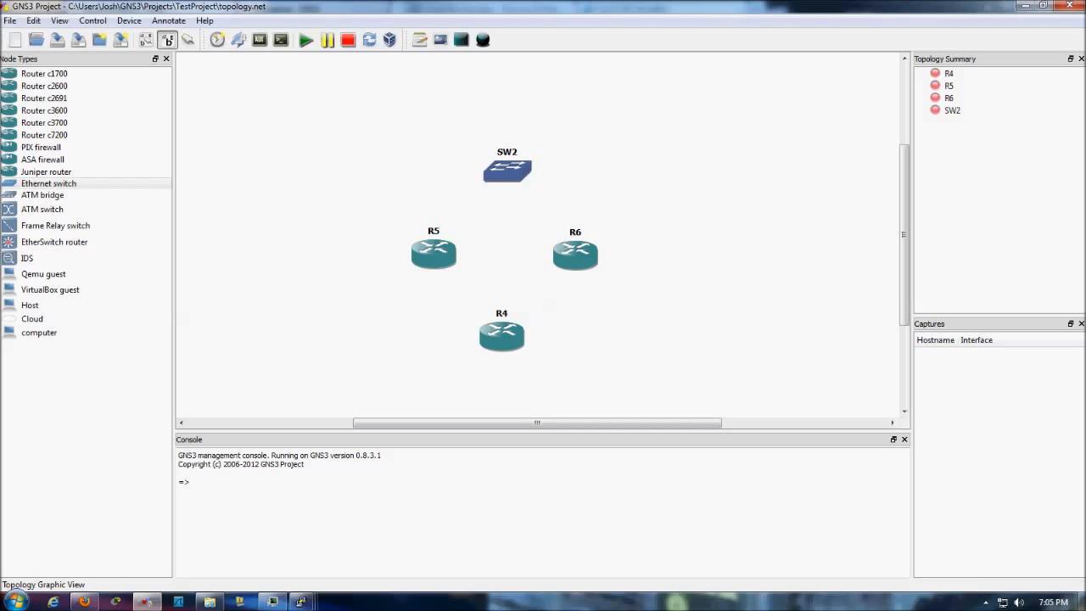
# Examine switch SW2's port, VLAN and port type settings, and cancel its configuration without changes
pyautogui.doubleClick(508, 171)
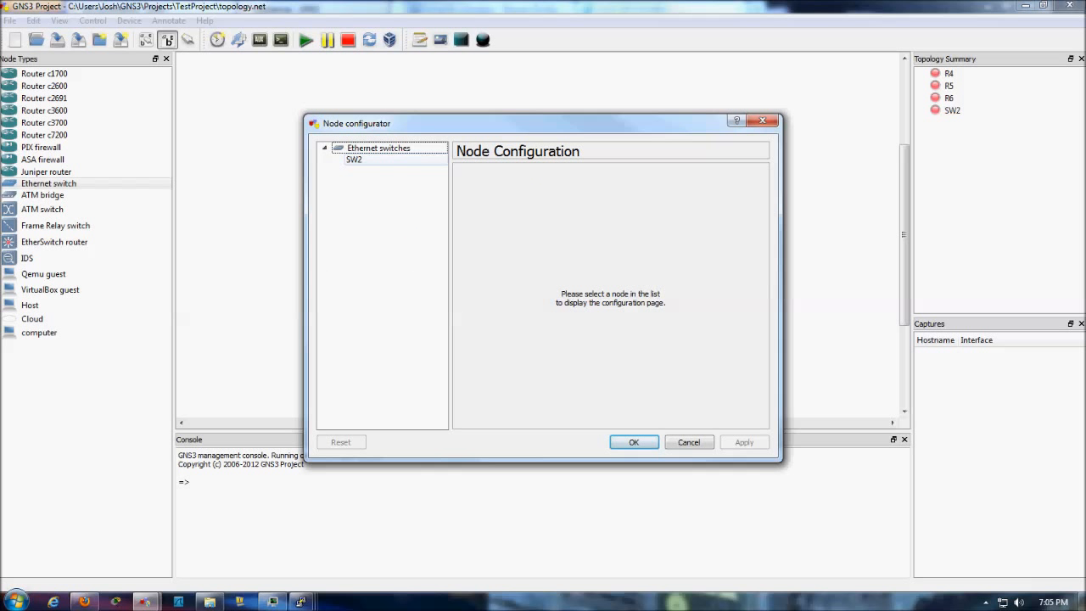
pyautogui.click(354, 160)
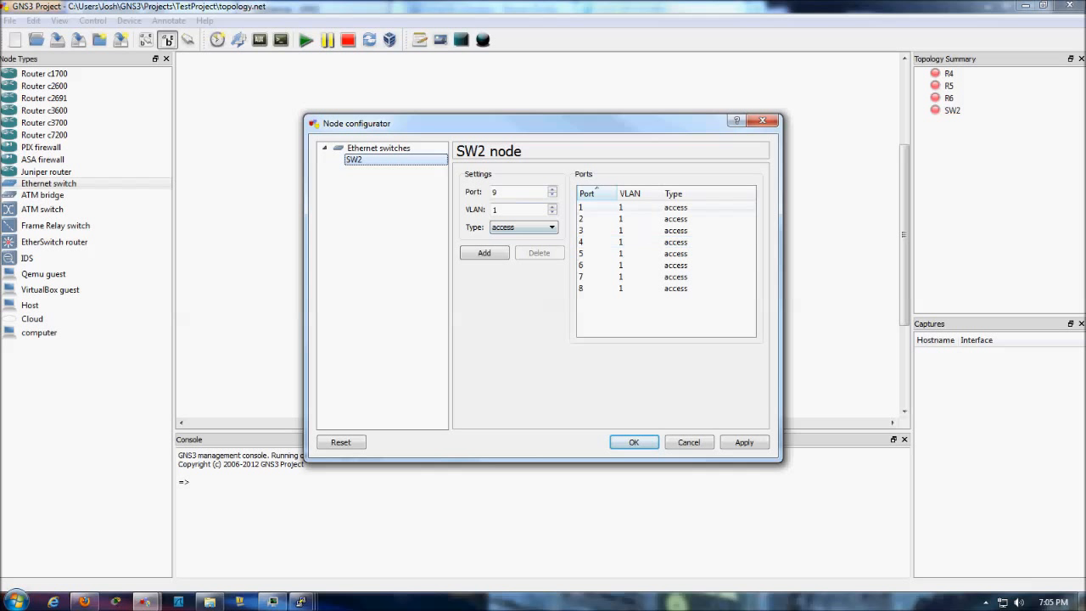
pyautogui.click(524, 227)
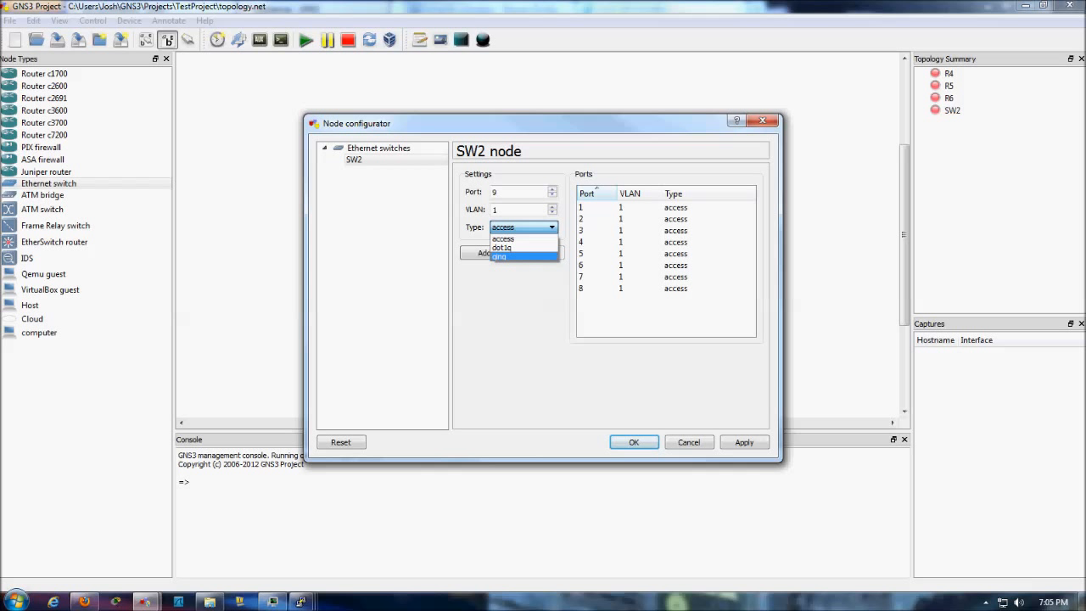
pyautogui.click(524, 228)
pyautogui.click(689, 442)
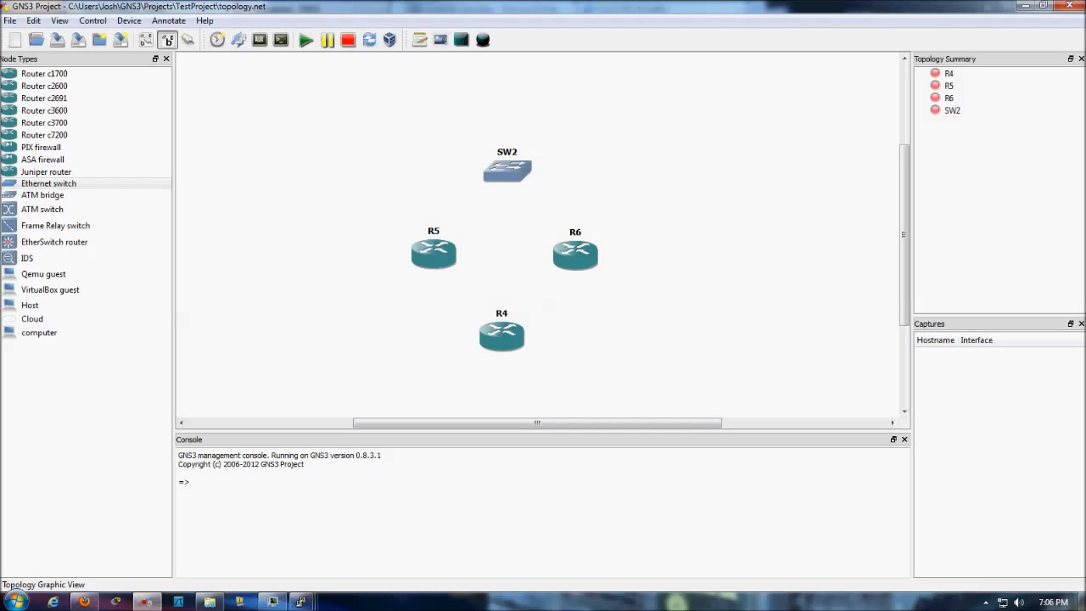
# Move the three routers and the switch together further up in the topology
pyautogui.moveTo(502, 337); pyautogui.dragTo(499, 276)
pyautogui.click(495, 223)
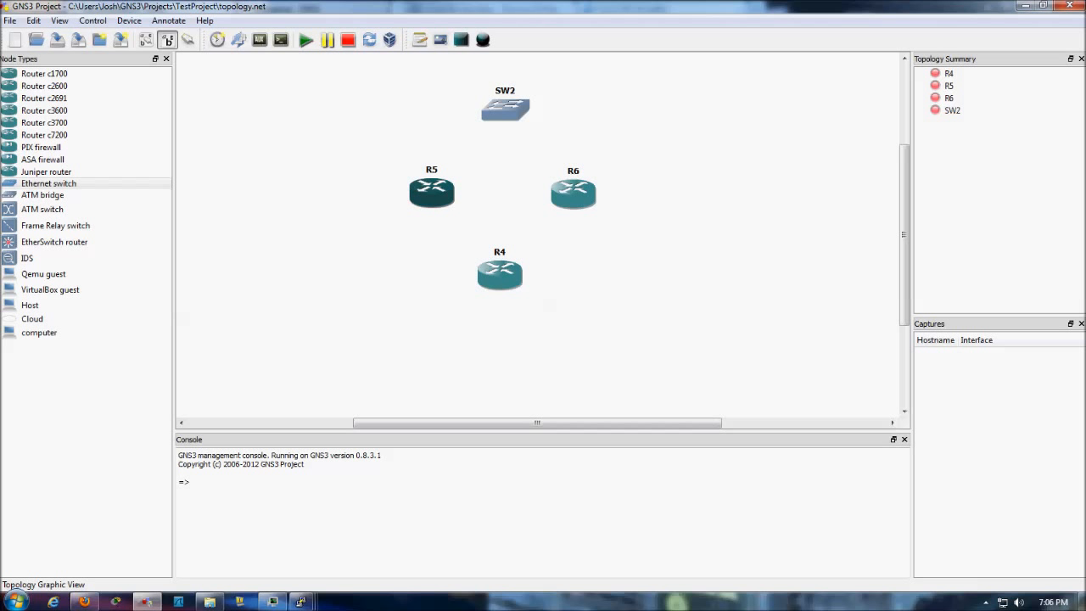
# Configure router R5 with a WIC-1T card in wic 0
pyautogui.moveTo(426, 192)
pyautogui.rightClick(431, 192)
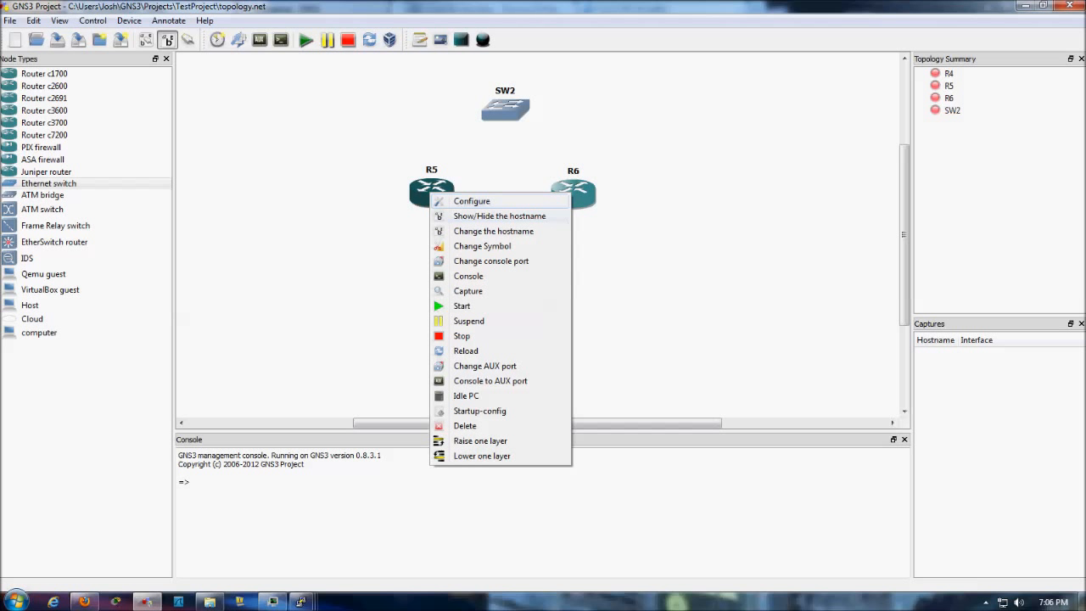
pyautogui.click(472, 201)
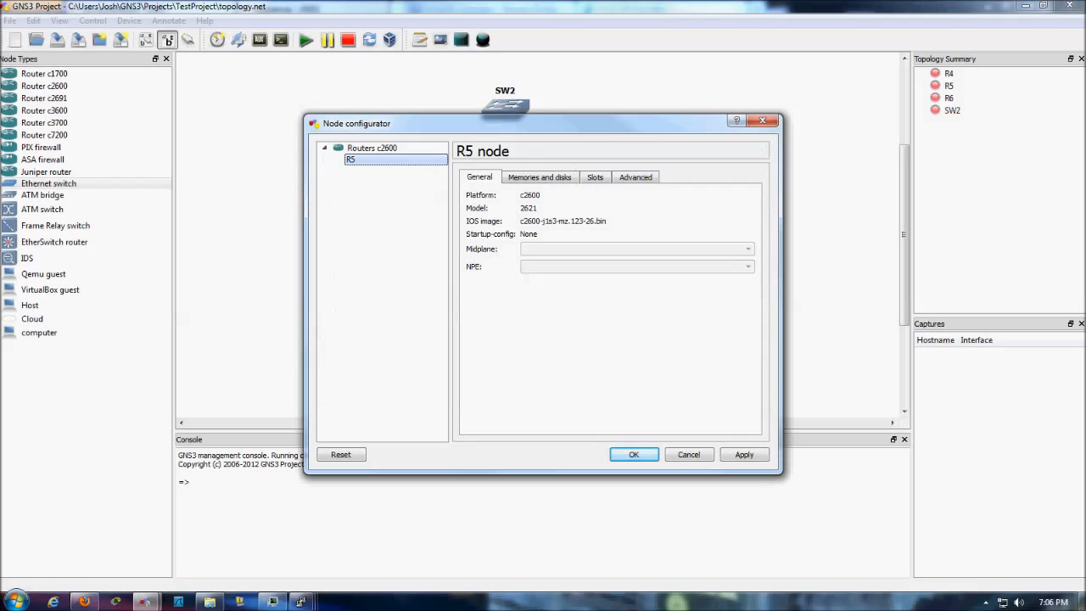
pyautogui.click(596, 177)
pyautogui.click(620, 377)
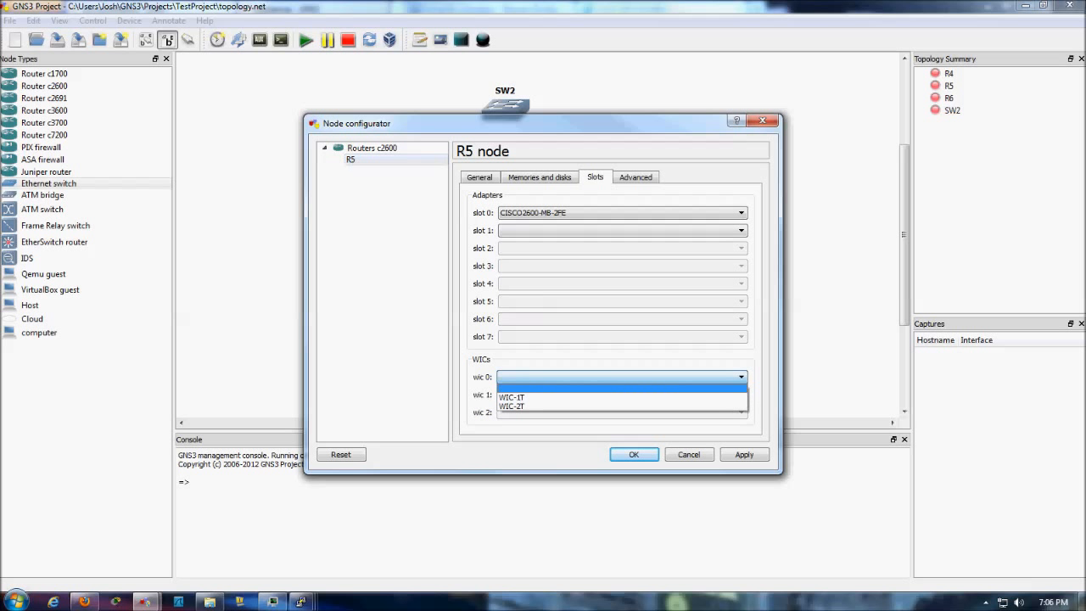
pyautogui.click(512, 396)
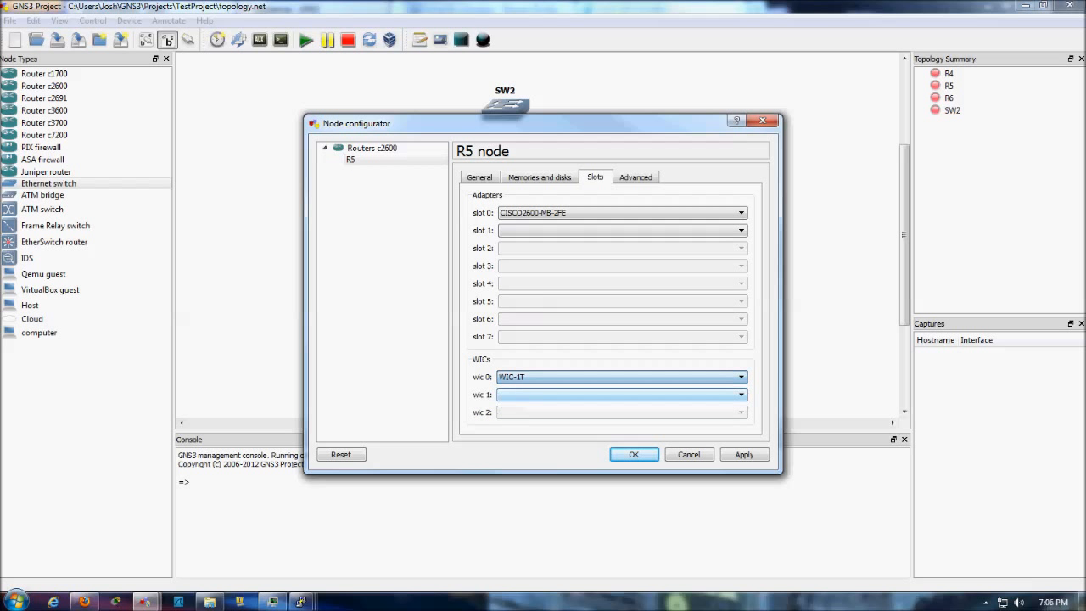
pyautogui.click(633, 454)
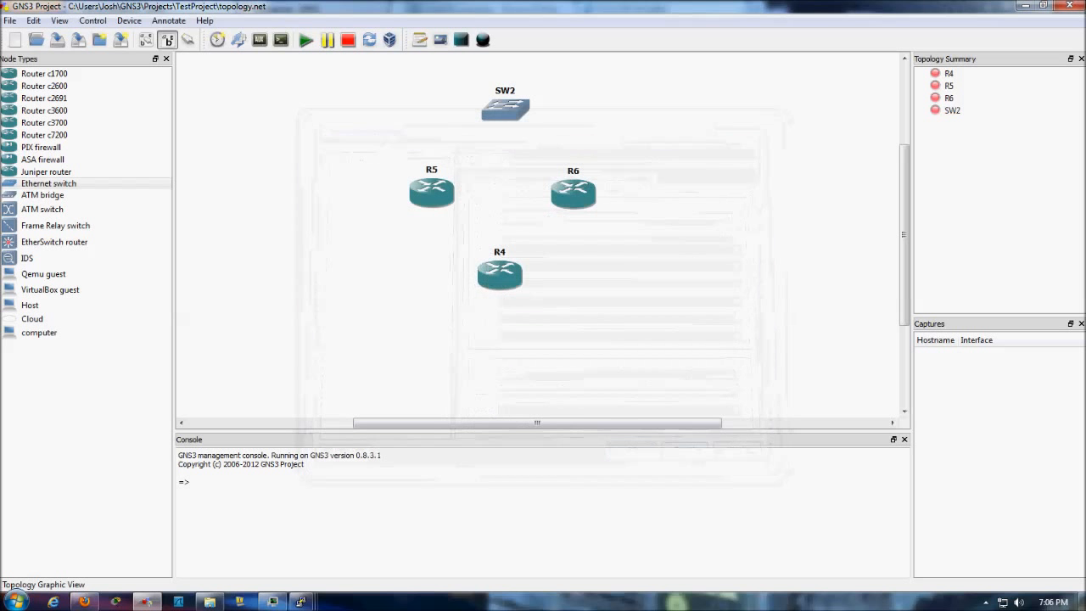
# Configure router R6 with a WIC-1T card in wic 0
pyautogui.rightClick(575, 200)
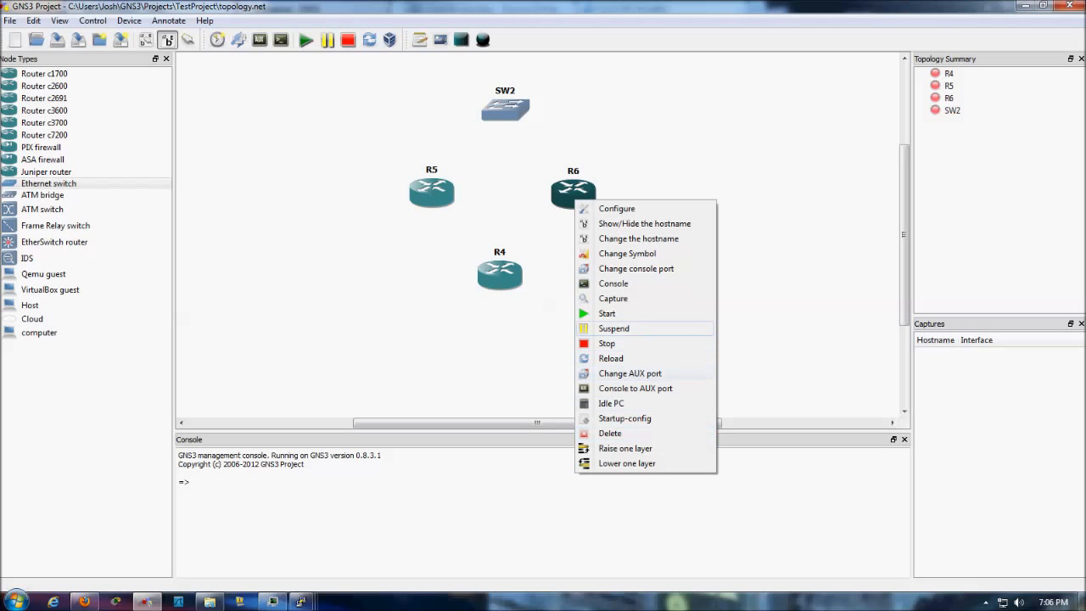
pyautogui.click(617, 208)
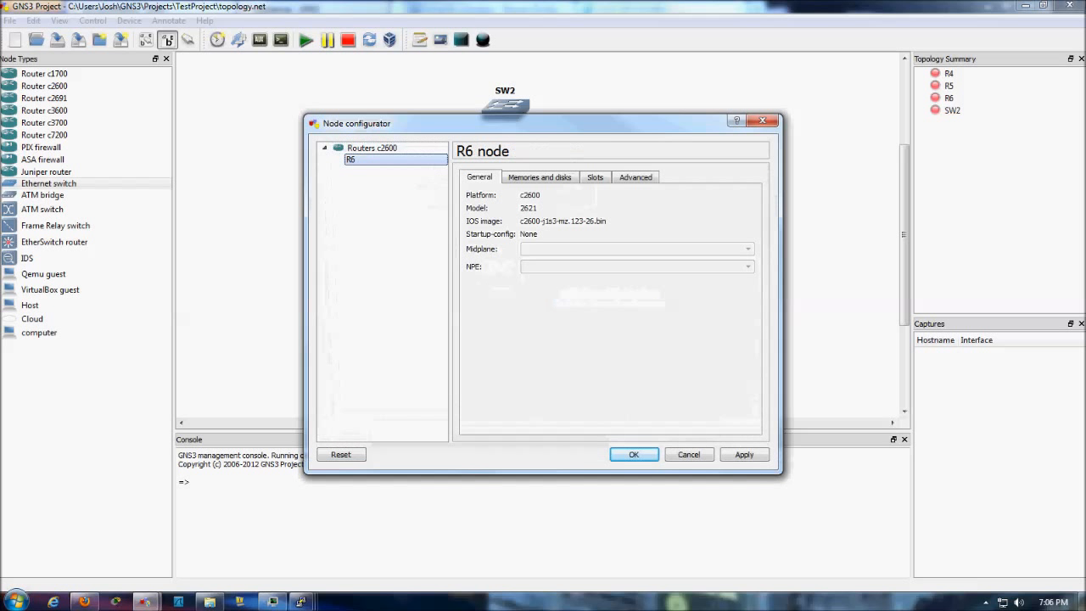
pyautogui.click(595, 177)
pyautogui.click(620, 376)
pyautogui.click(543, 398)
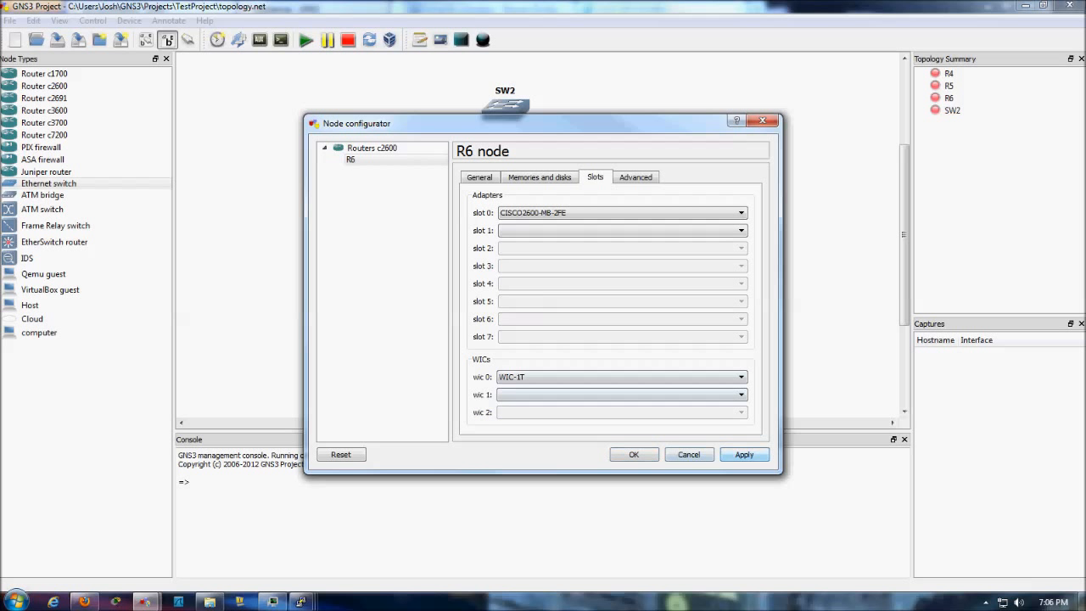
pyautogui.click(634, 454)
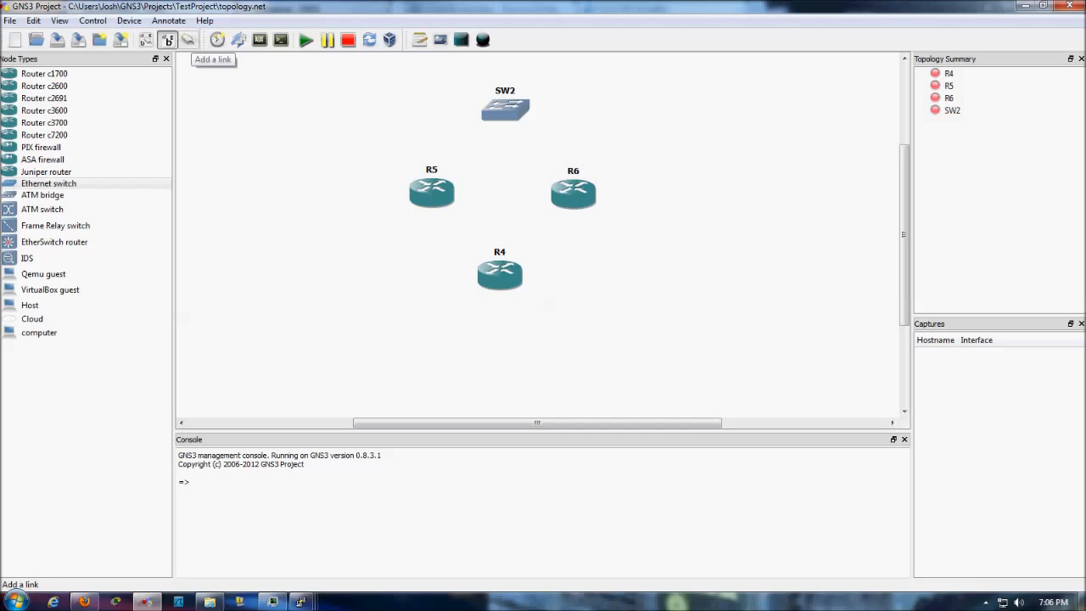
# Start a manual link and connect router R5's f0/0 interface to the first port of switch SW2
pyautogui.click(188, 40)
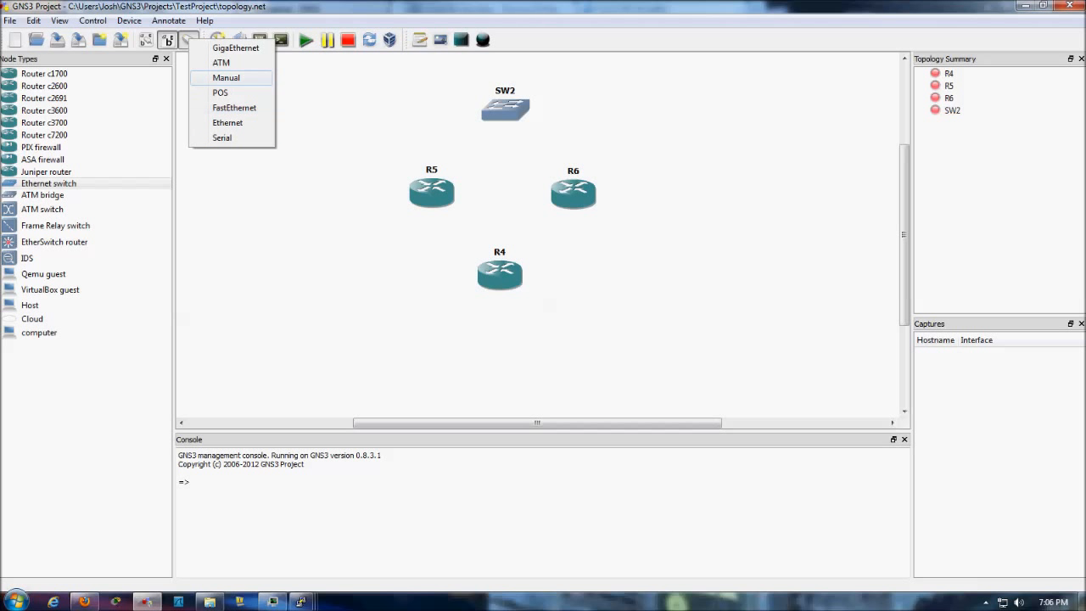
pyautogui.click(226, 77)
pyautogui.click(431, 185)
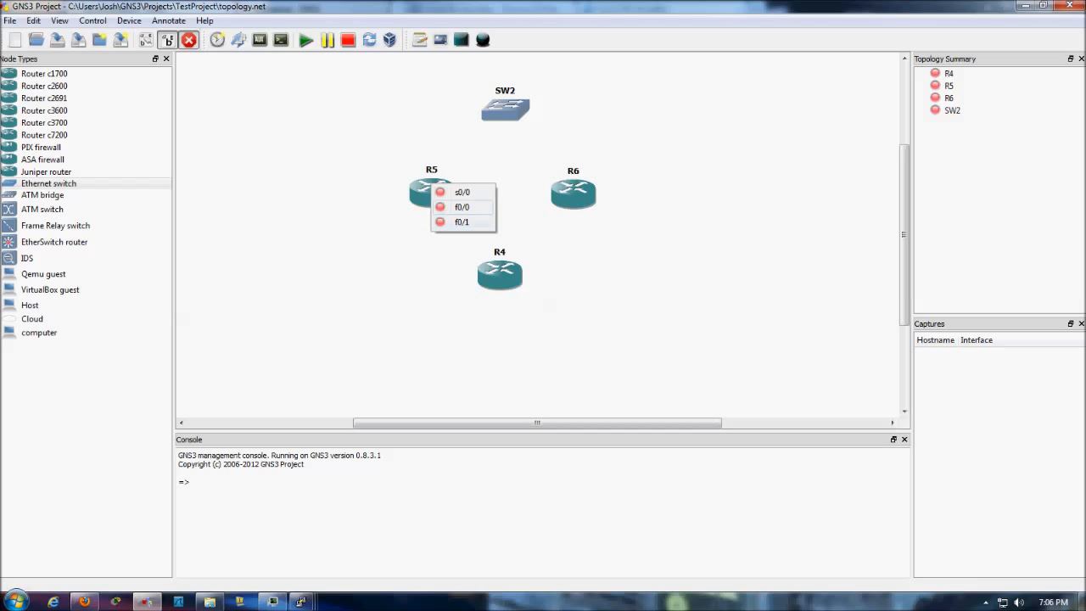
pyautogui.click(461, 207)
pyautogui.click(492, 111)
pyautogui.click(514, 118)
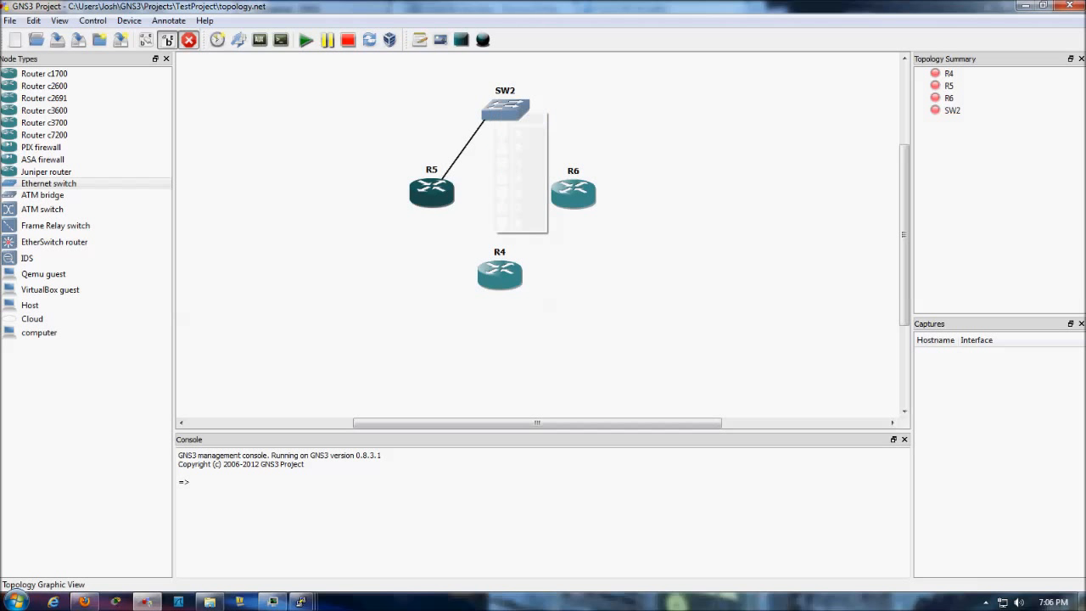
# Link router R6's f0/0 interface to the second port of switch SW2
pyautogui.click(577, 198)
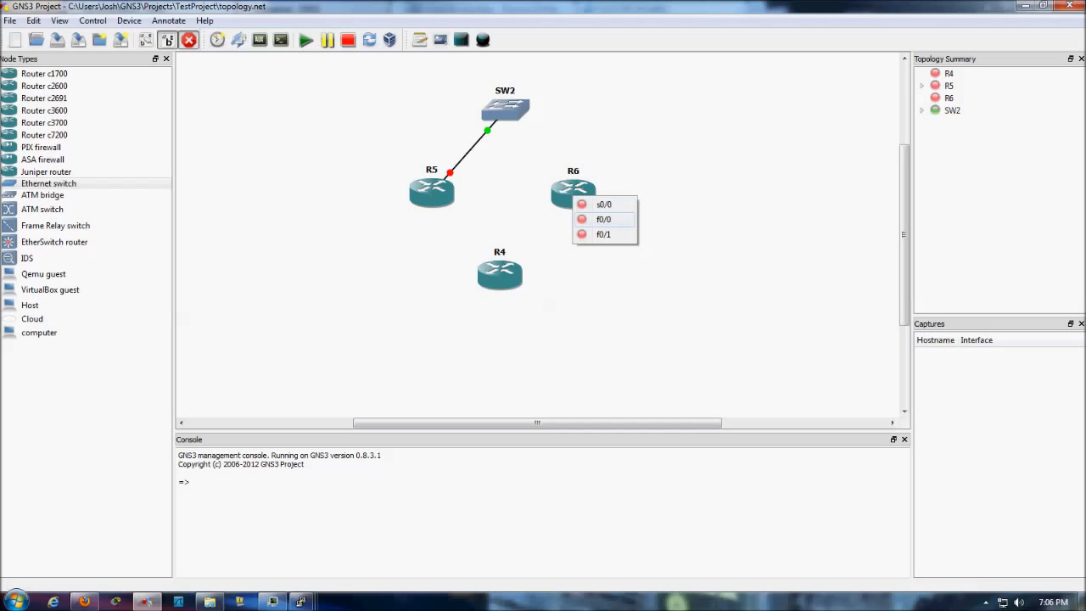
pyautogui.click(604, 220)
pyautogui.click(517, 111)
pyautogui.click(541, 134)
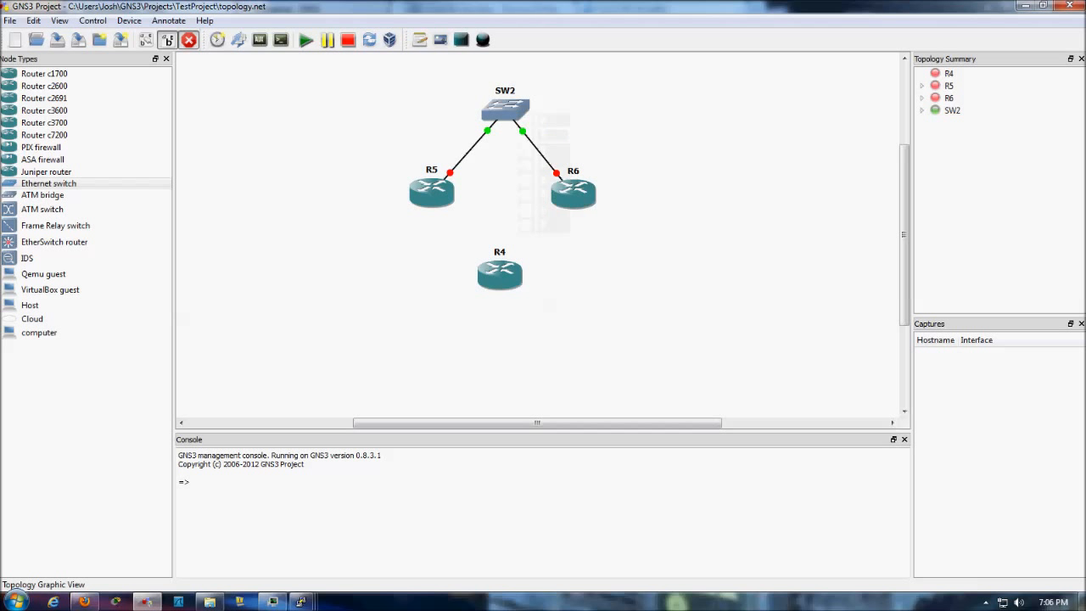
# Link router R5's s0/0 interface to router R6's s0/0 interface and leave link mode
pyautogui.click(436, 193)
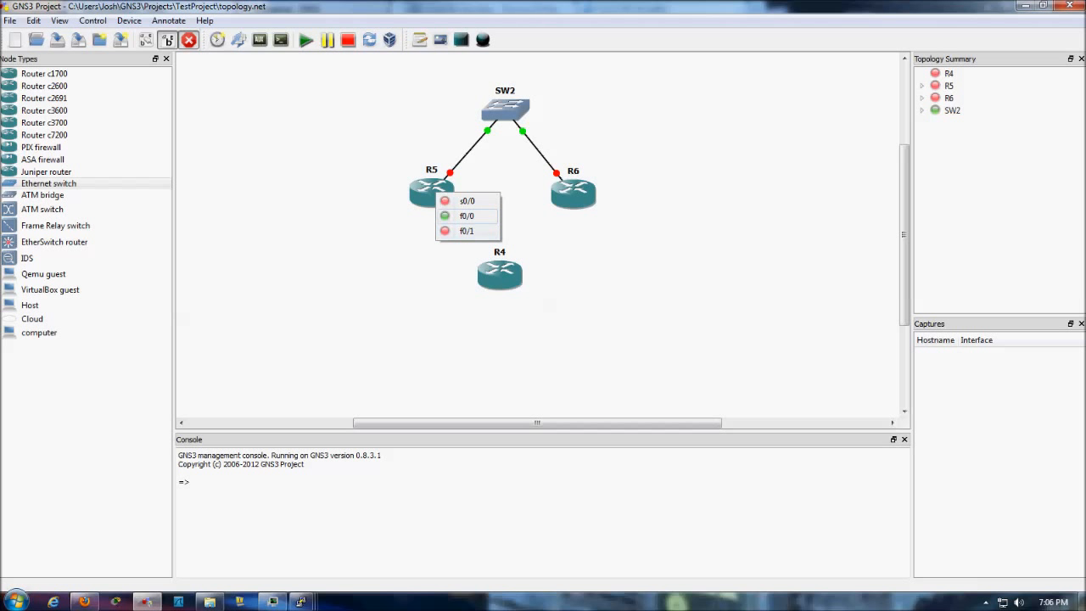
pyautogui.click(466, 201)
pyautogui.click(574, 194)
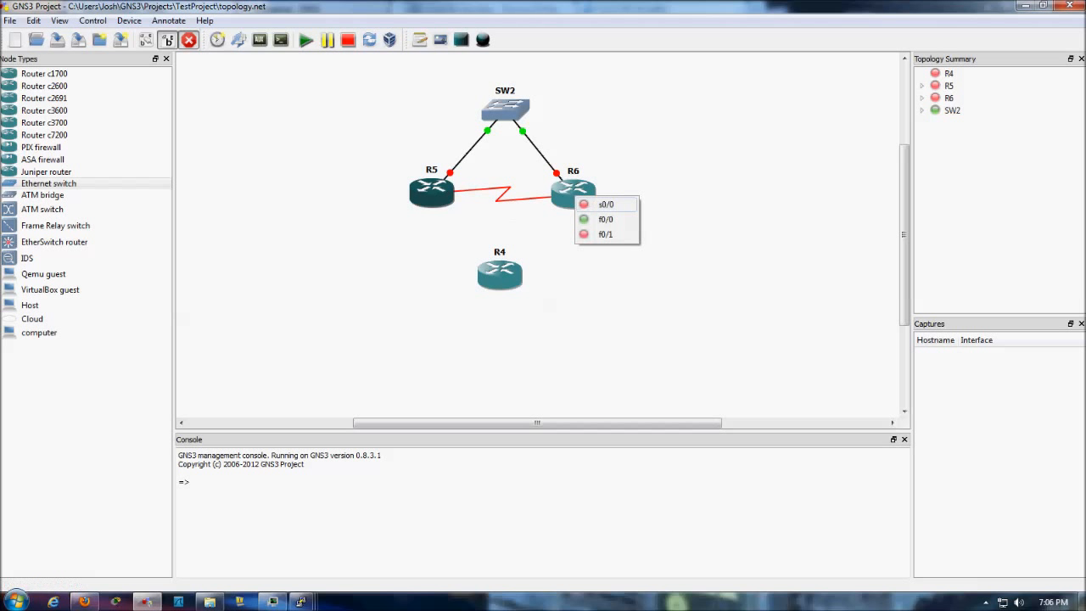
pyautogui.click(595, 204)
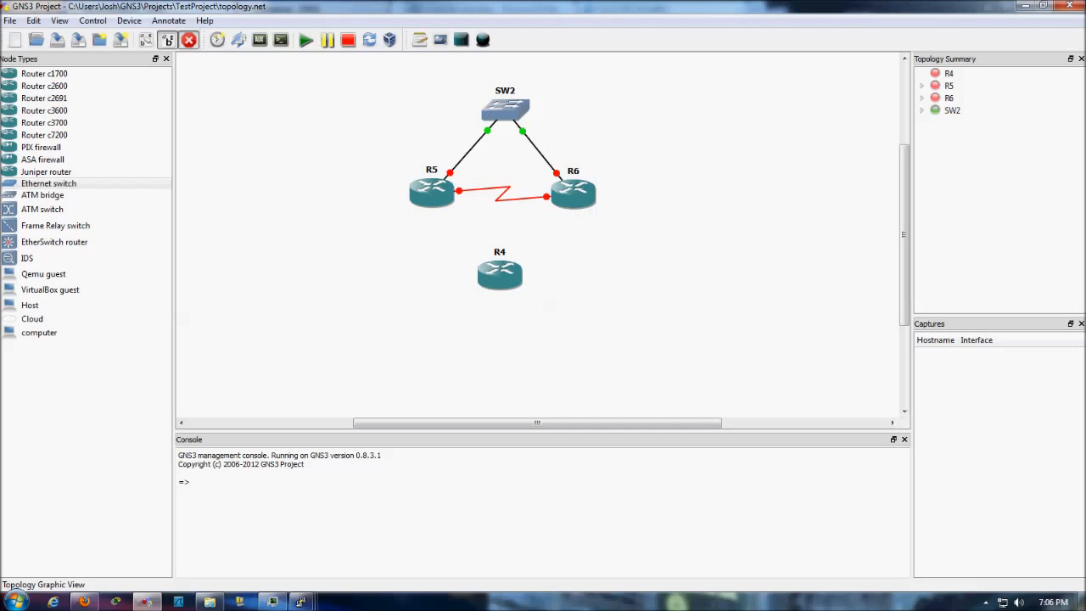
pyautogui.click(189, 40)
# Delete the unconnected router R4 and shift router R6 slightly down and towards R5
pyautogui.moveTo(448, 233); pyautogui.dragTo(496, 282)
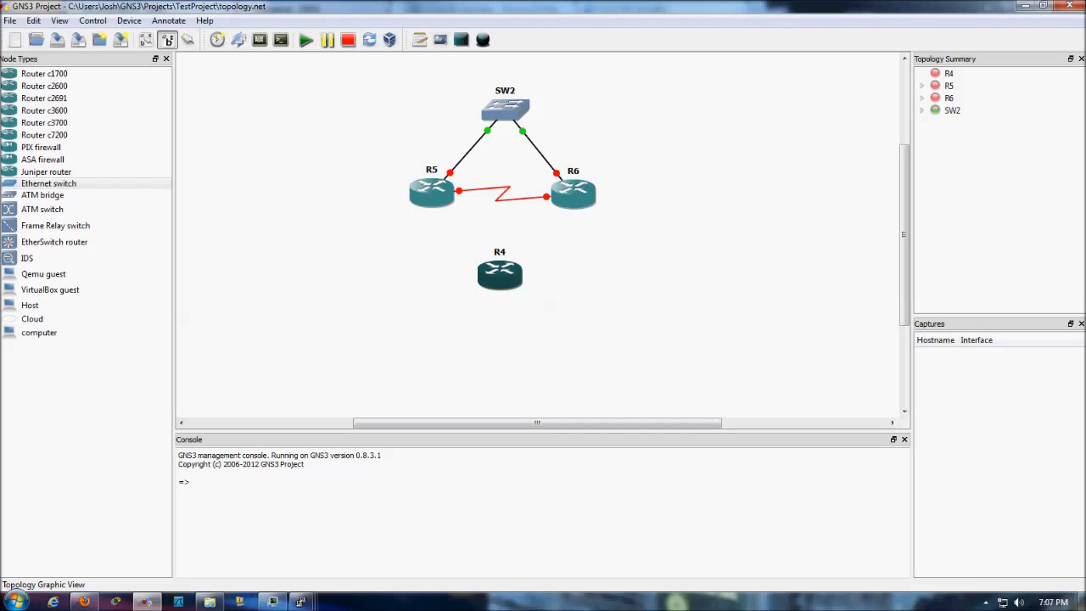
pyautogui.press('Delete')
pyautogui.click(432, 194)
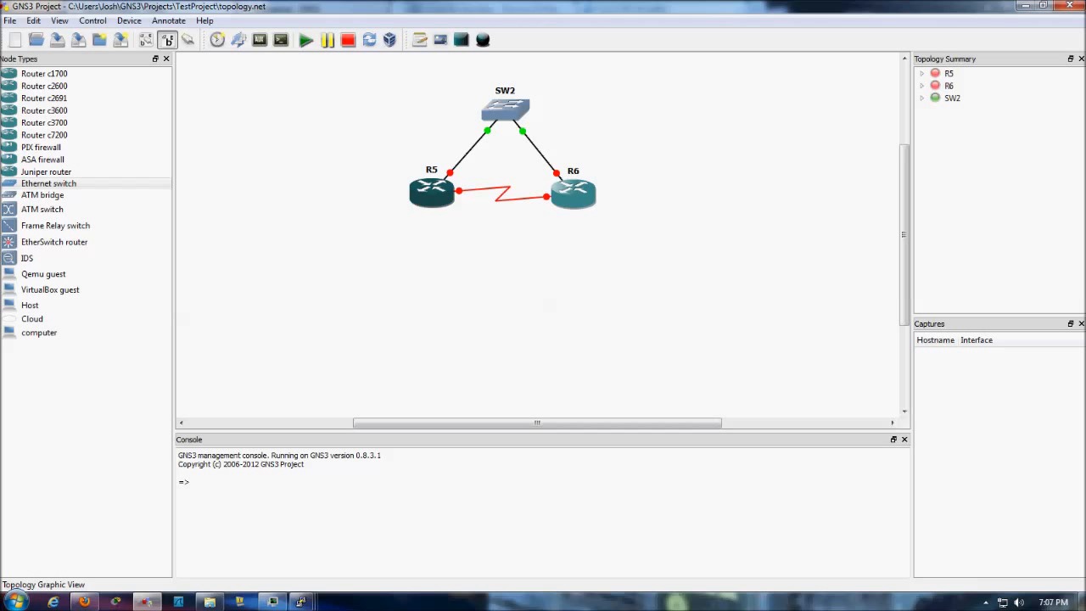
pyautogui.moveTo(574, 195); pyautogui.dragTo(567, 199)
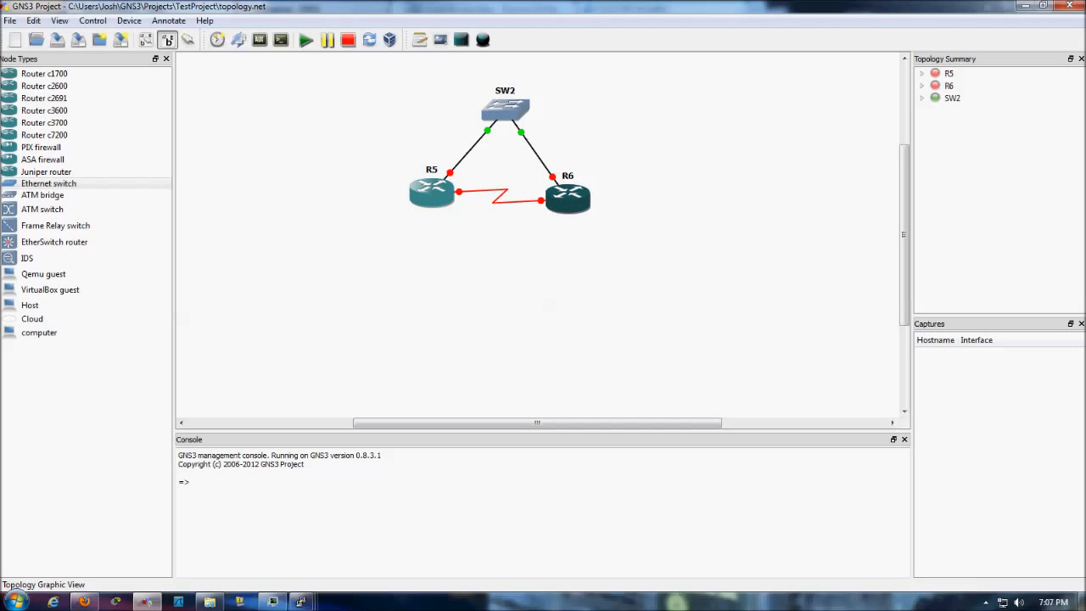
# Save the current project with the linked routers and switch
pyautogui.click(10, 20)
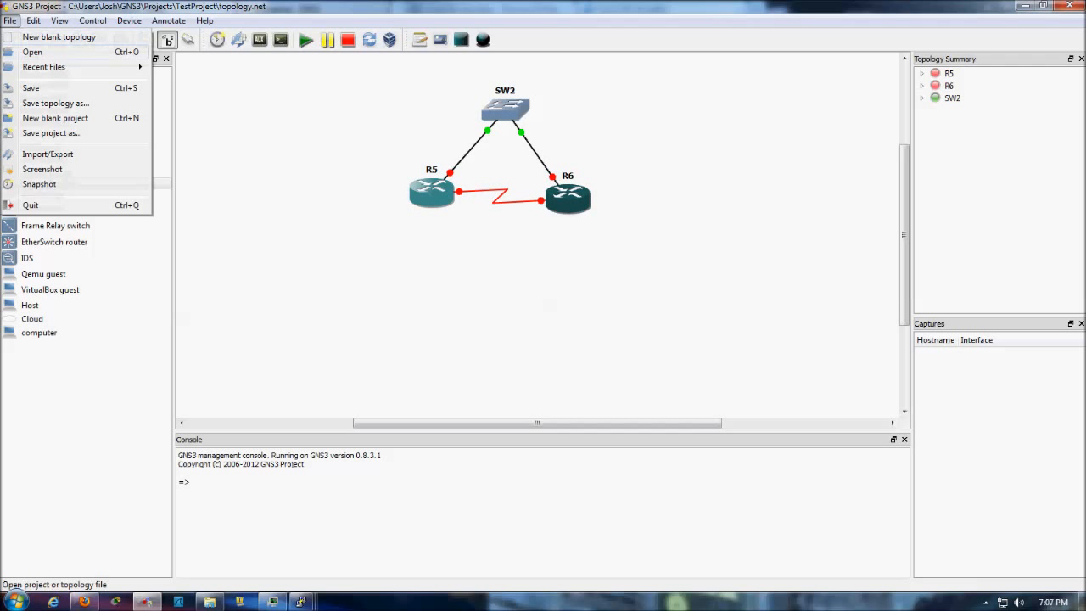
pyautogui.click(51, 88)
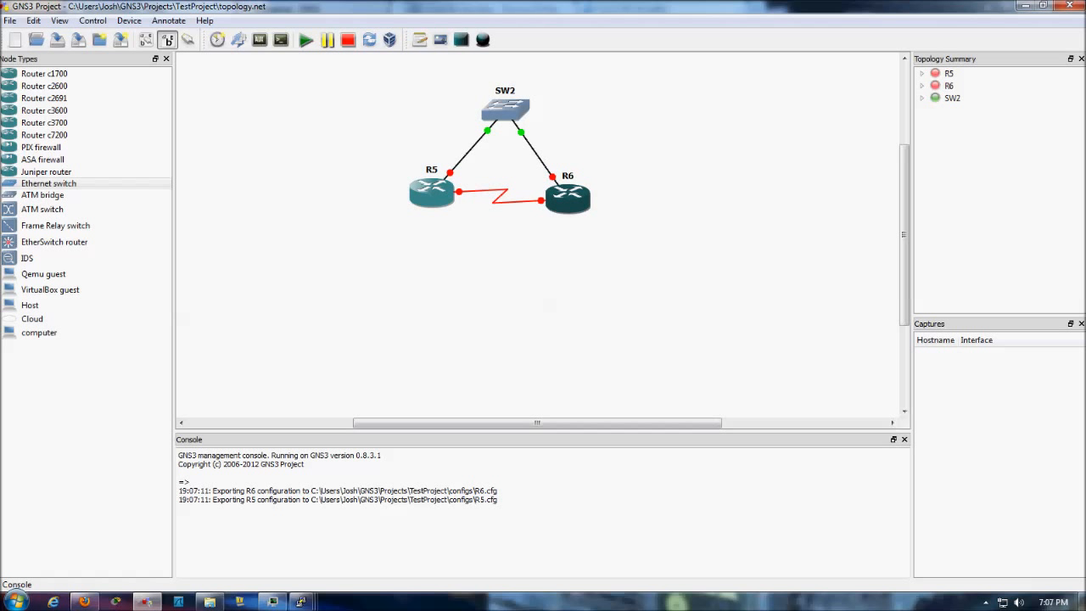
pyautogui.click(179, 517)
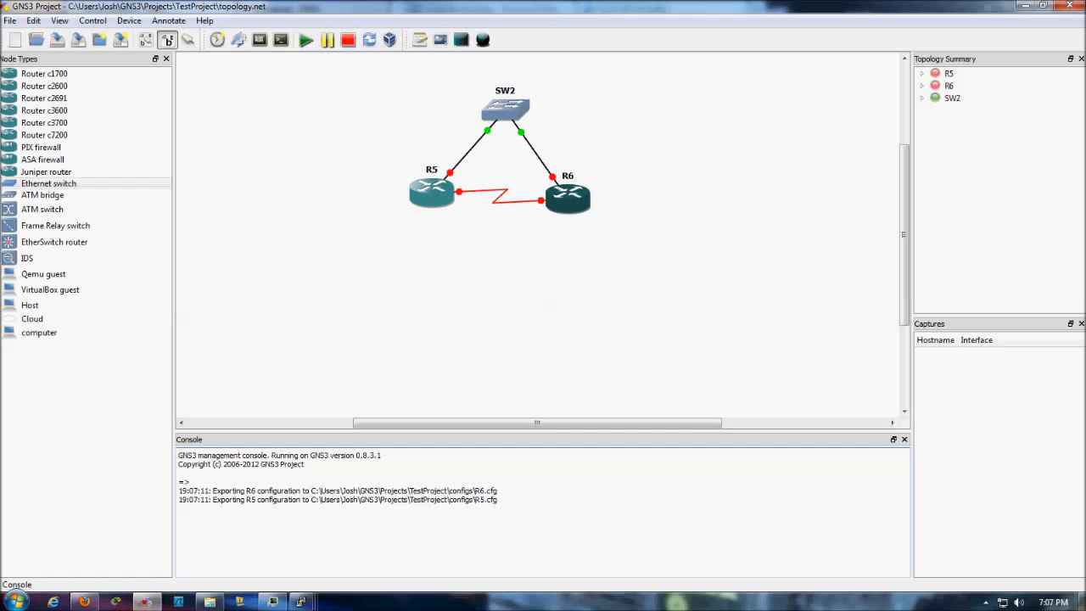
# Save the topology as topology.net in the TestProject folder, replacing the existing file
pyautogui.click(9, 20)
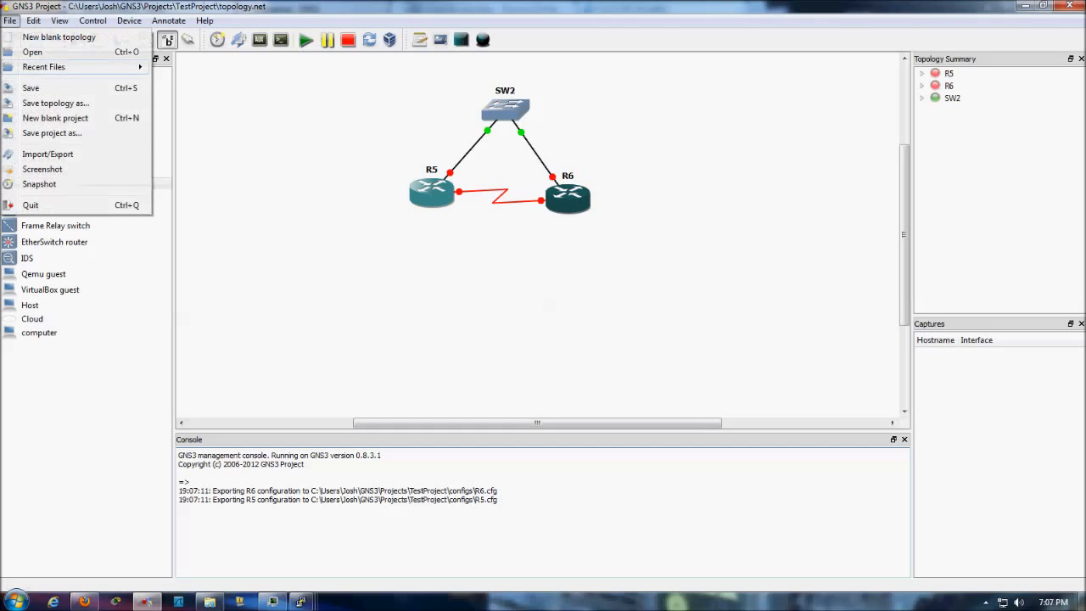
pyautogui.click(55, 102)
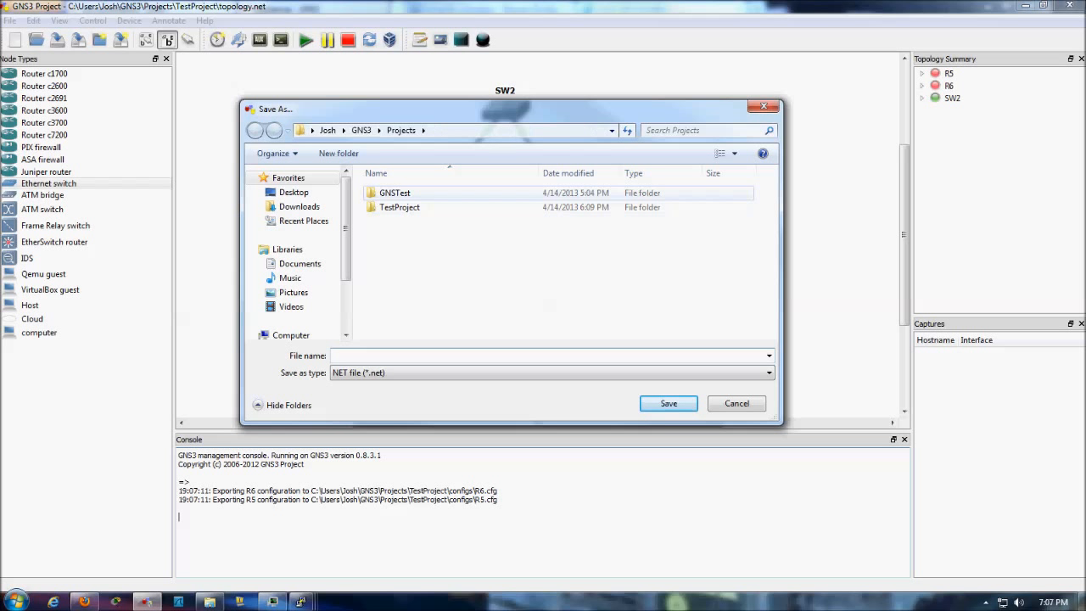
pyautogui.doubleClick(400, 207)
pyautogui.click(402, 221)
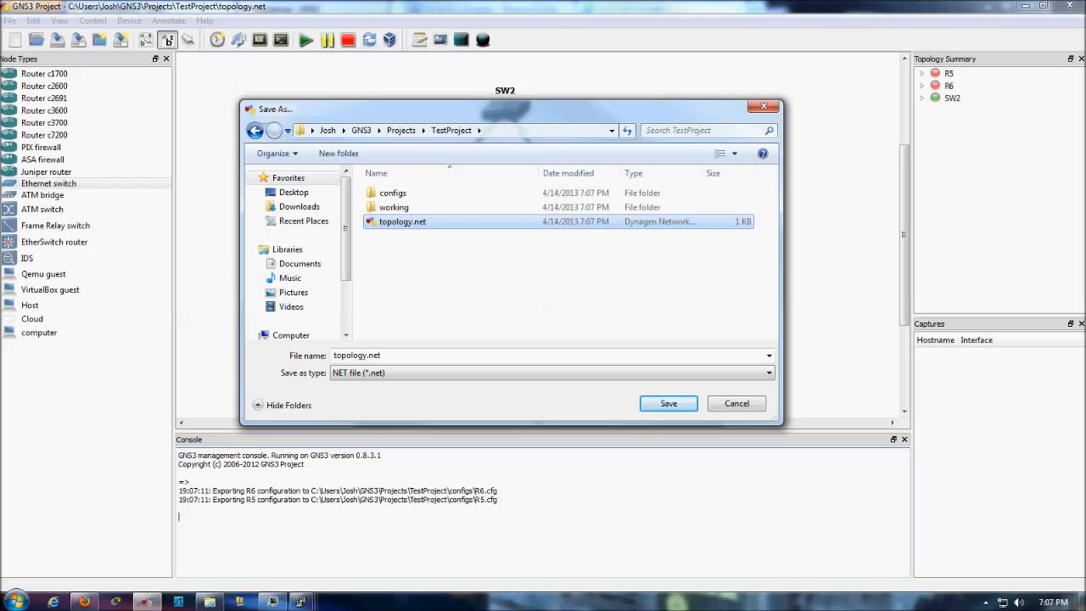
pyautogui.press('Return')
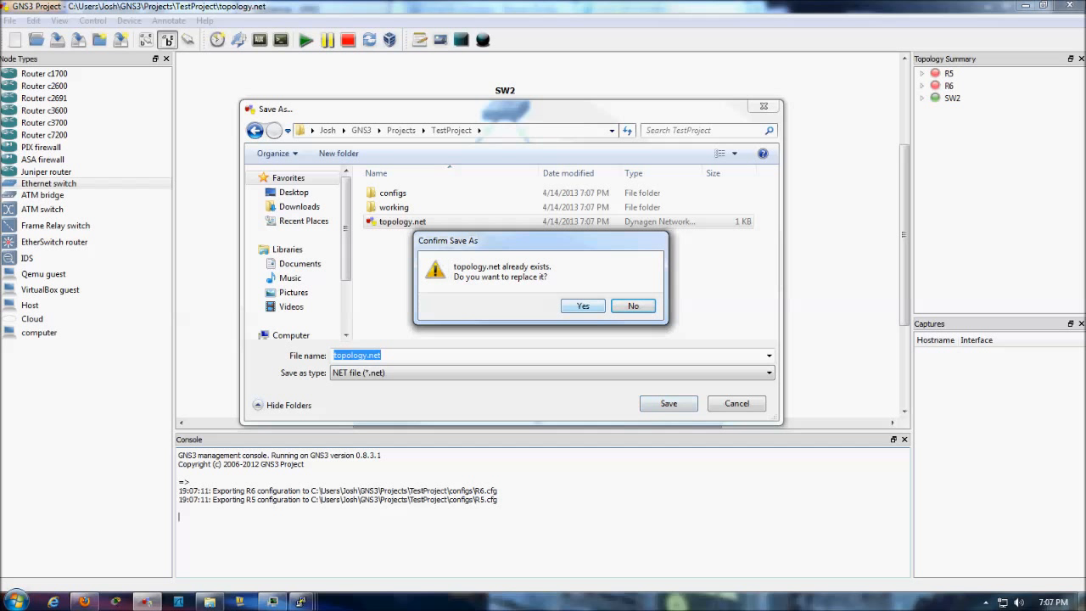
pyautogui.press('Return')
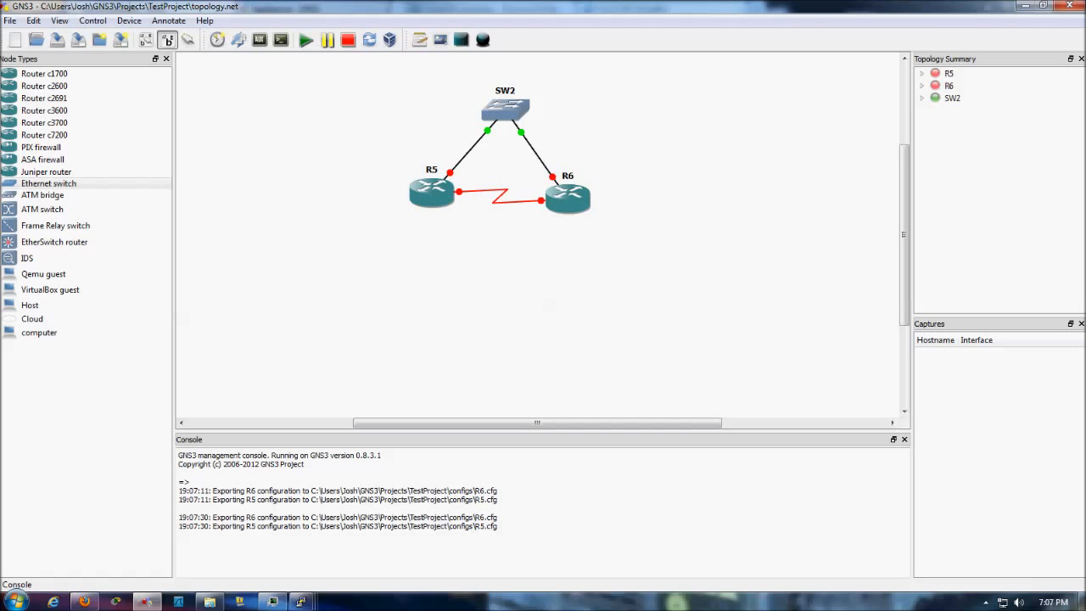
# Start routers R5 and R6 in the topology
pyautogui.rightClick(431, 190)
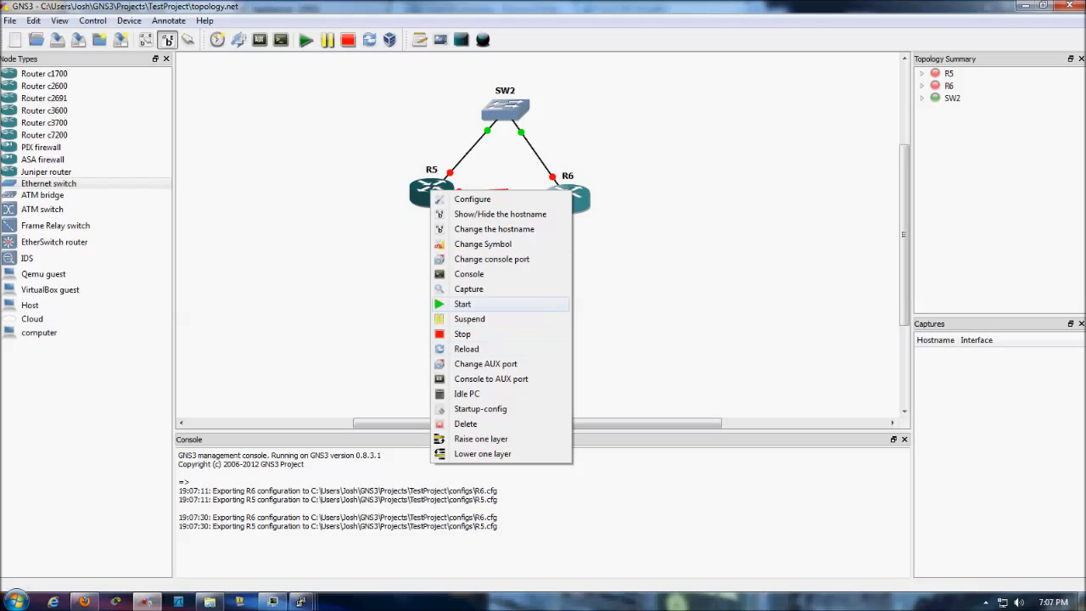
pyautogui.click(471, 304)
pyautogui.rightClick(567, 196)
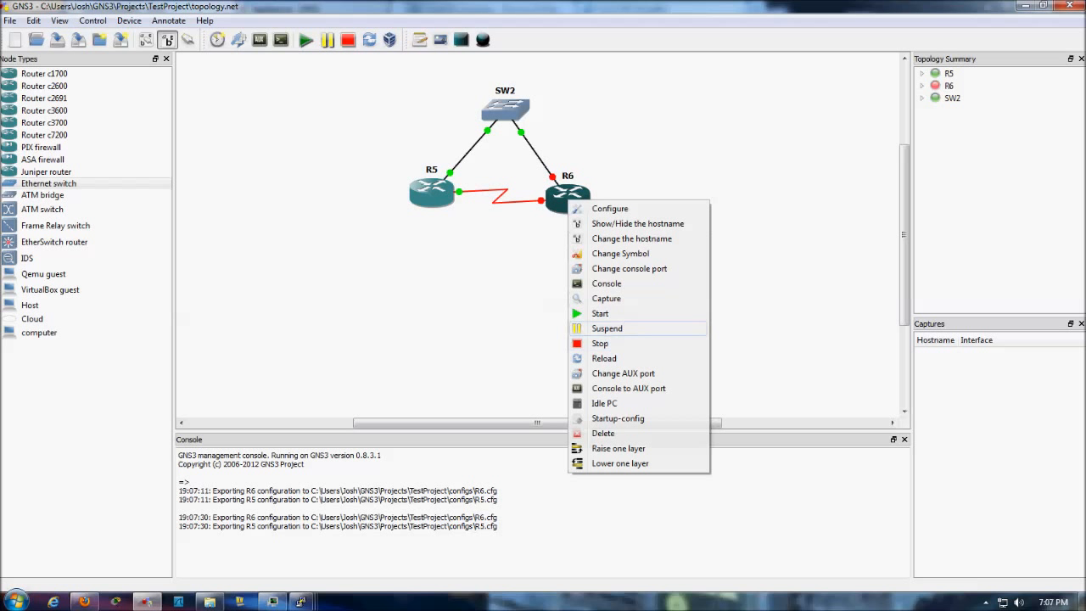
pyautogui.click(594, 313)
# Open router R5's console and move its window below the topology devices
pyautogui.rightClick(436, 187)
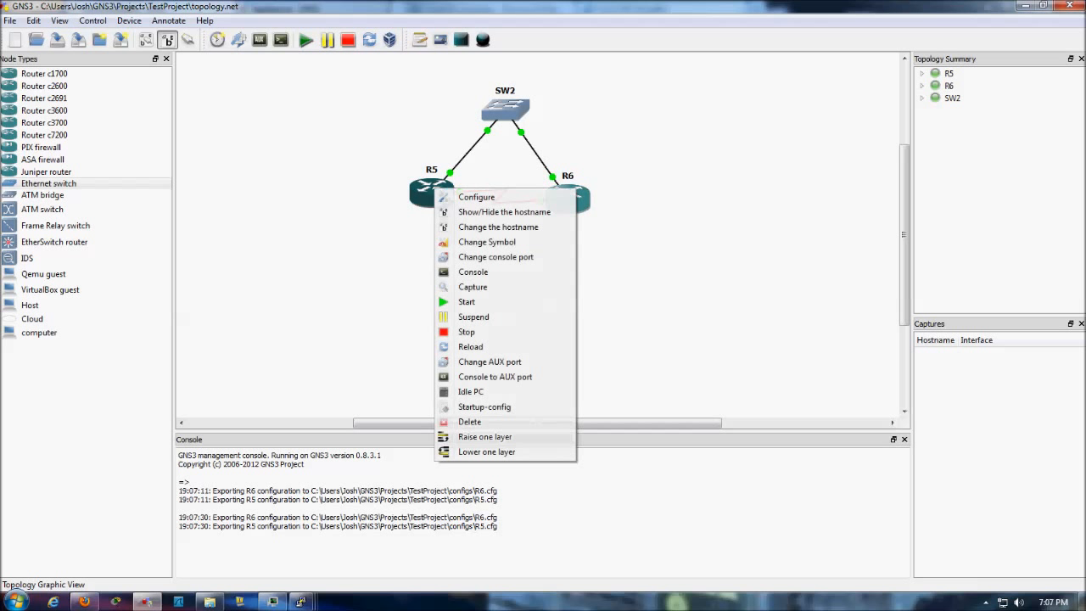
pyautogui.click(475, 272)
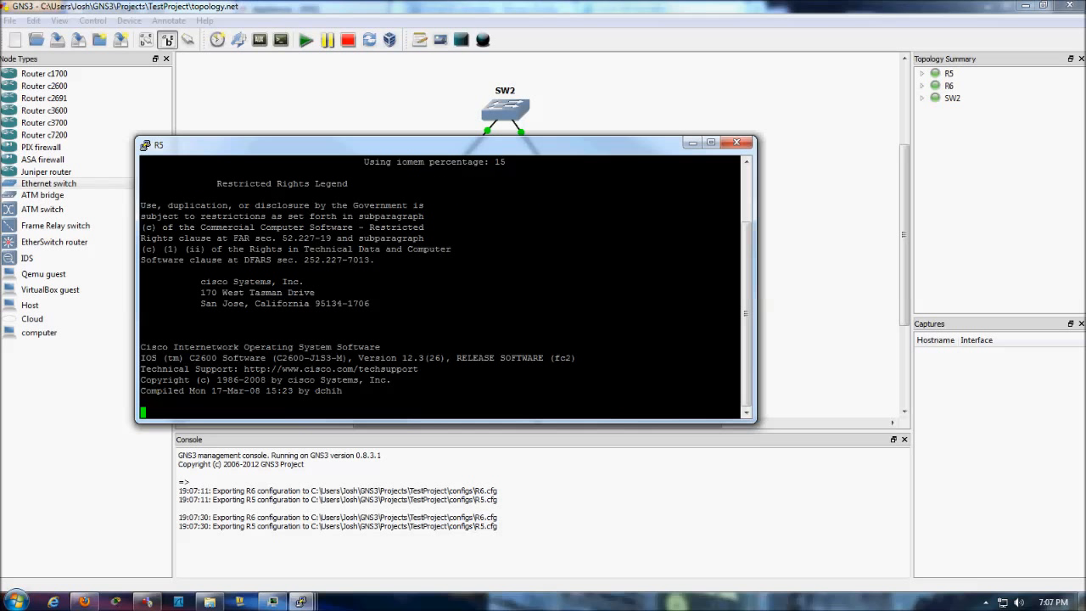
pyautogui.moveTo(424, 144); pyautogui.dragTo(295, 302)
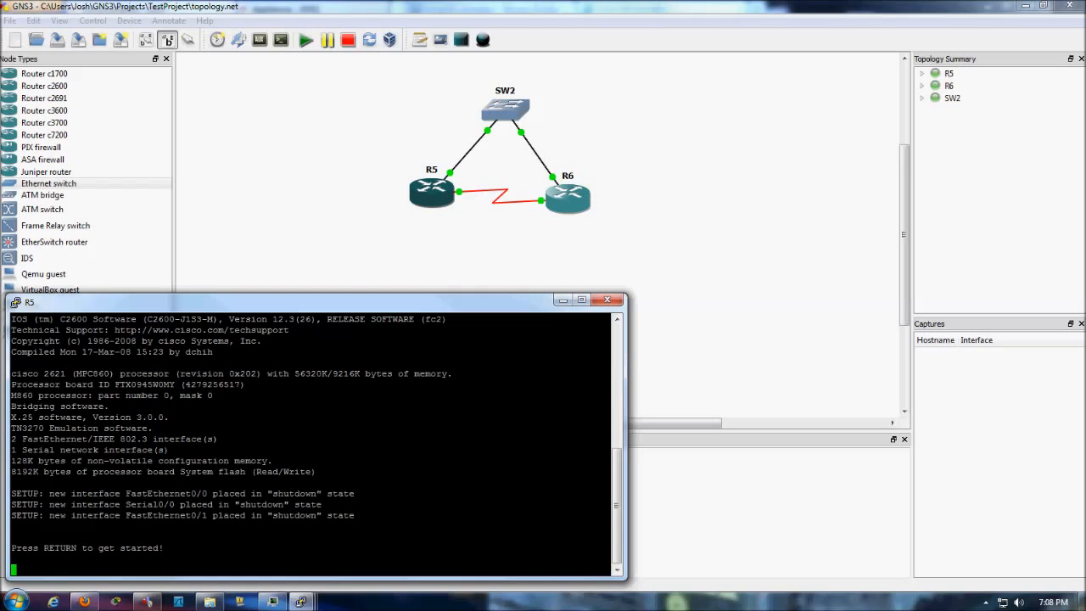
pyautogui.moveTo(296, 302); pyautogui.dragTo(292, 244)
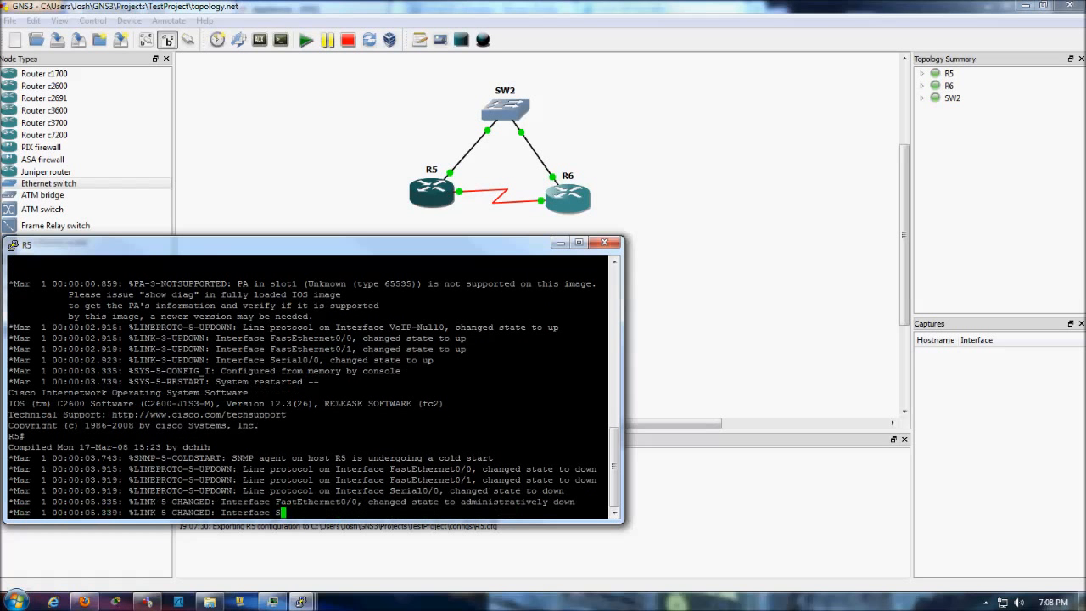
# Bring up the R5# command prompt in the booted router's console
pyautogui.press('Return')
pyautogui.press('Return')
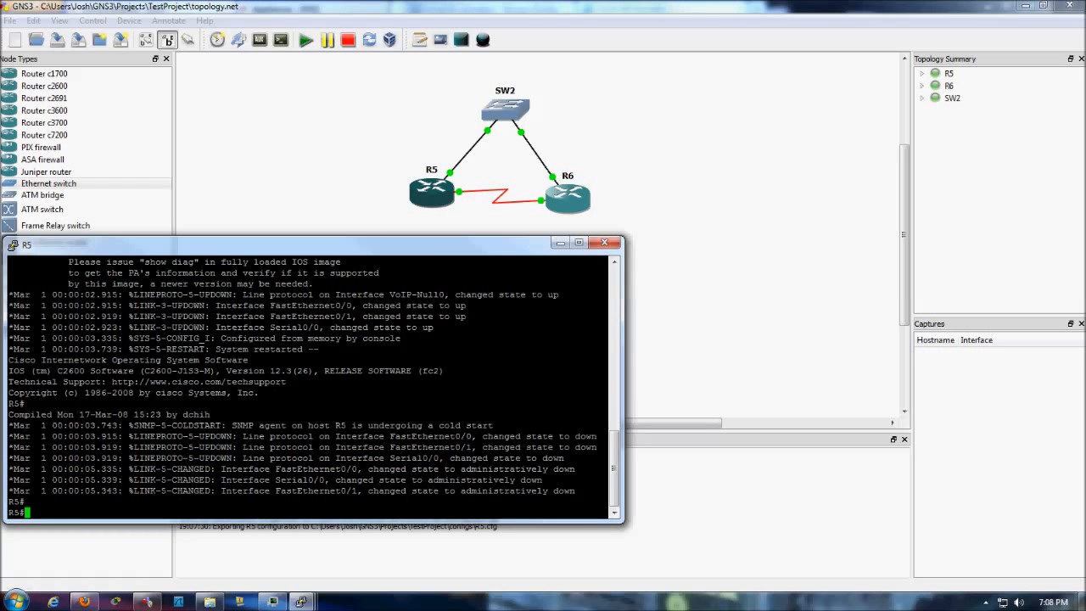
pyautogui.press('Return')
pyautogui.press('Return')
pyautogui.press('Return')
pyautogui.press('Return')
pyautogui.press('Return')
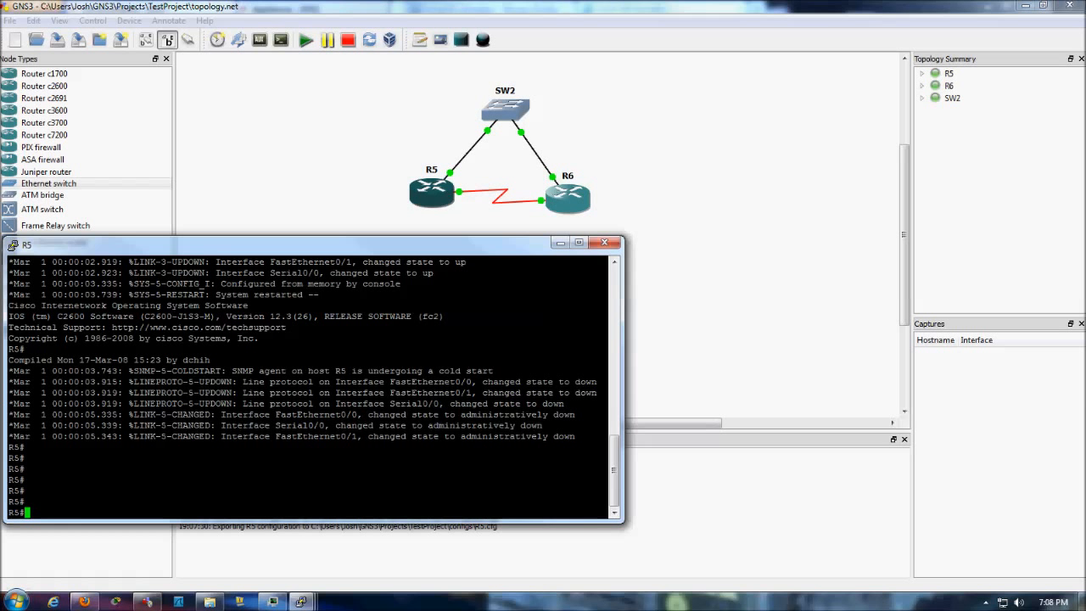
# Display R5's version information with "sh version", highlight the software image name C2600-J1S3-M, and return to the prompt
pyautogui.write('sh version')
pyautogui.press('Return')
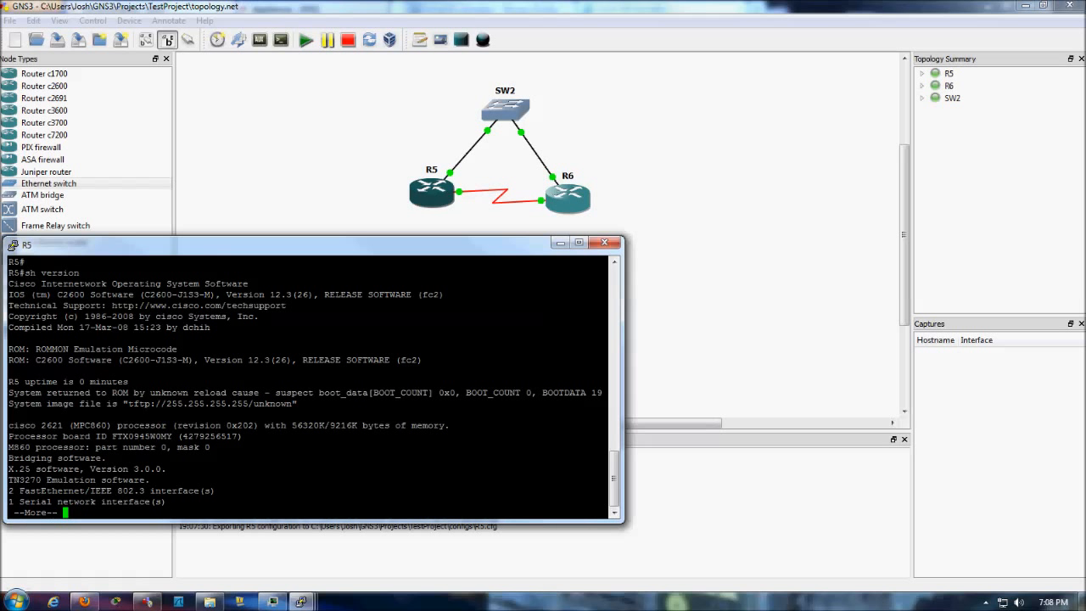
pyautogui.moveTo(122, 360); pyautogui.dragTo(188, 360)
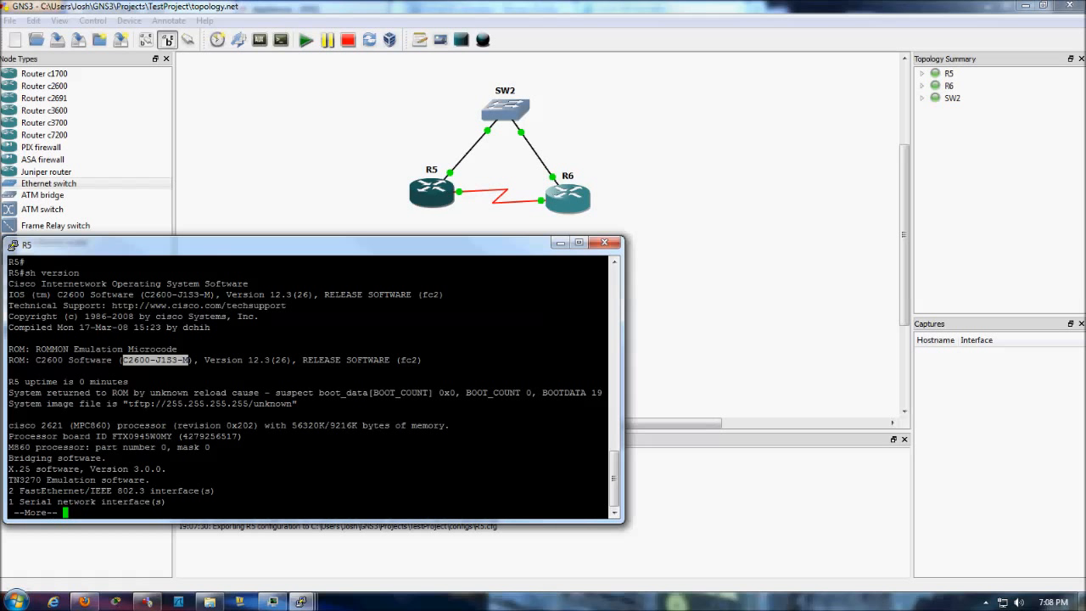
pyautogui.click(188, 361)
pyautogui.moveTo(320, 426); pyautogui.dragTo(448, 434)
pyautogui.click(449, 434)
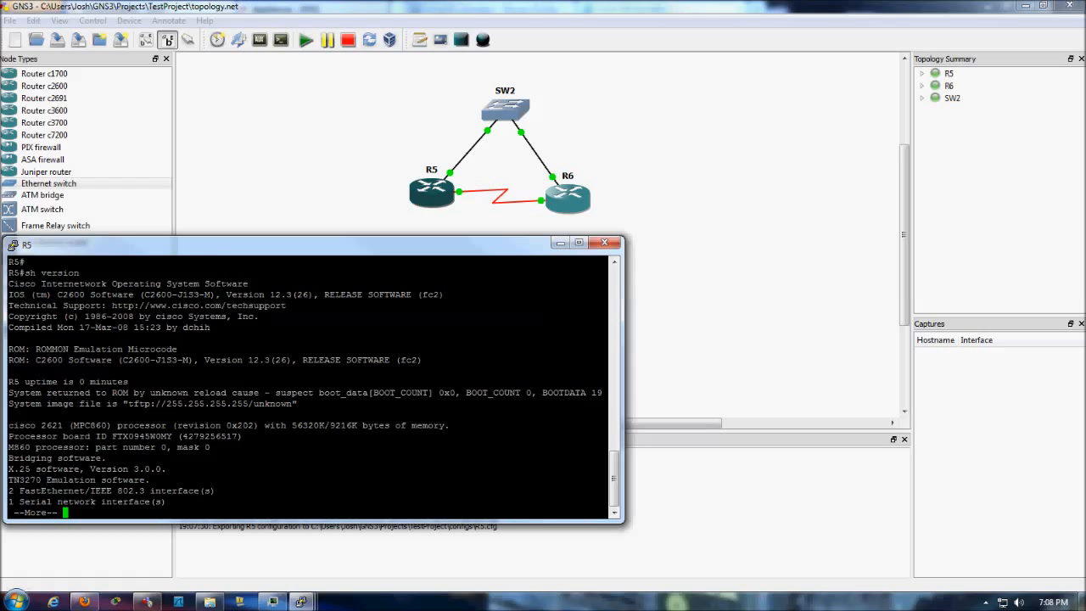
pyautogui.press('q')
pyautogui.press('Return')
pyautogui.press('Return')
pyautogui.press('Return')
pyautogui.press('Return')
pyautogui.press('Return')
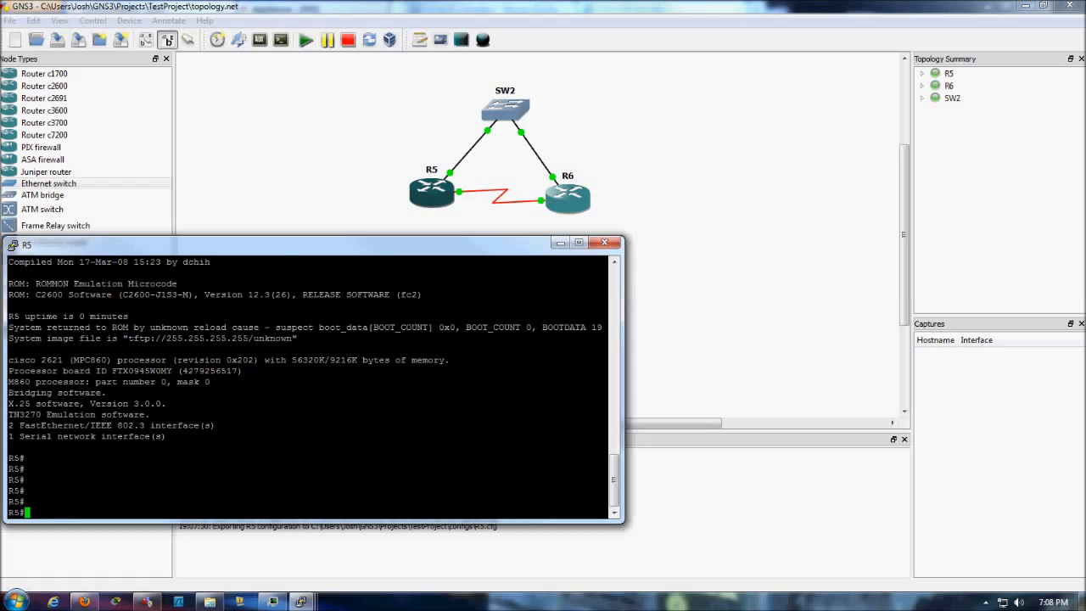
# Move R5's console window over the middle of the workspace and try to save the router configuration with "do wr"
pyautogui.moveTo(297, 244); pyautogui.dragTo(537, 160)
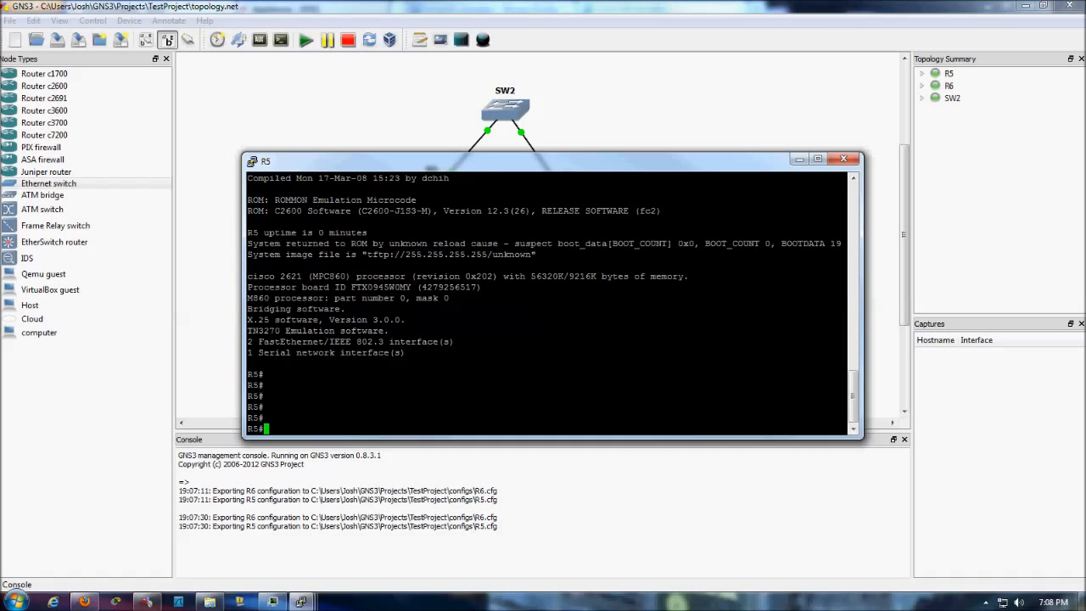
pyautogui.moveTo(536, 160); pyautogui.dragTo(499, 164)
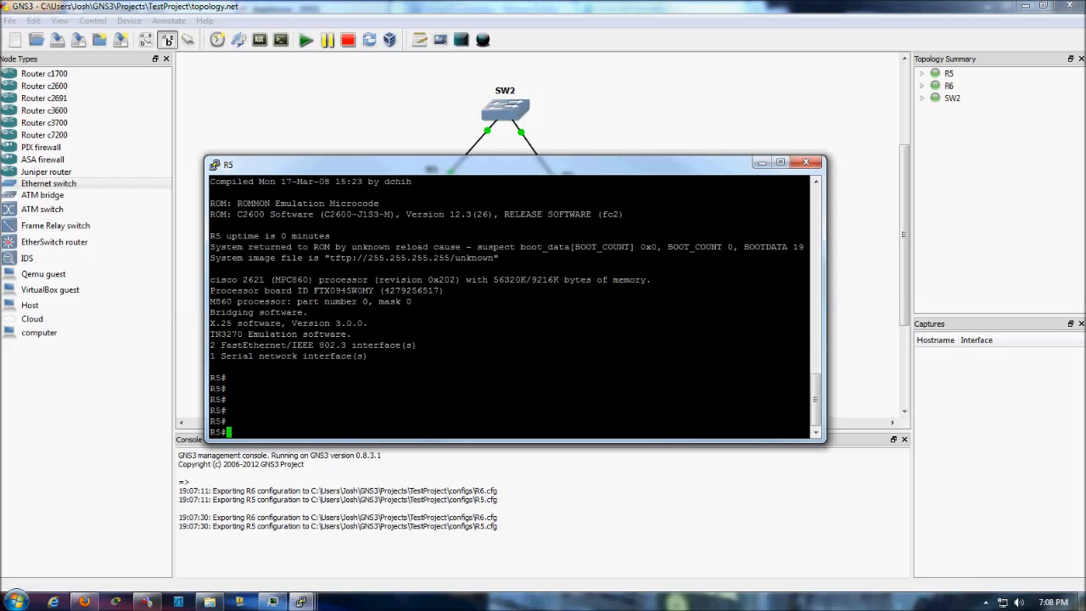
pyautogui.moveTo(509, 164)
pyautogui.mouseDown()
pyautogui.moveTo(504, 181)
pyautogui.moveTo(456, 161)
pyautogui.moveTo(473, 173)
pyautogui.moveTo(478, 147)
pyautogui.moveTo(504, 152)
pyautogui.mouseUp()
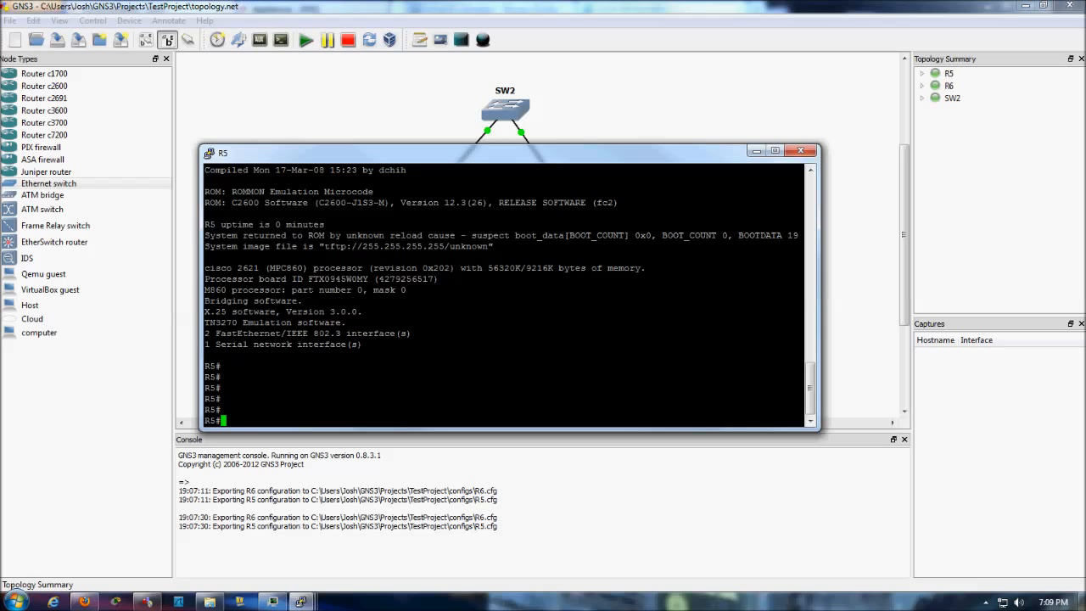
pyautogui.write('do wr')
pyautogui.press('Return')
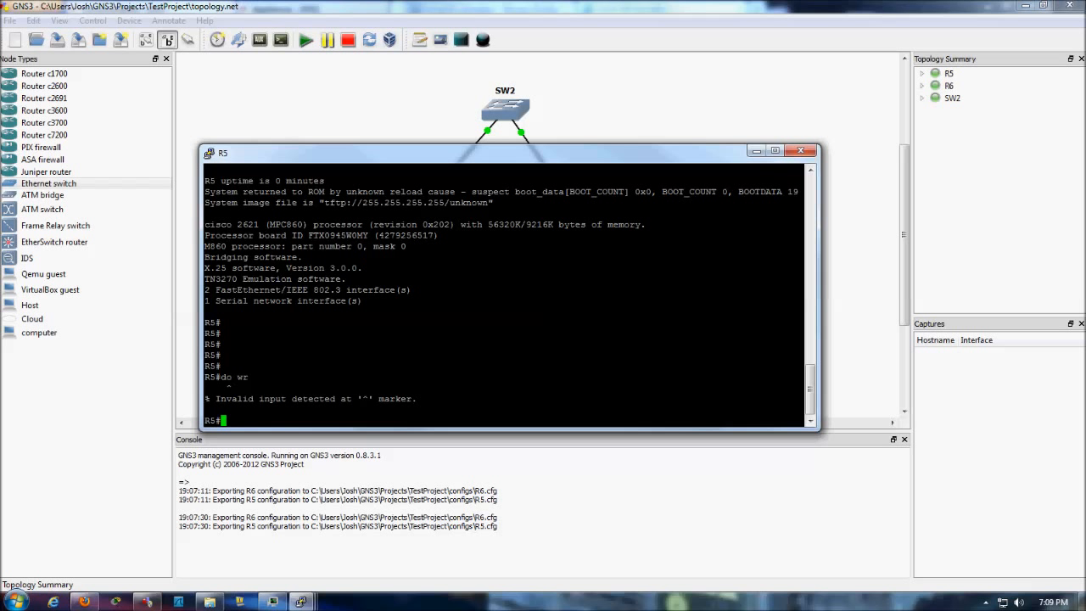
# Save R5's configuration with "wr", confirm overwriting the previous NVRAM configuration, and close the router's console window
pyautogui.write('wr')
pyautogui.press('Return')
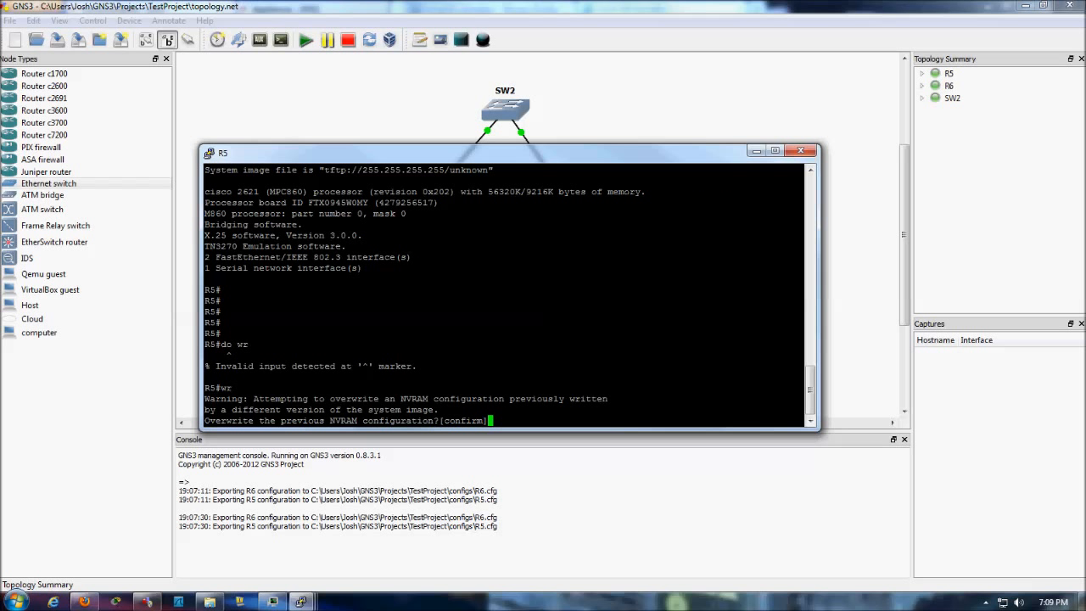
pyautogui.press('Return')
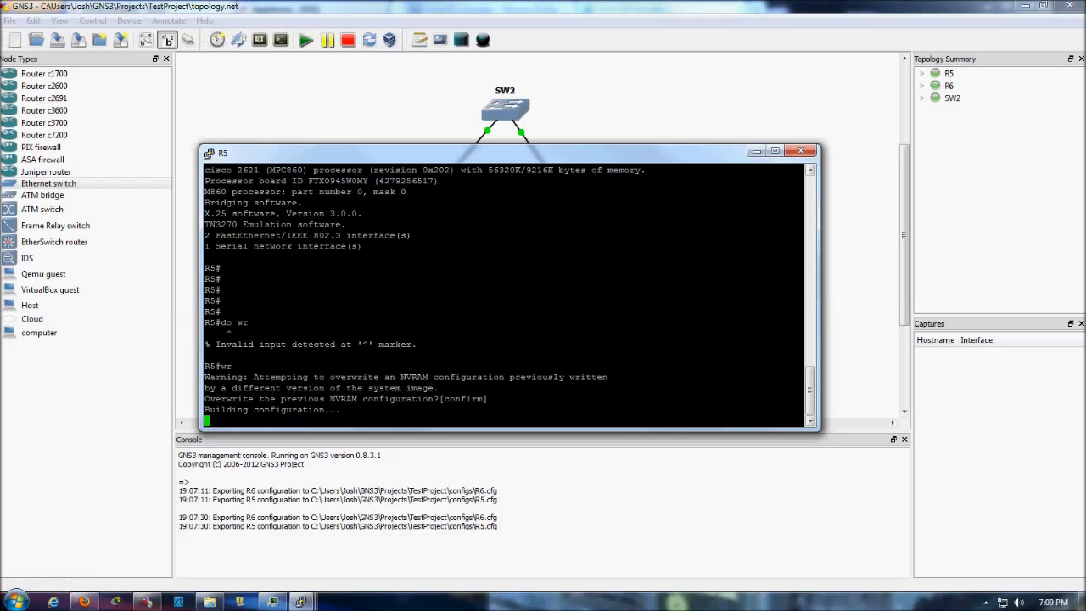
pyautogui.moveTo(594, 153); pyautogui.dragTo(607, 162)
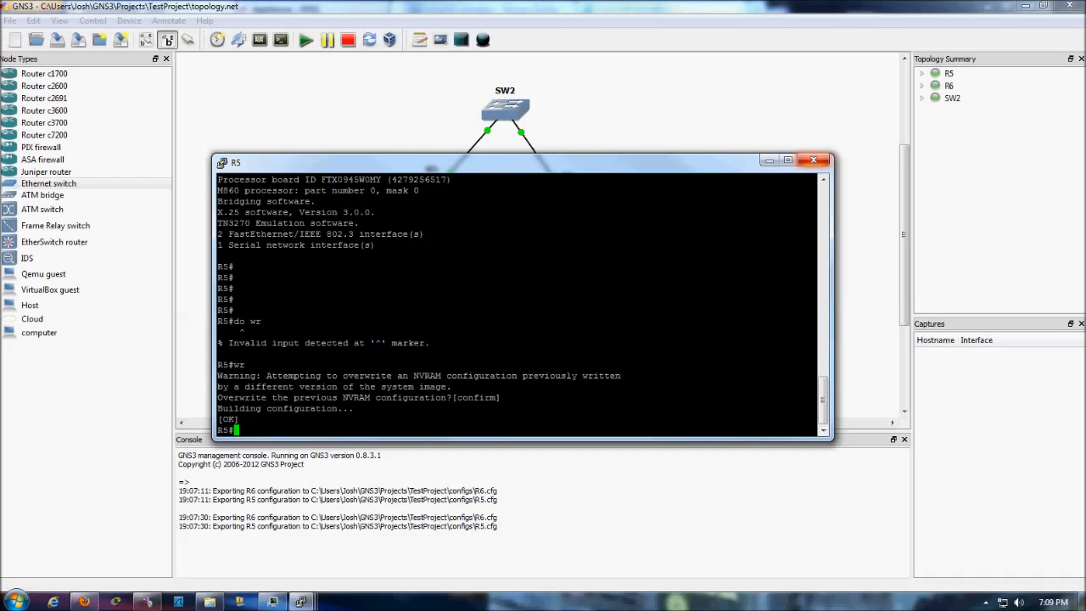
pyautogui.click(813, 160)
pyautogui.click(10, 20)
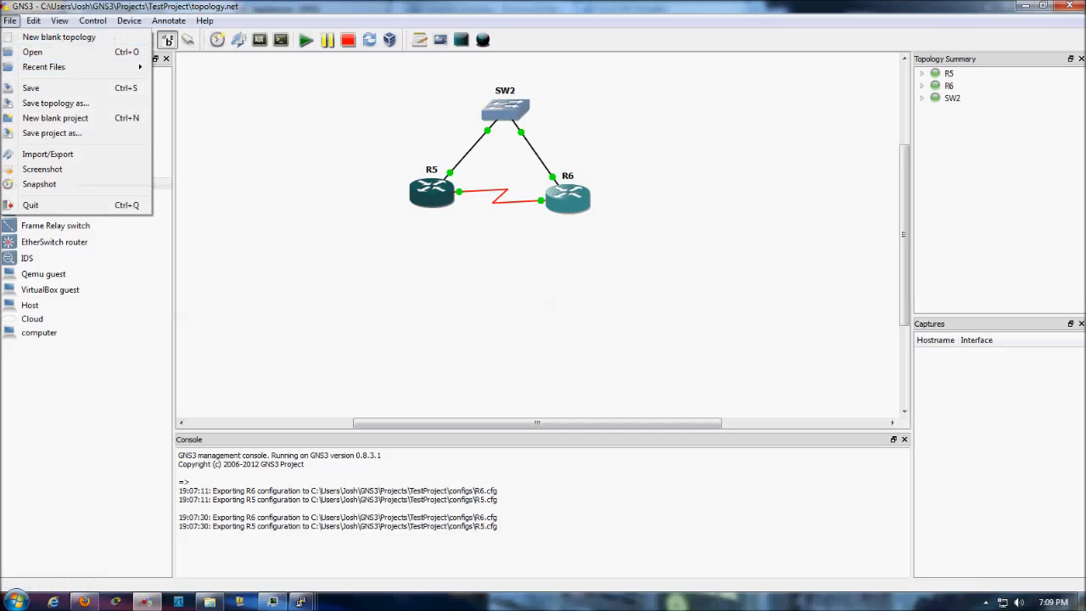
pyautogui.click(32, 51)
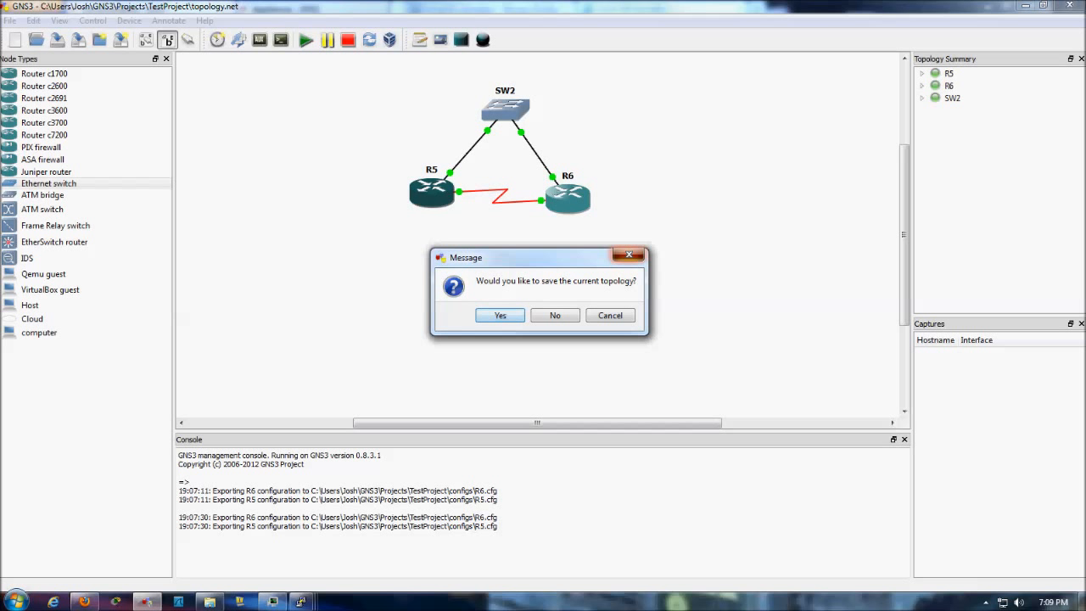
pyautogui.click(629, 255)
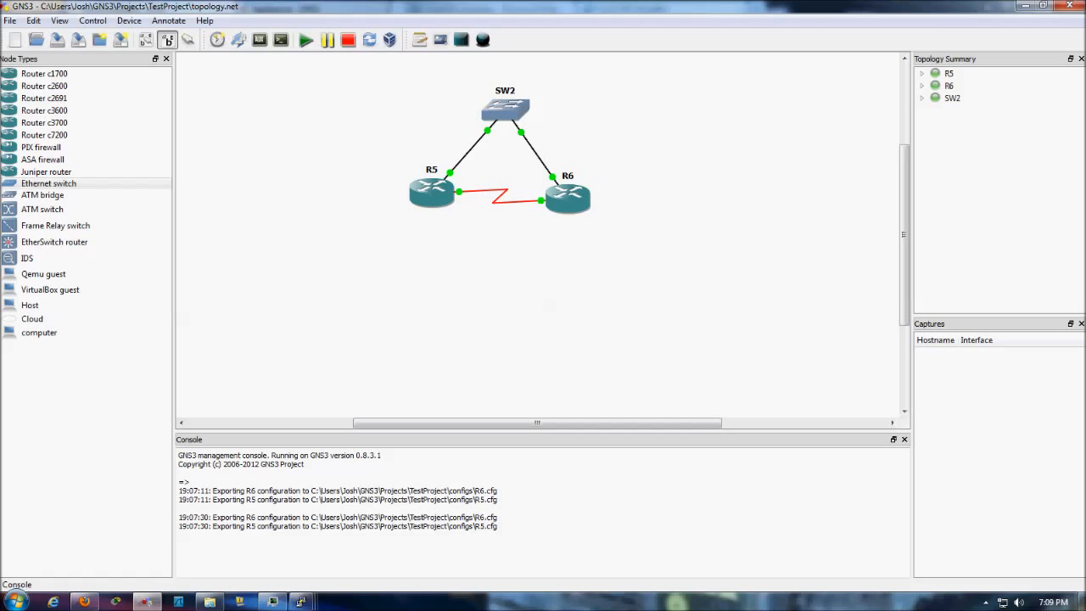
pyautogui.click(10, 20)
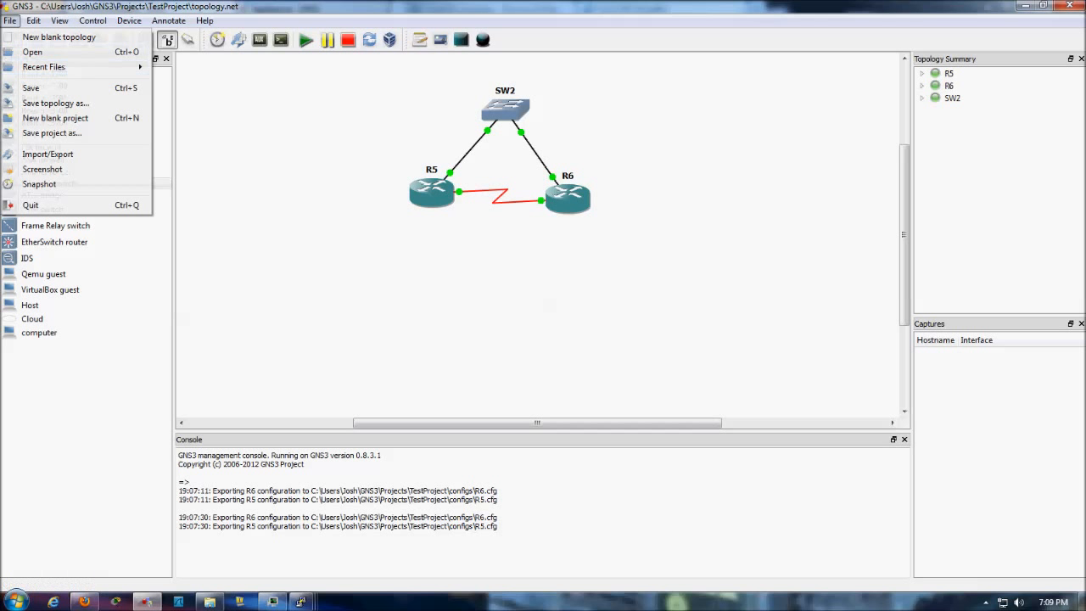
pyautogui.click(585, 320)
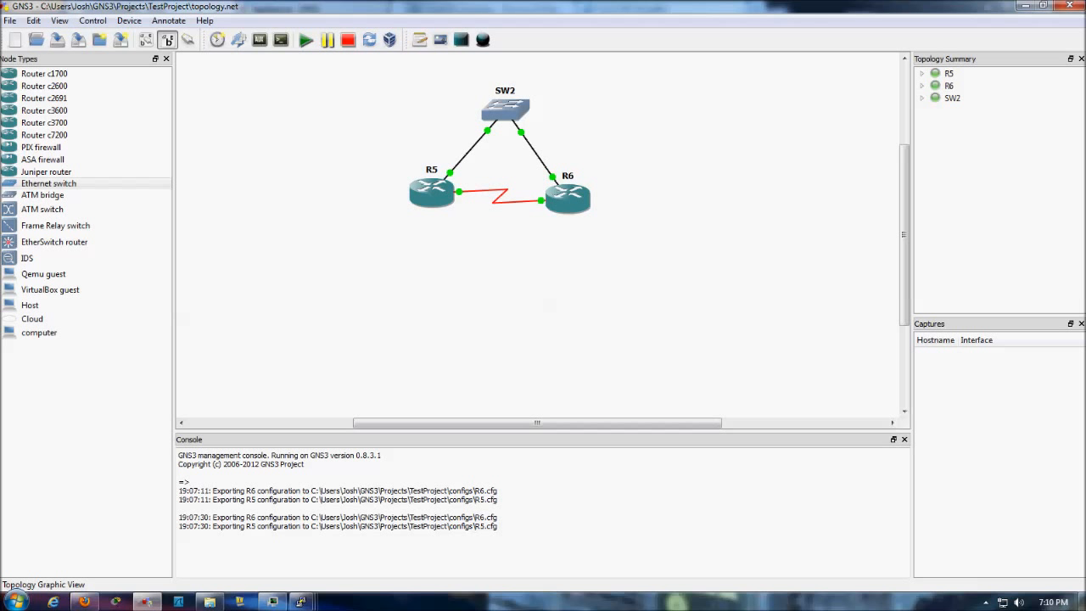
# Select SW2, R5 and R6 together, move the whole topology down toward the workspace's middle, and clear the selection
pyautogui.moveTo(347, 63); pyautogui.dragTo(642, 282)
pyautogui.moveTo(568, 199); pyautogui.dragTo(579, 280)
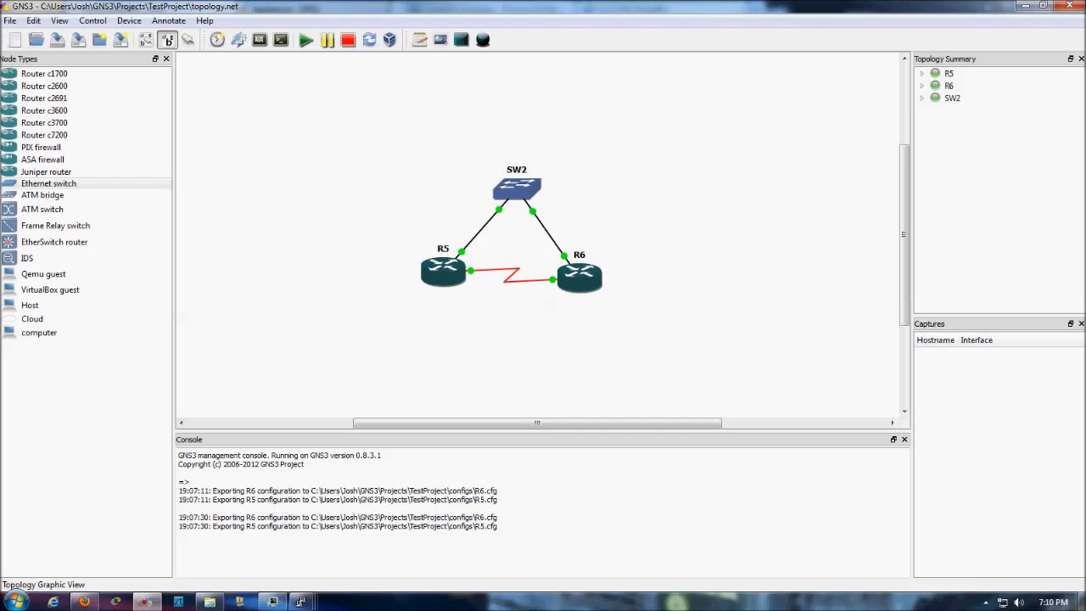
pyautogui.click(628, 318)
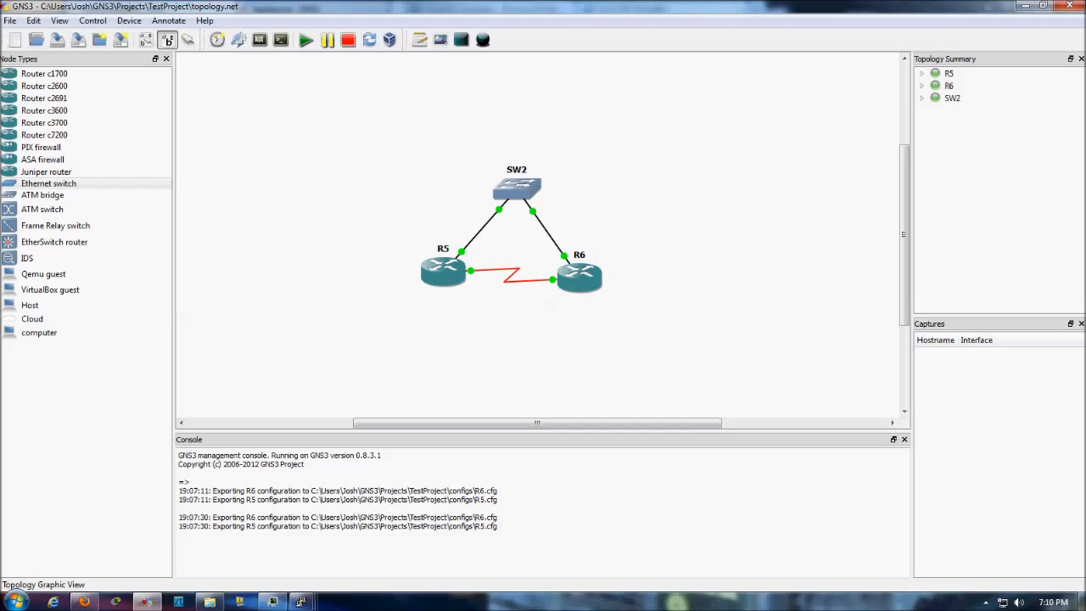